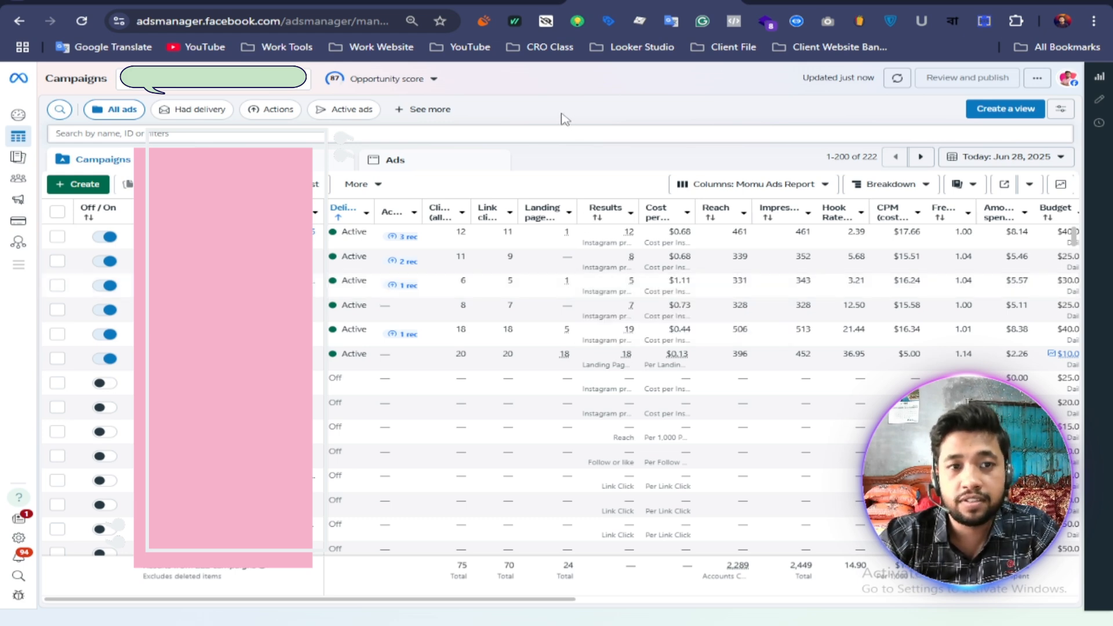
# Step: Create a new auction campaign with the Sales objective
pyautogui.click(100, 183)
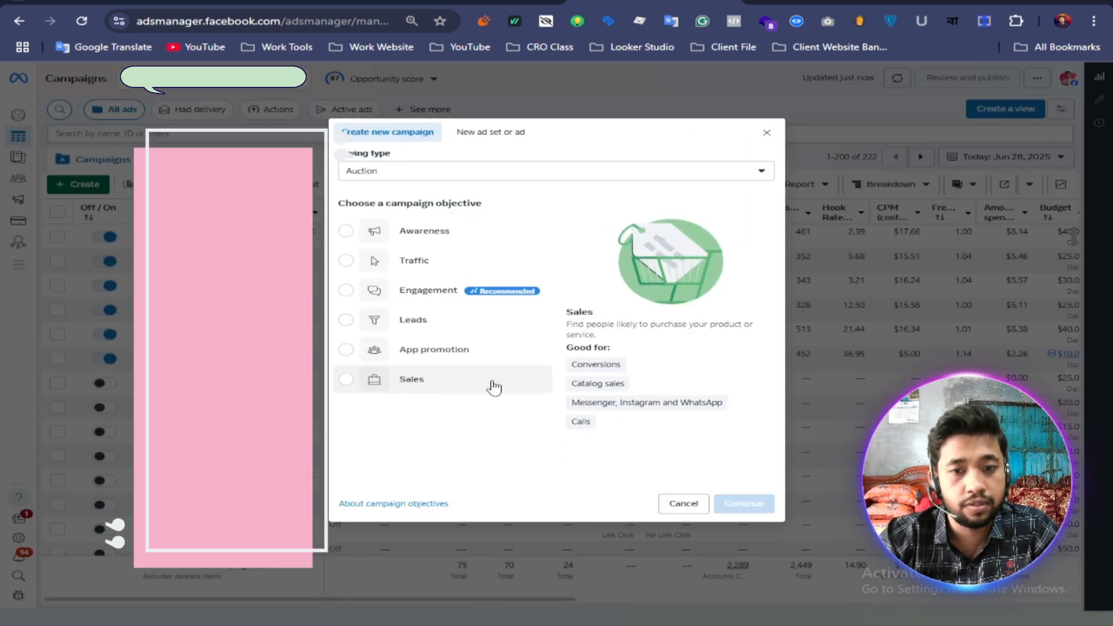
pyautogui.click(424, 383)
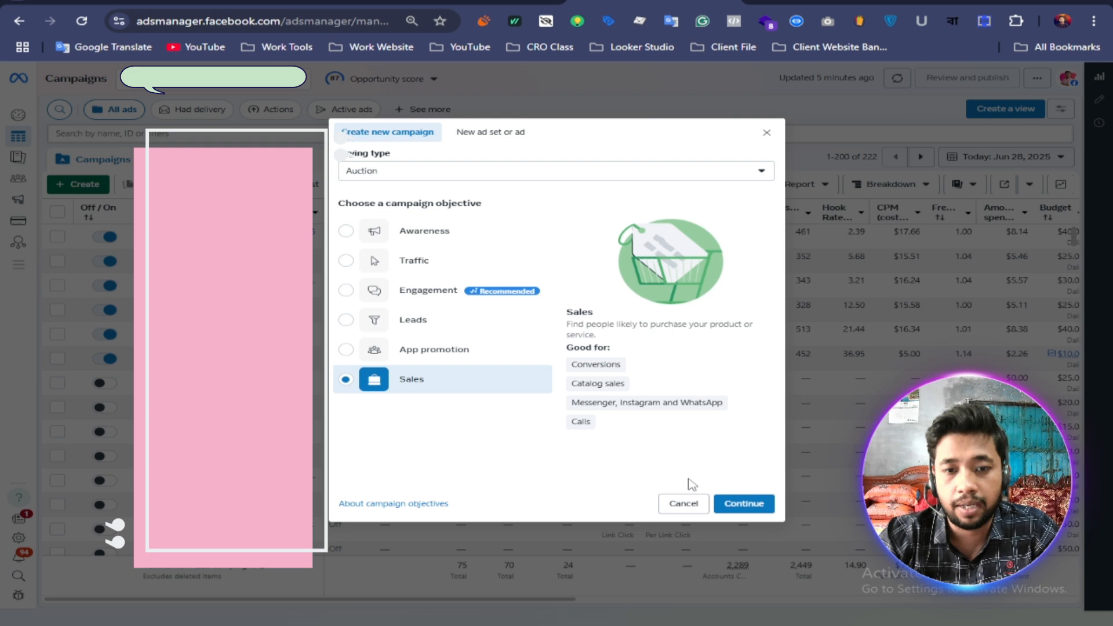
pyautogui.click(728, 503)
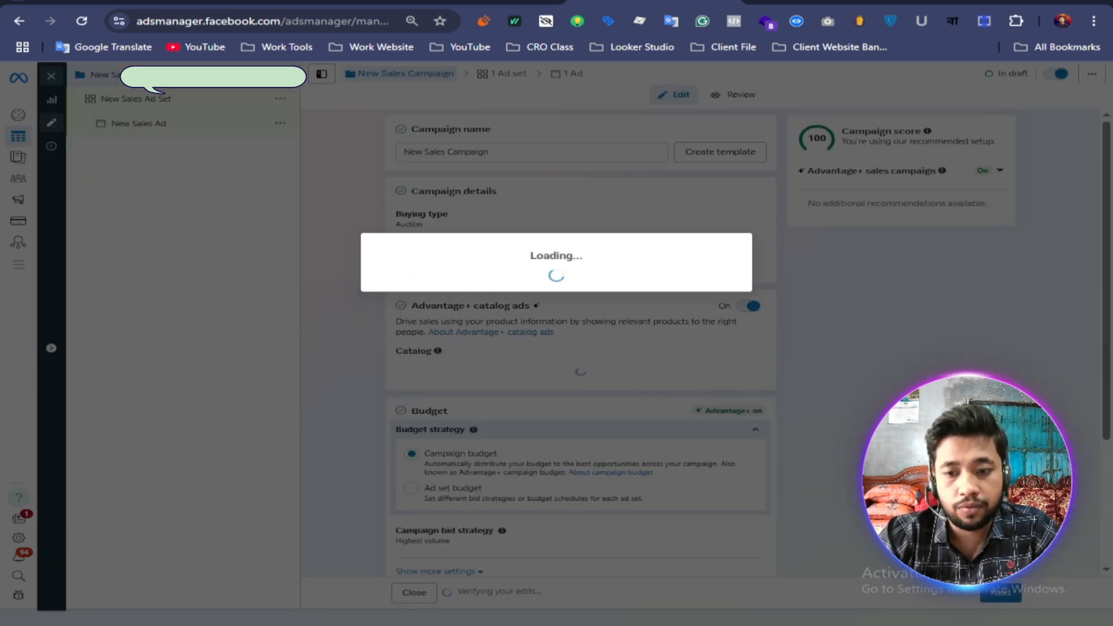
# Step: Copy the name AR11 - Leads - 28/06/25 from the Notepad notes and use it as the campaign name
pyautogui.click(534, 624)
pyautogui.moveTo(683, 502); pyautogui.dragTo(523, 502)
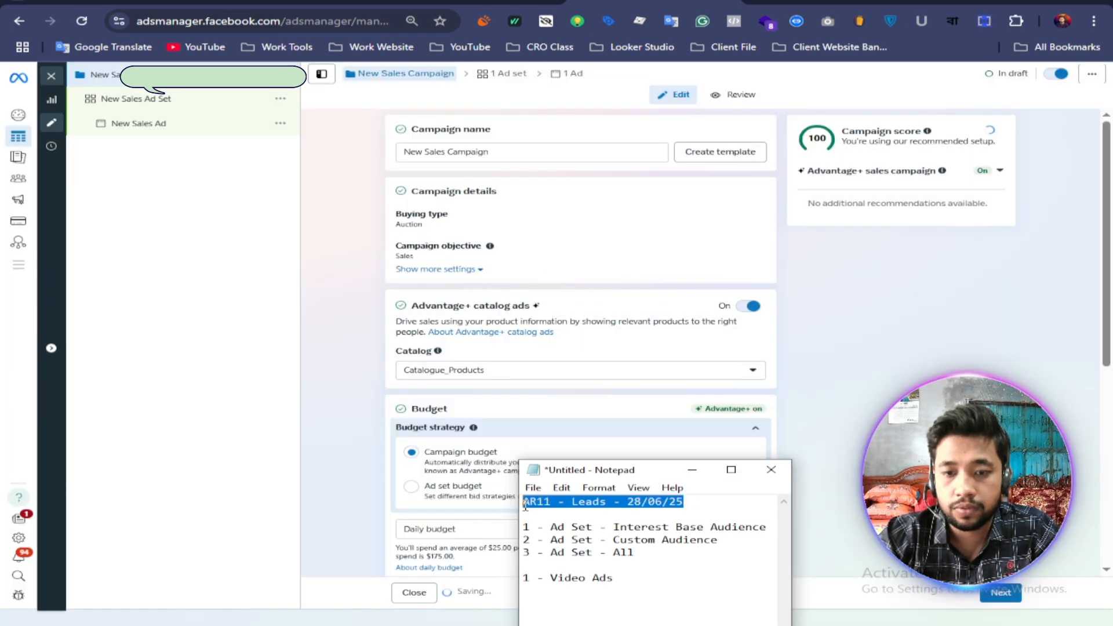
pyautogui.rightClick(576, 486)
pyautogui.click(606, 336)
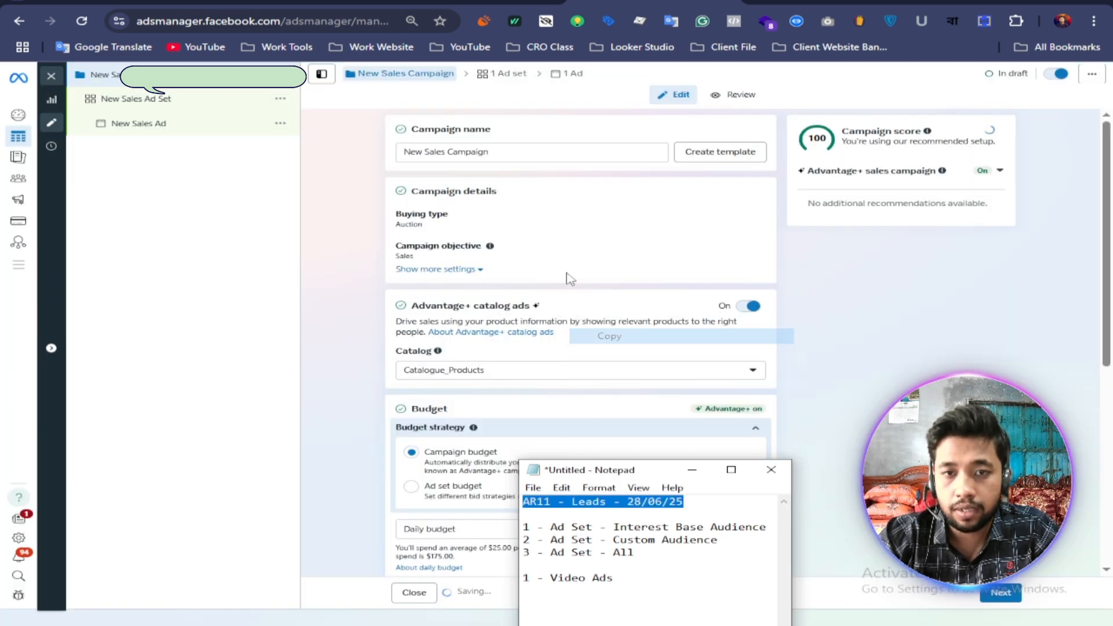
pyautogui.tripleClick(524, 152)
pyautogui.rightClick(458, 153)
pyautogui.click(493, 271)
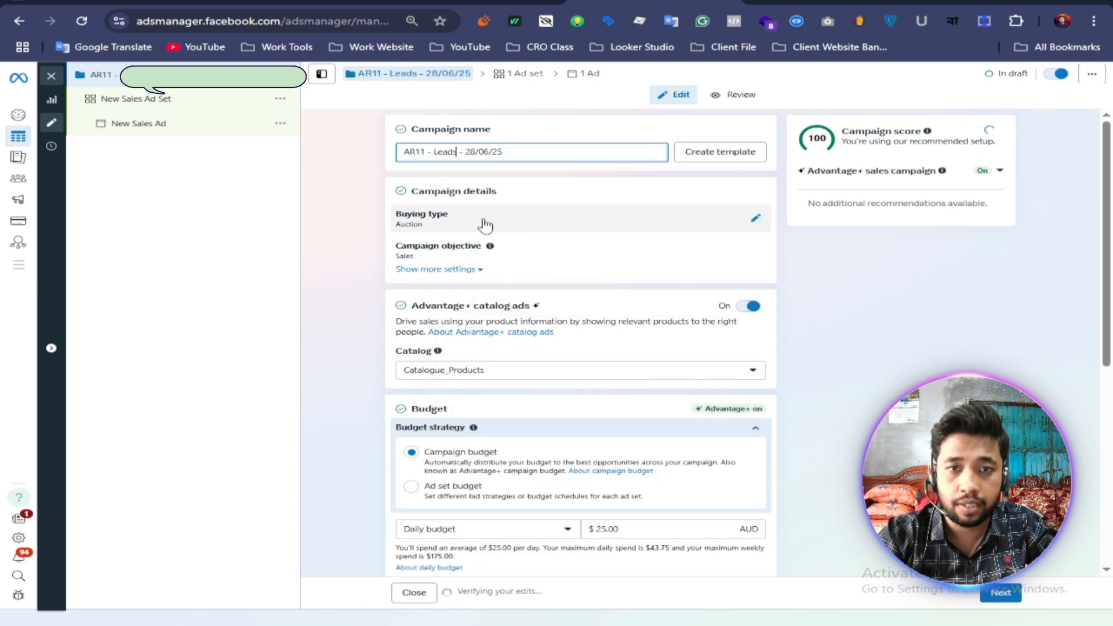
# Step: Replace the word Leads with Sales in the campaign name, making it AR11 - Sales - 28/06/25
pyautogui.press('BackSpace')
pyautogui.press('BackSpace')
pyautogui.press('BackSpace')
pyautogui.press('BackSpace')
pyautogui.press('BackSpace')
pyautogui.write('Sa')
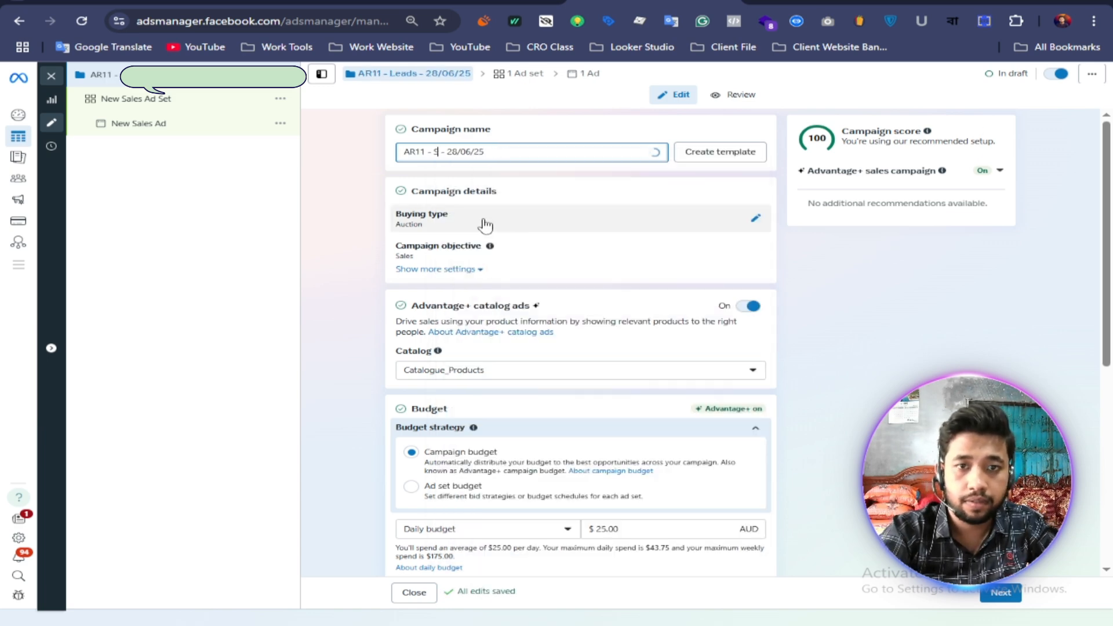
pyautogui.write('les')
pyautogui.press('BackSpace')
pyautogui.press('BackSpace')
pyautogui.press('BackSpace')
pyautogui.press('BackSpace')
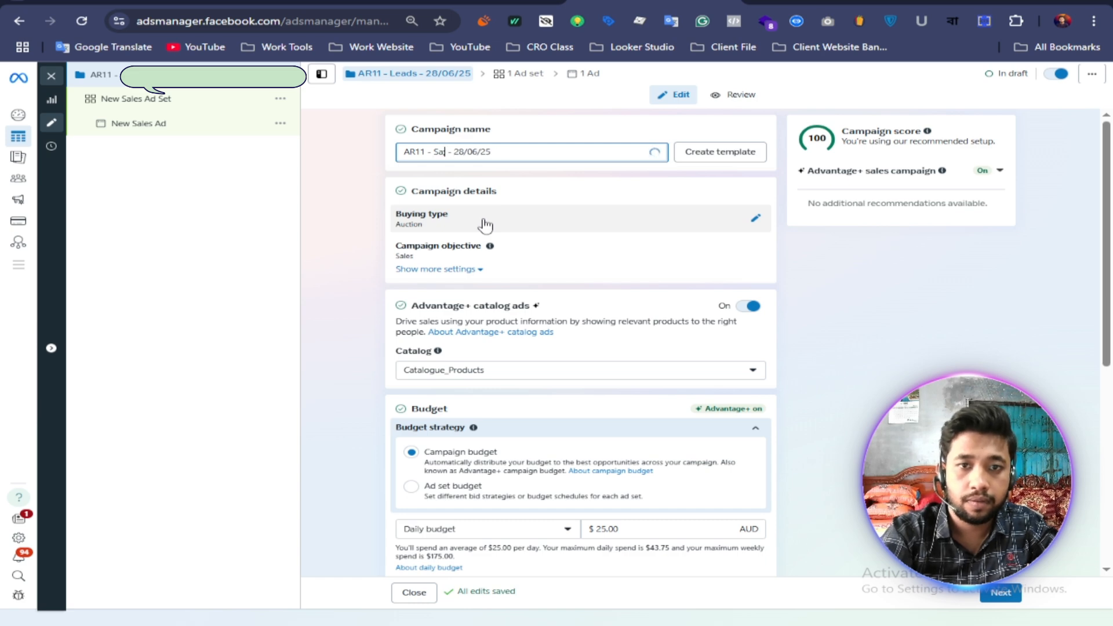
pyautogui.write('les')
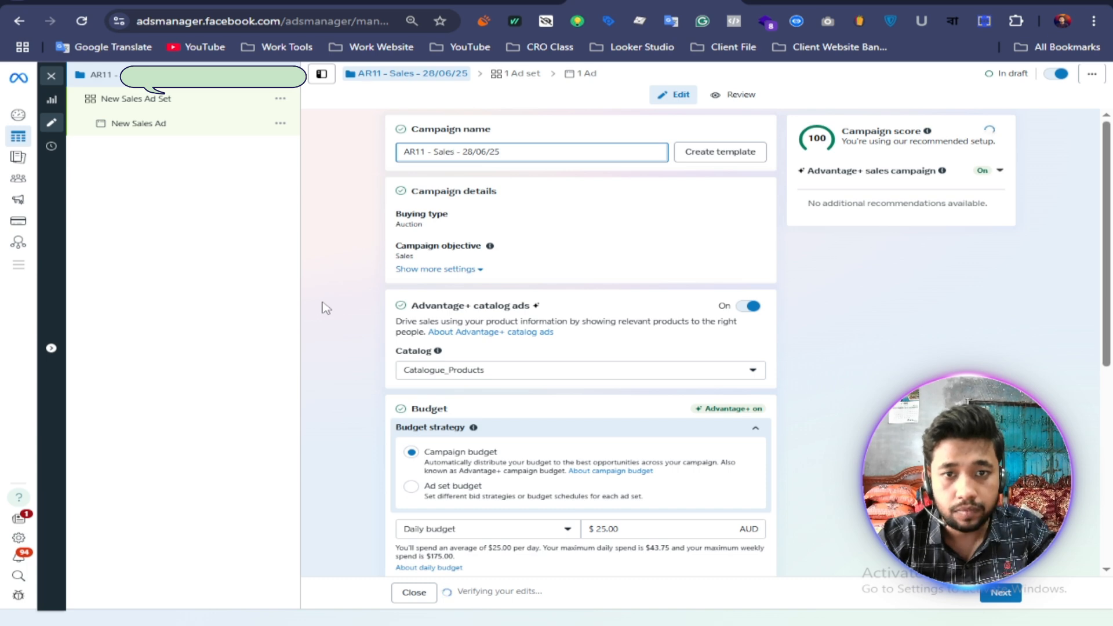
# Step: Turn off Advantage+ catalog ads for the campaign
pyautogui.scroll(-3, 352, 289)
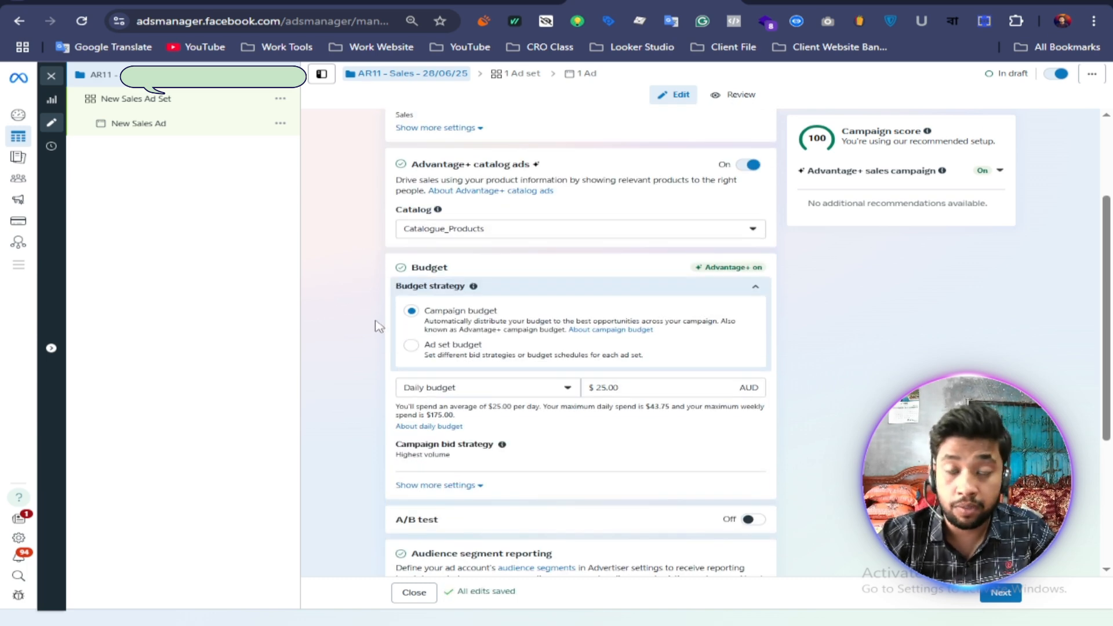
pyautogui.scroll(-2, 380, 323)
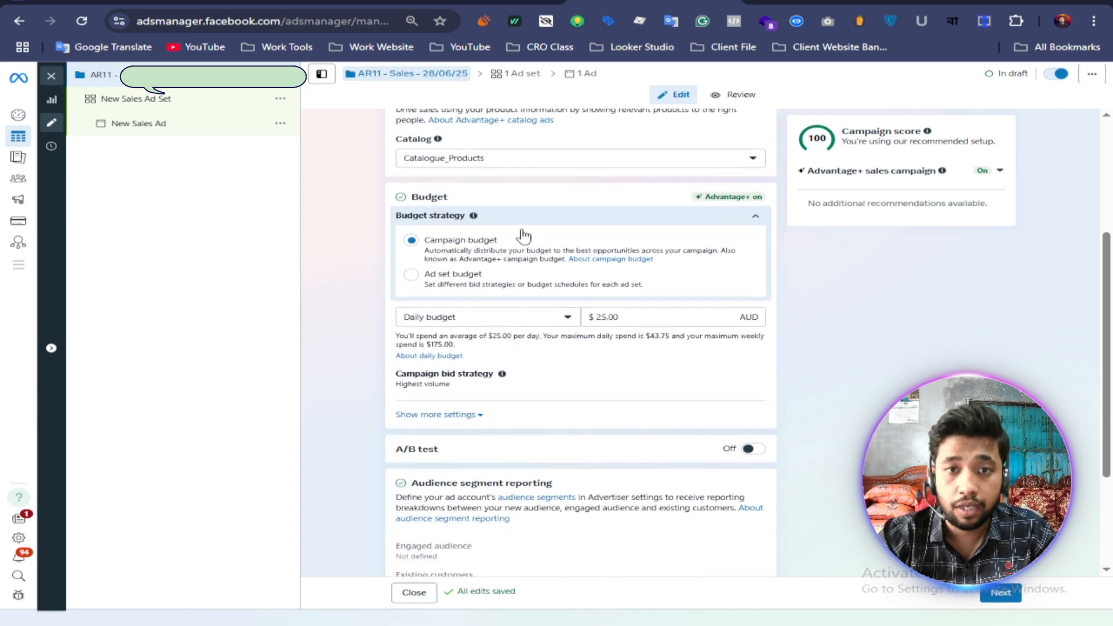
pyautogui.scroll(2, 522, 236)
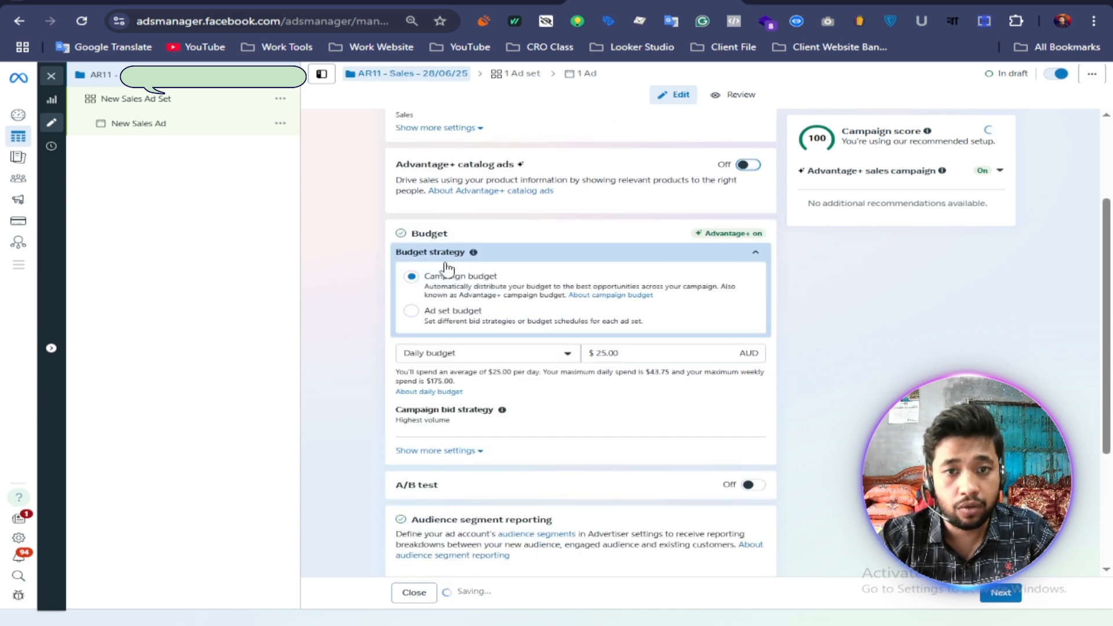
pyautogui.scroll(-1, 363, 335)
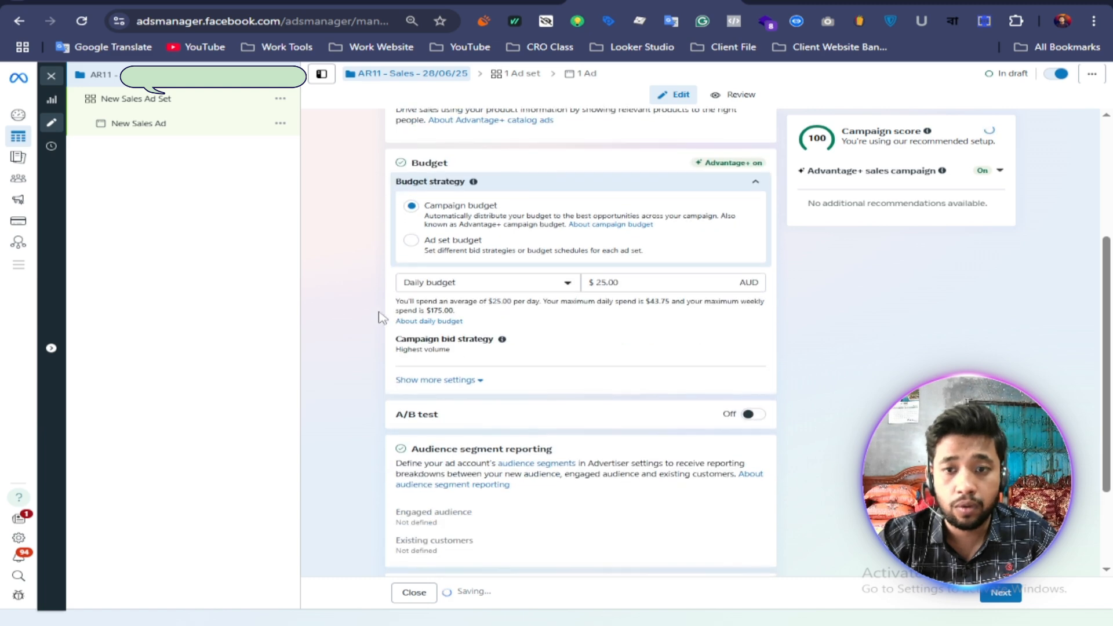
# Step: Set the campaign's daily budget to 15.00 AUD and proceed to the ad set settings
pyautogui.click(616, 282)
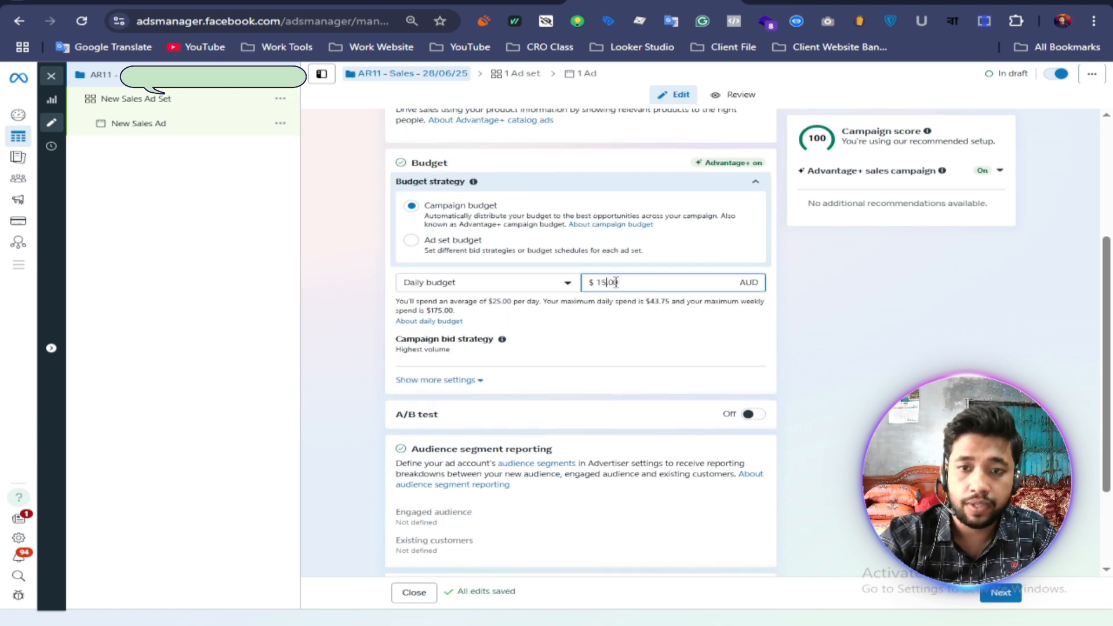
pyautogui.click(302, 336)
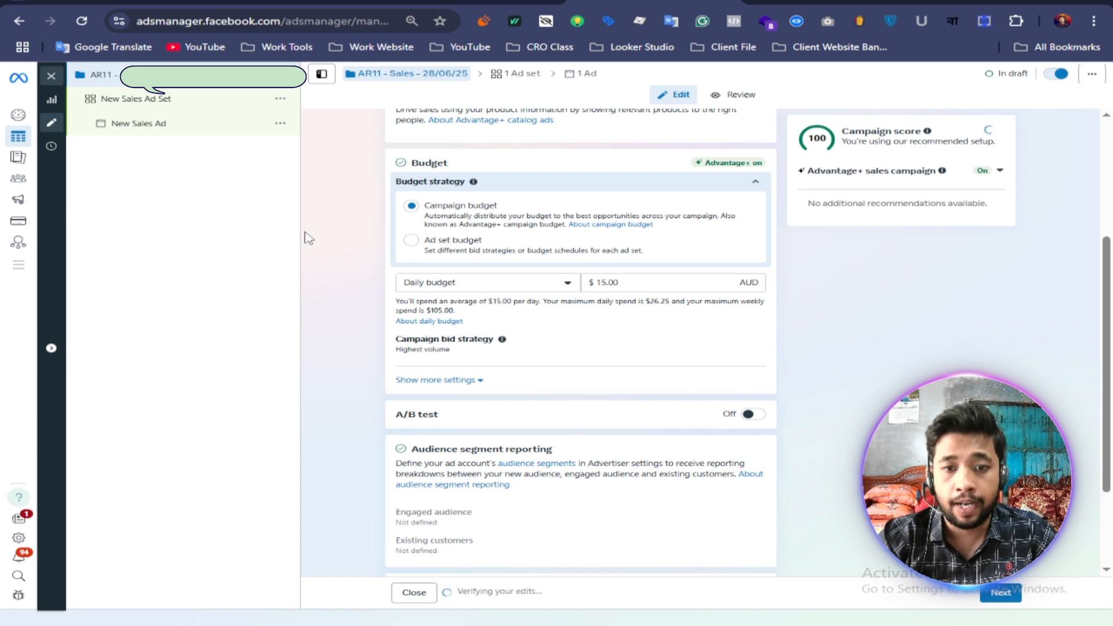
pyautogui.scroll(-2, 313, 237)
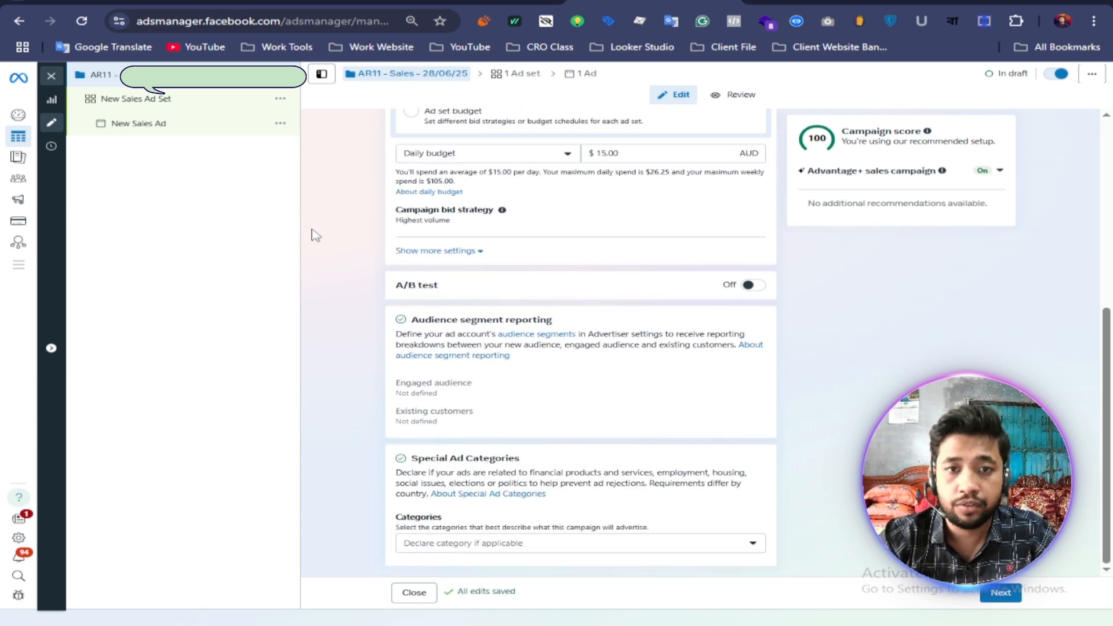
pyautogui.click(1001, 594)
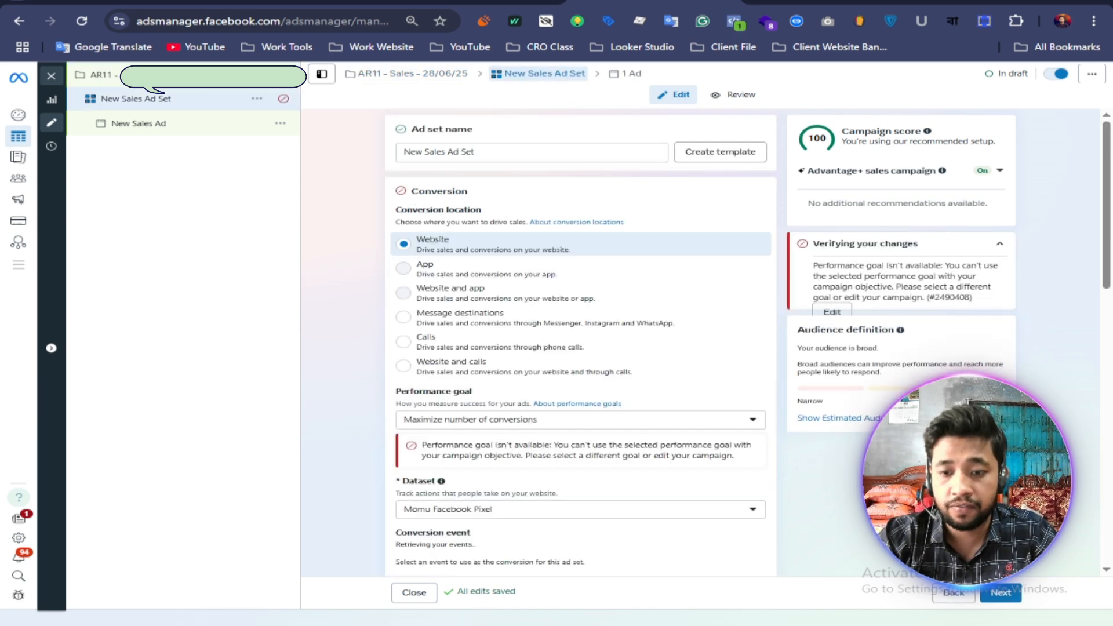
# Step: Rename the ad set as 1 - Ad Set - Interest Base Audience, copying the name from the Notepad notes
pyautogui.hotkey('alt', 'Tab')
pyautogui.moveTo(767, 527); pyautogui.dragTo(523, 527)
pyautogui.rightClick(549, 530)
pyautogui.click(590, 357)
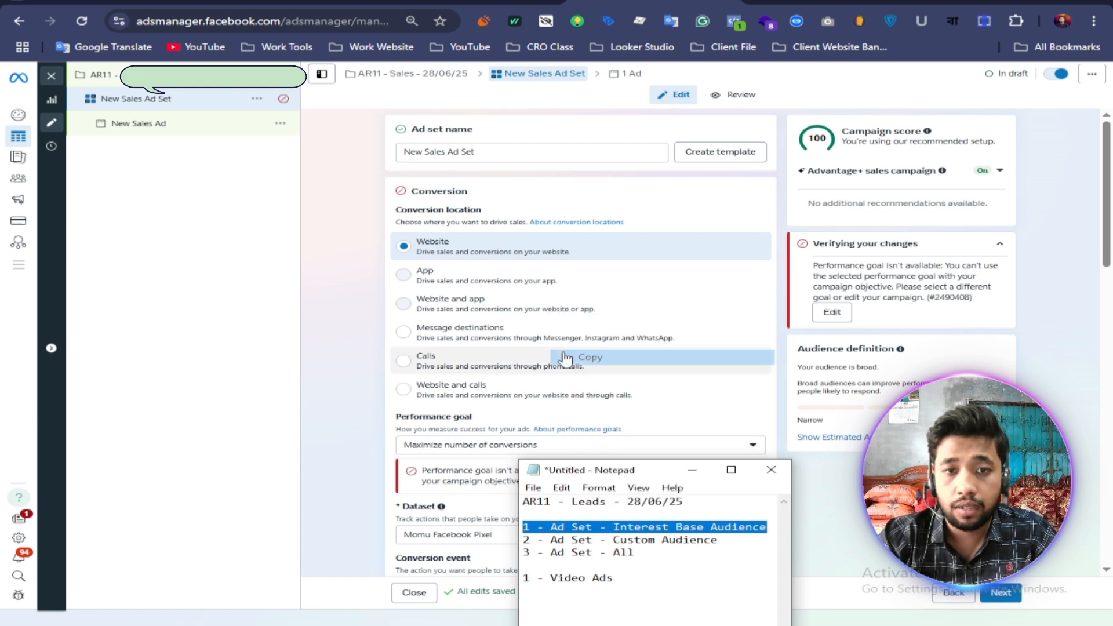
pyautogui.click(365, 232)
pyautogui.moveTo(490, 152); pyautogui.dragTo(380, 159)
pyautogui.click(446, 152)
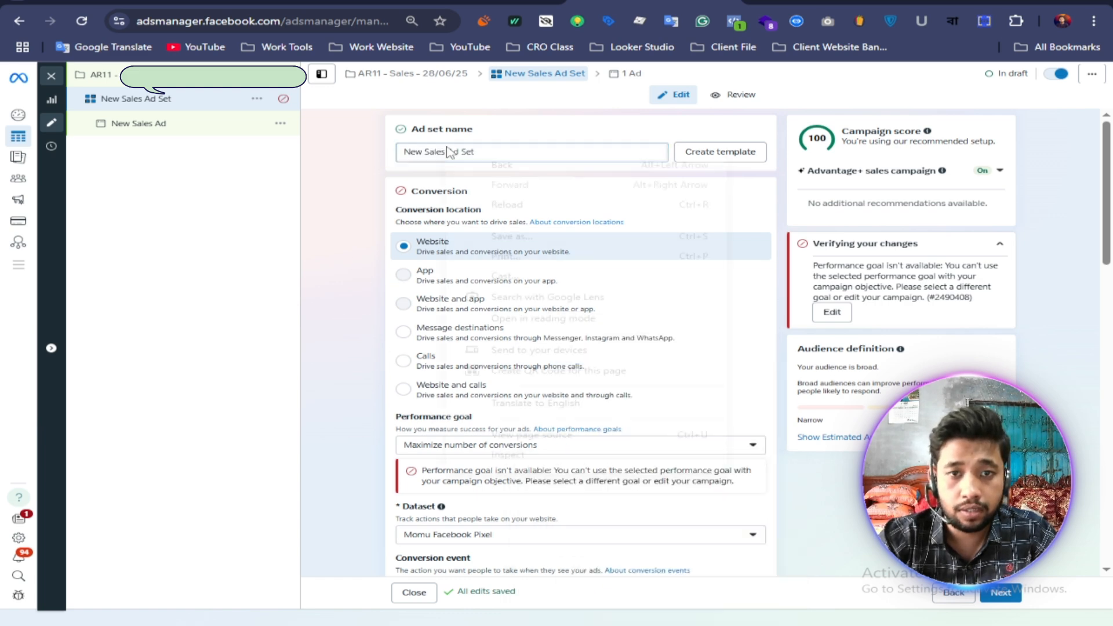
pyautogui.rightClick(452, 150)
pyautogui.click(422, 151)
pyautogui.moveTo(494, 152); pyautogui.dragTo(387, 156)
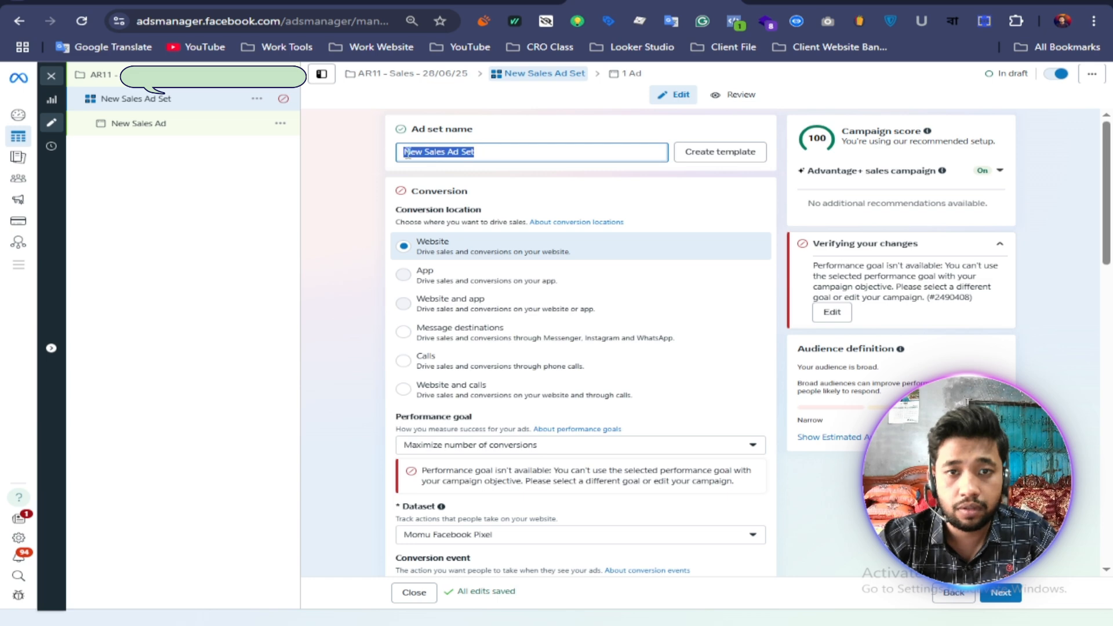
pyautogui.rightClick(408, 155)
pyautogui.click(458, 273)
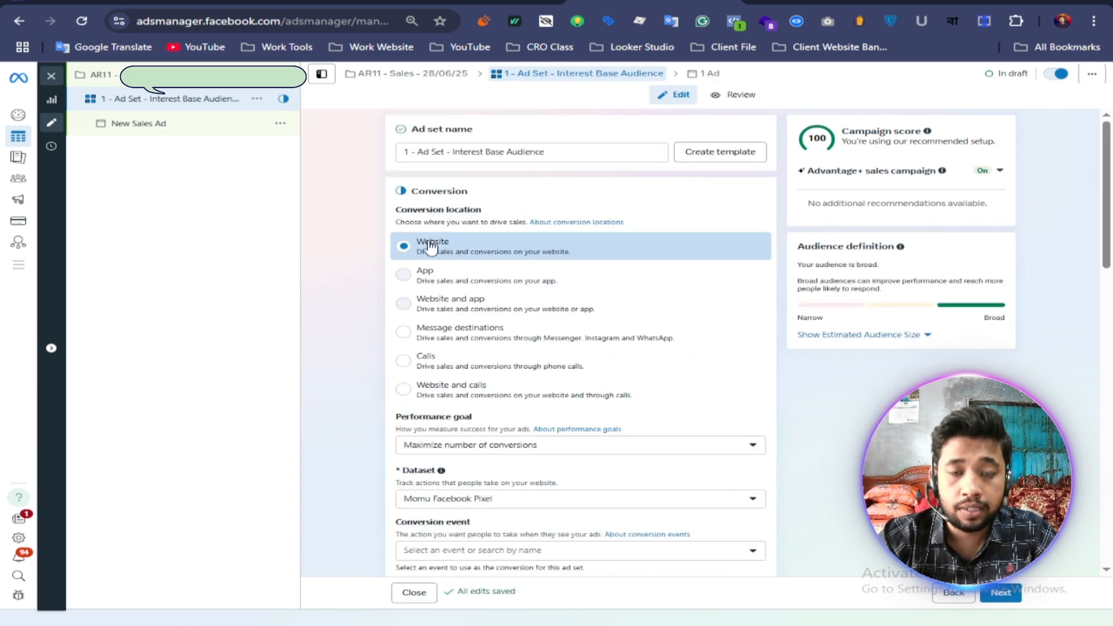
# Step: Choose Purchase as the conversion event for the ad set
pyautogui.scroll(-3, 348, 352)
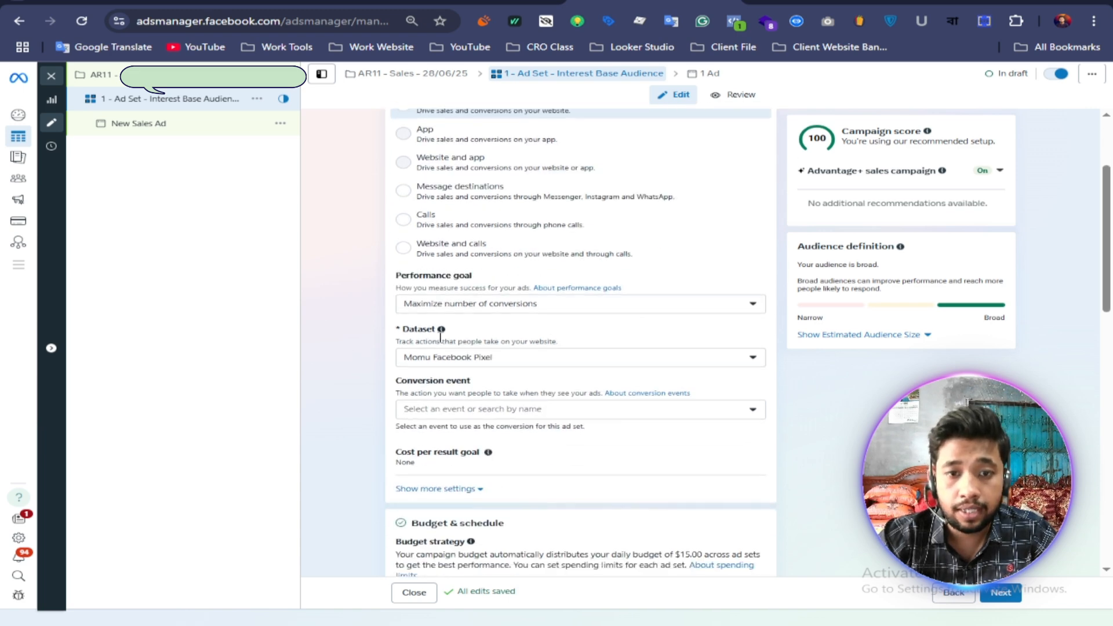
pyautogui.scroll(-1, 506, 320)
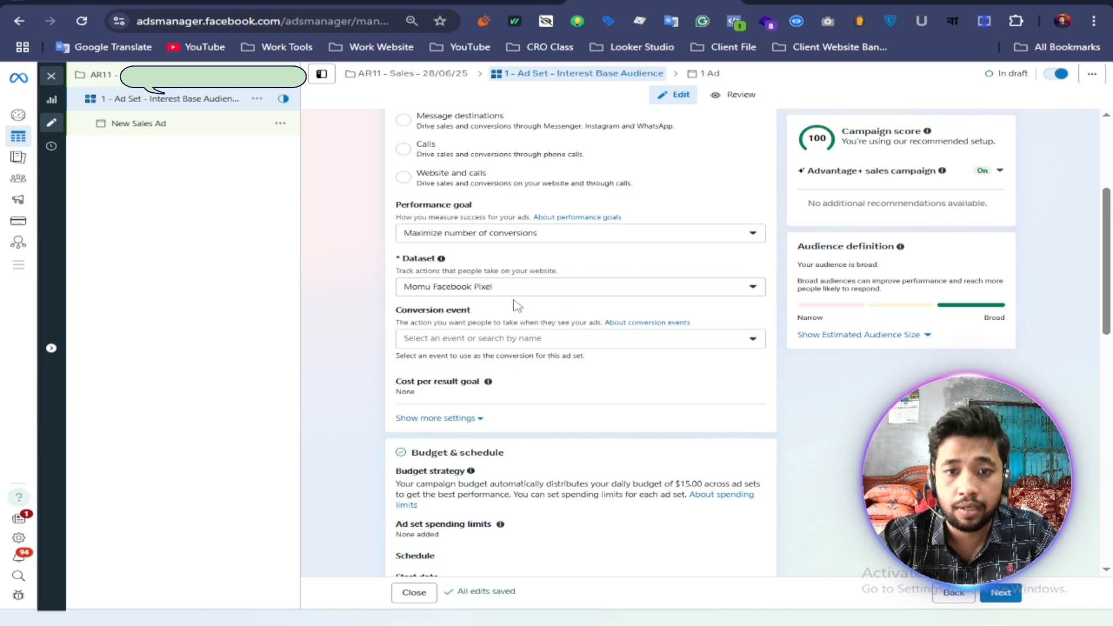
pyautogui.click(492, 335)
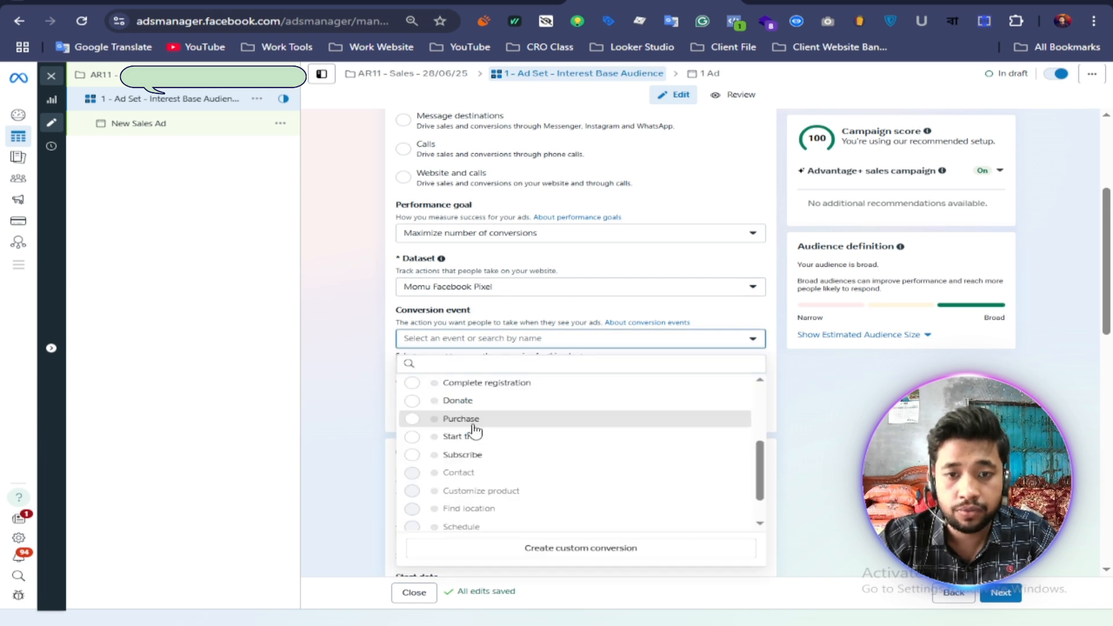
pyautogui.click(466, 422)
# Step: Expand the audience's location settings and check which country is included
pyautogui.scroll(-4, 368, 327)
pyautogui.scroll(-3, 369, 328)
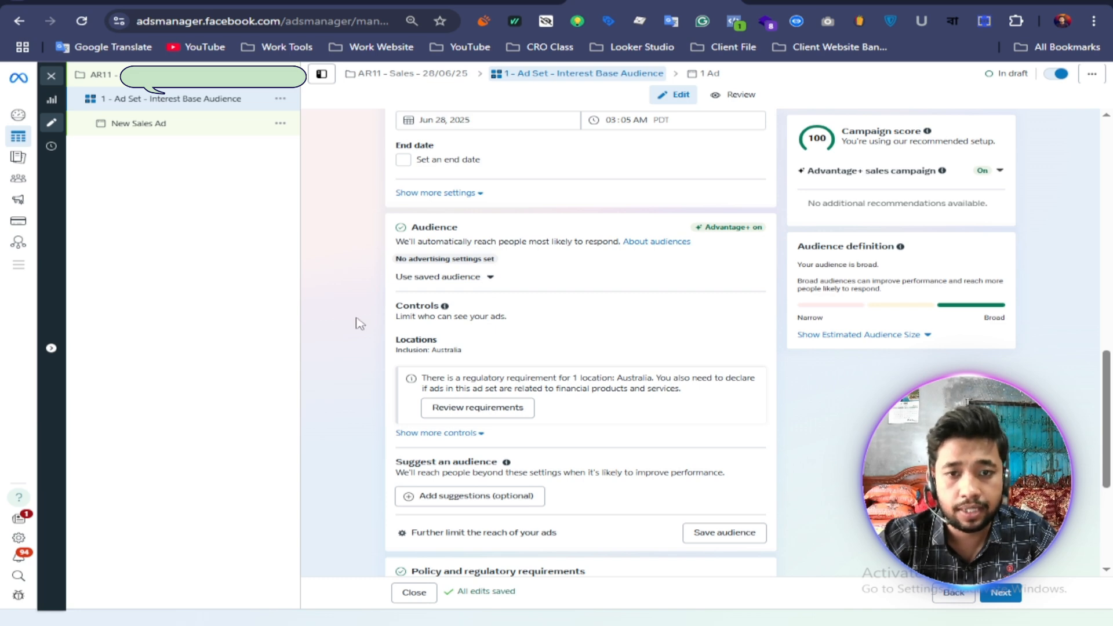
pyautogui.click(753, 358)
pyautogui.scroll(-1, 476, 394)
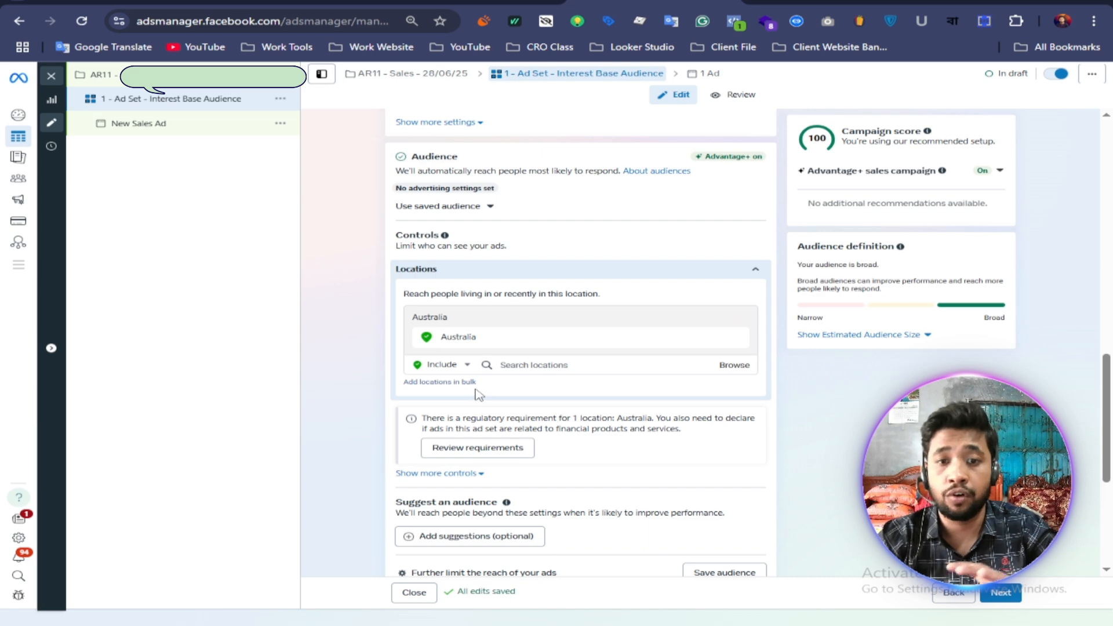
pyautogui.scroll(-2, 375, 400)
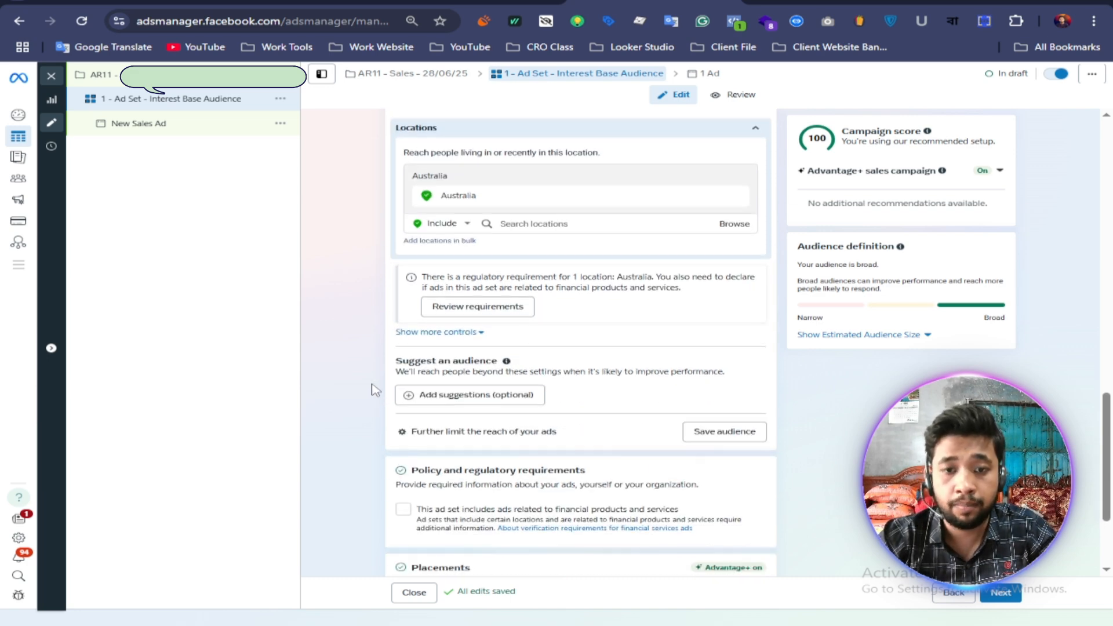
# Step: Show the additional audience controls and set the minimum age to 25
pyautogui.click(481, 336)
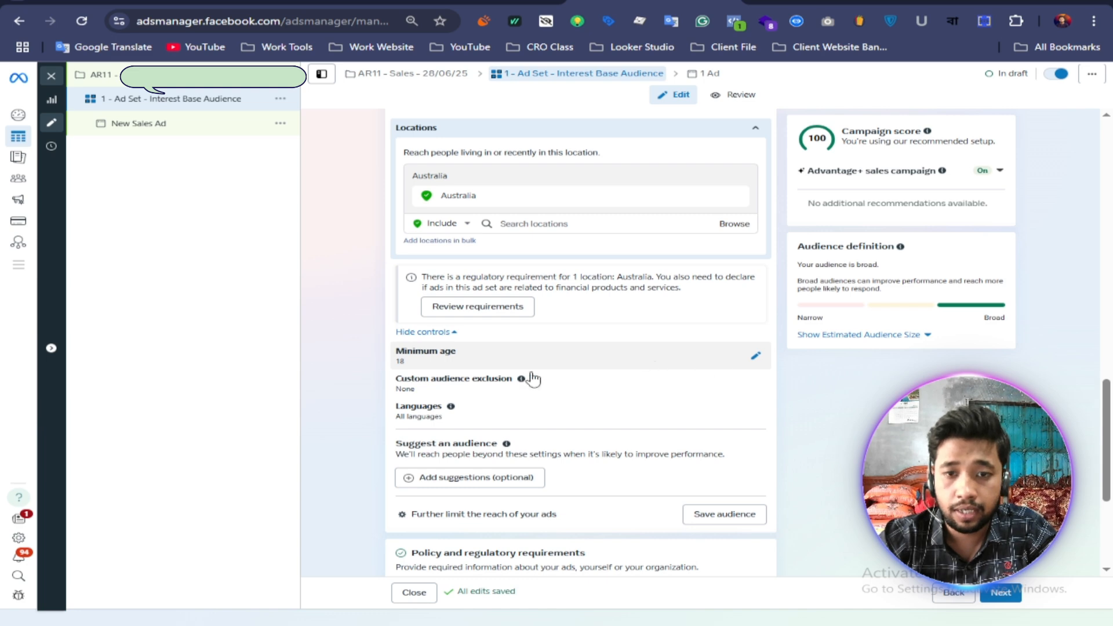
pyautogui.click(756, 355)
pyautogui.scroll(-4, 386, 353)
pyautogui.click(455, 113)
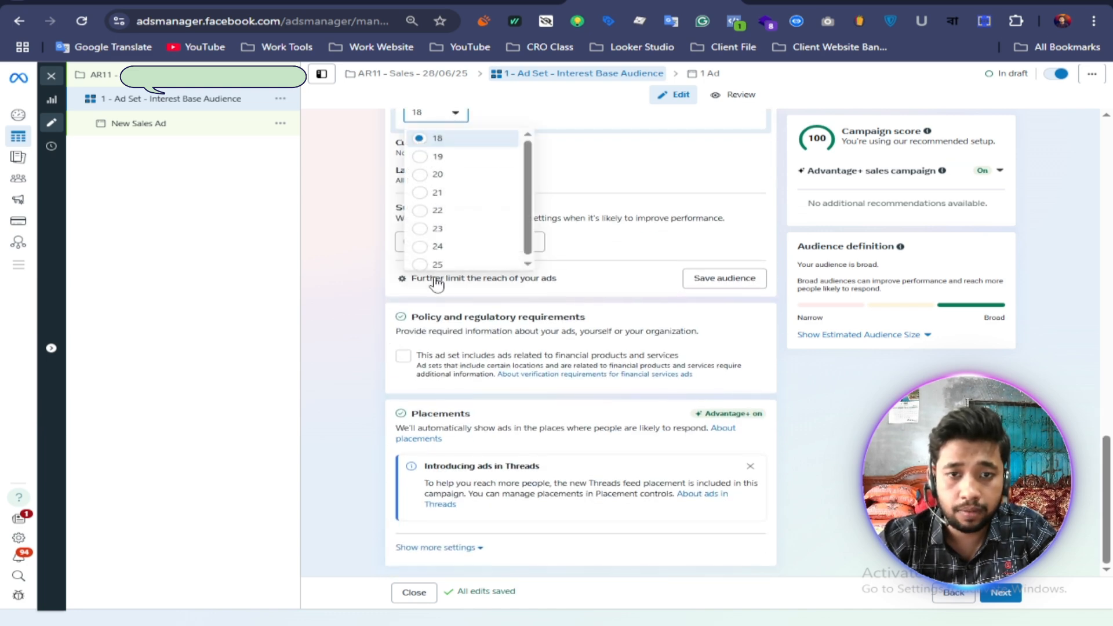
pyautogui.press('Return')
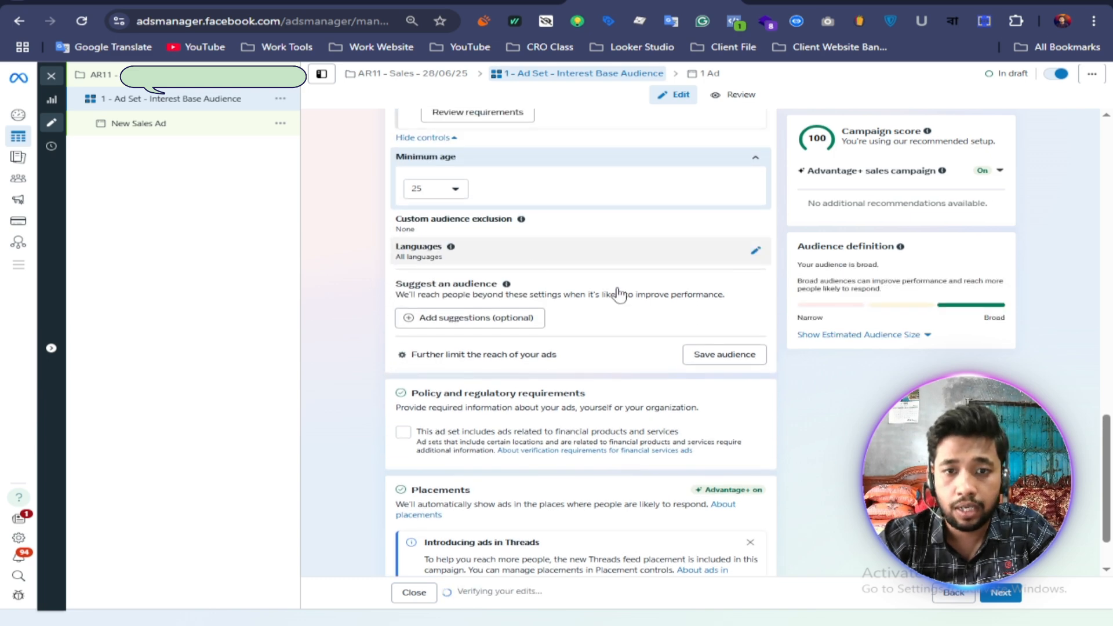
# Step: Add audience suggestions and open their detailed targeting for editing
pyautogui.click(490, 319)
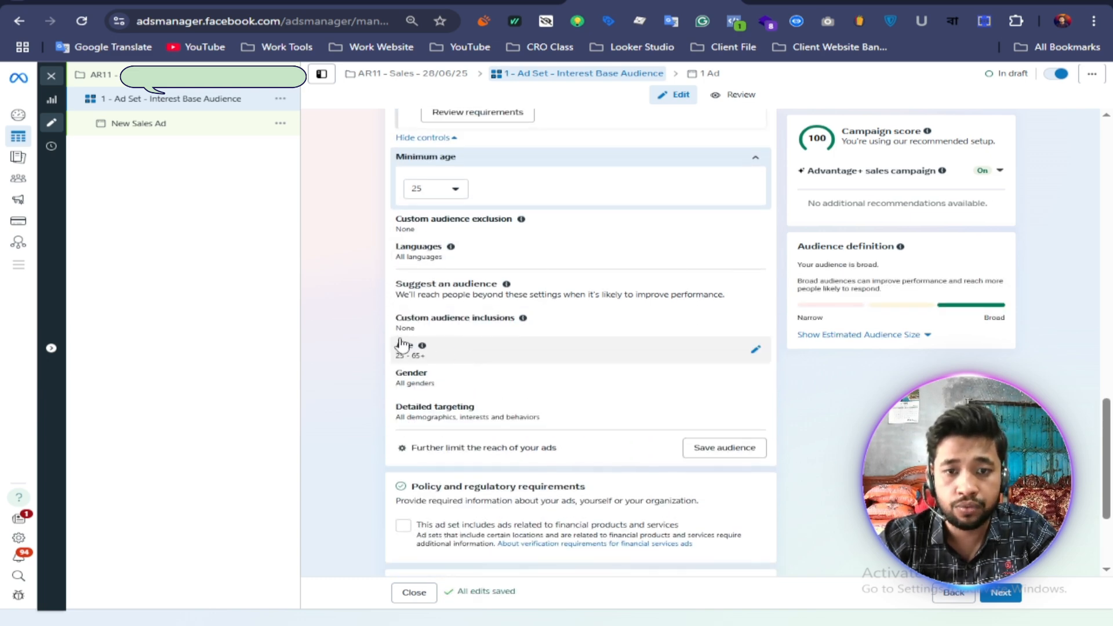
pyautogui.scroll(-2, 307, 325)
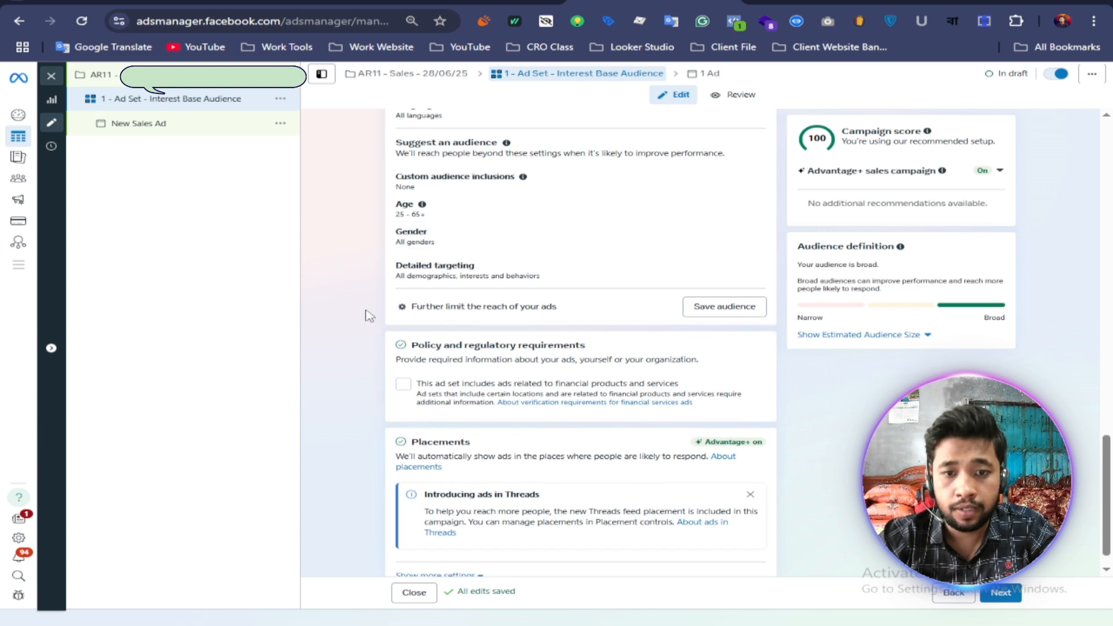
pyautogui.scroll(1, 366, 316)
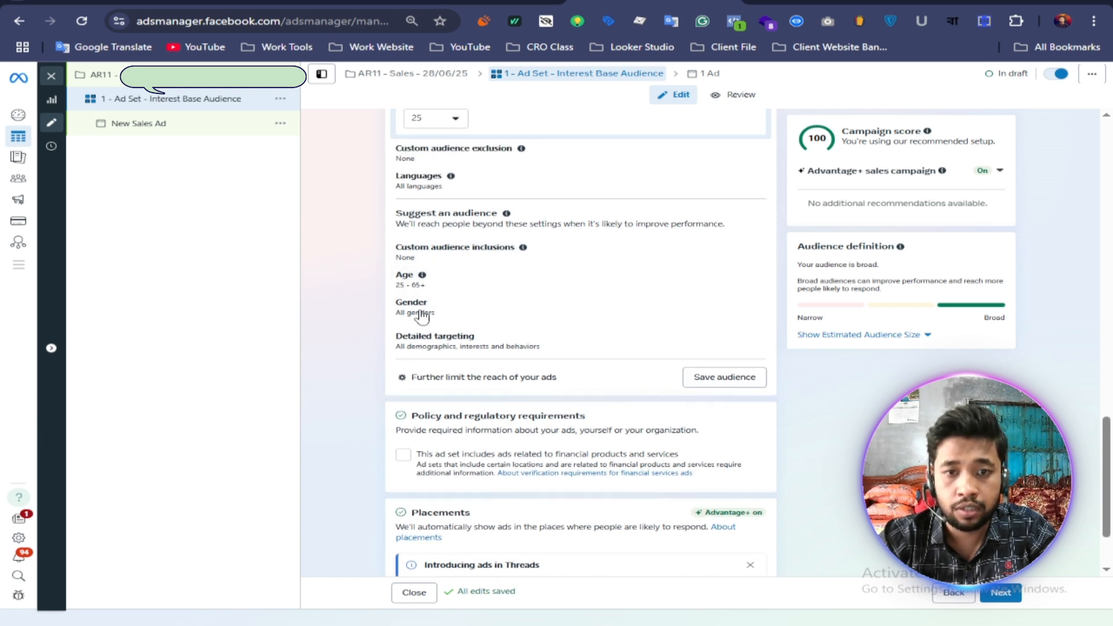
pyautogui.click(753, 342)
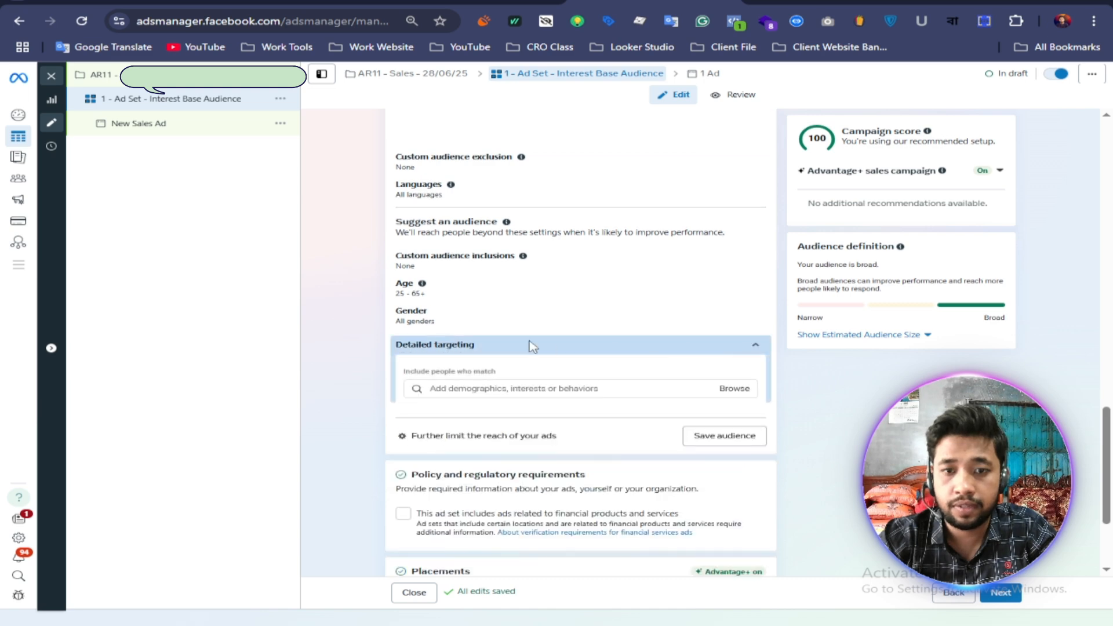
pyautogui.scroll(-2, 526, 344)
# Step: Switch to the Google Docs audience list, look it over and copy the entry "Frequent international travelers"
pyautogui.hotkey('ctrl', 'Tab')
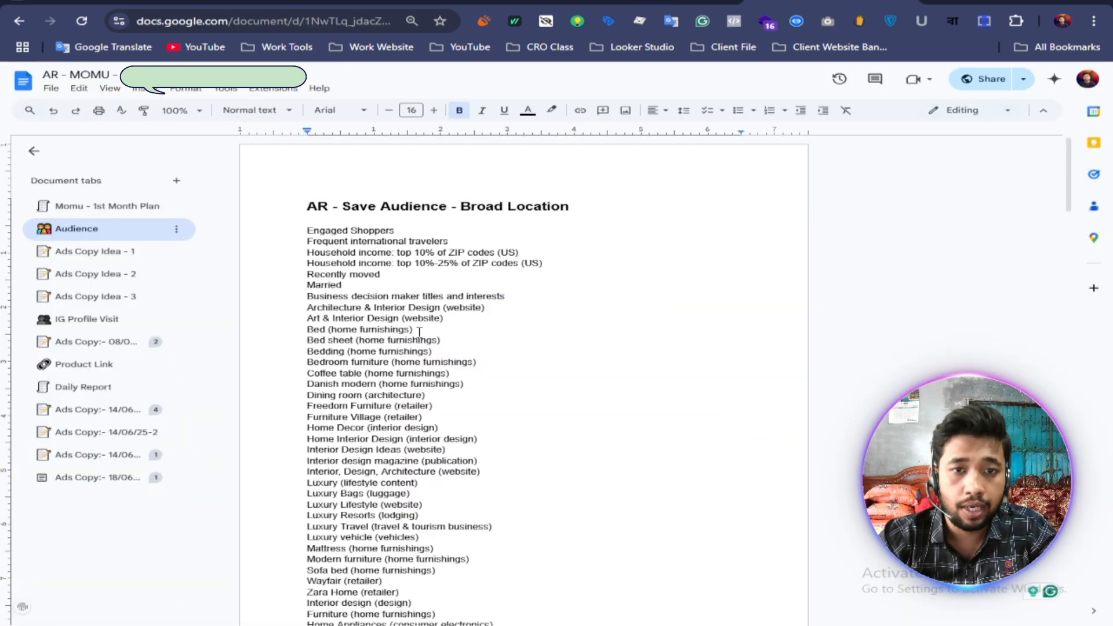
pyautogui.scroll(-3, 416, 333)
pyautogui.scroll(3, 411, 336)
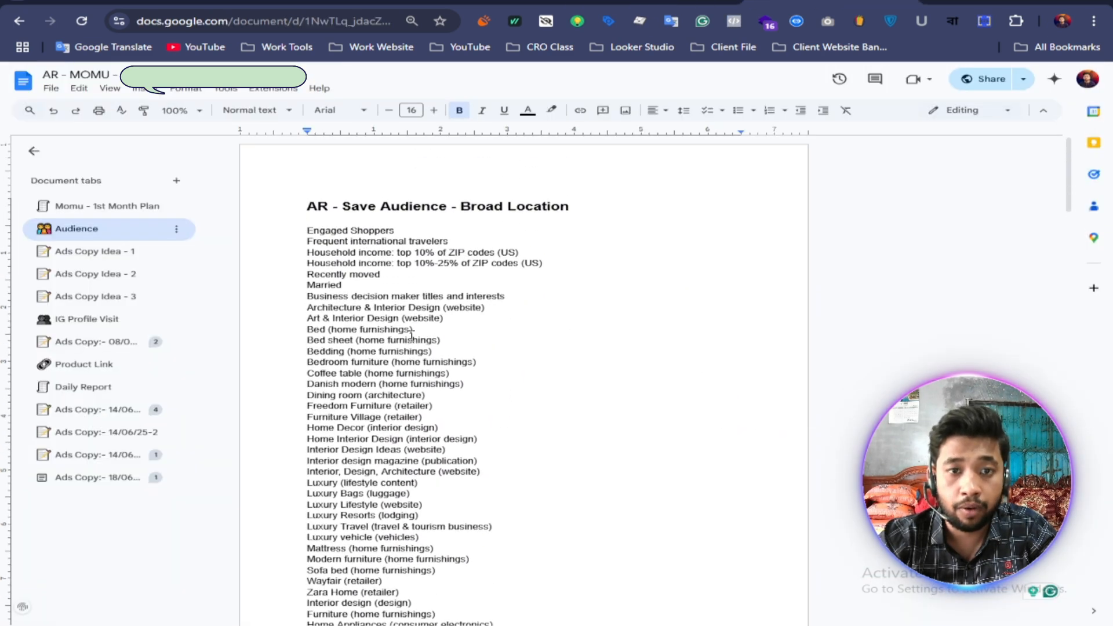
pyautogui.scroll(-2, 406, 330)
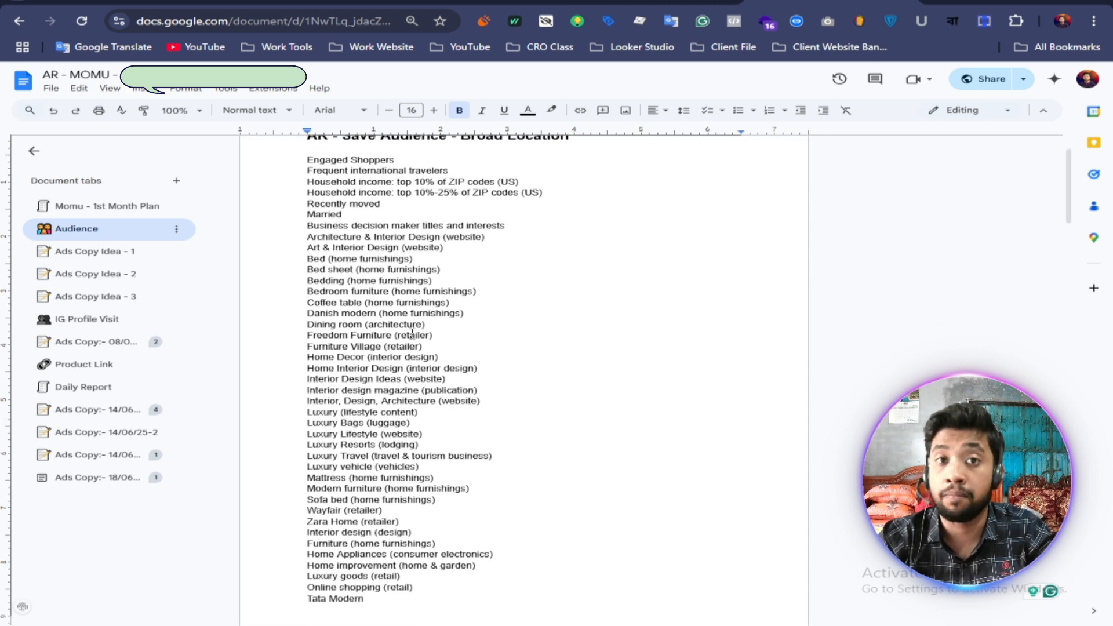
pyautogui.scroll(2, 414, 334)
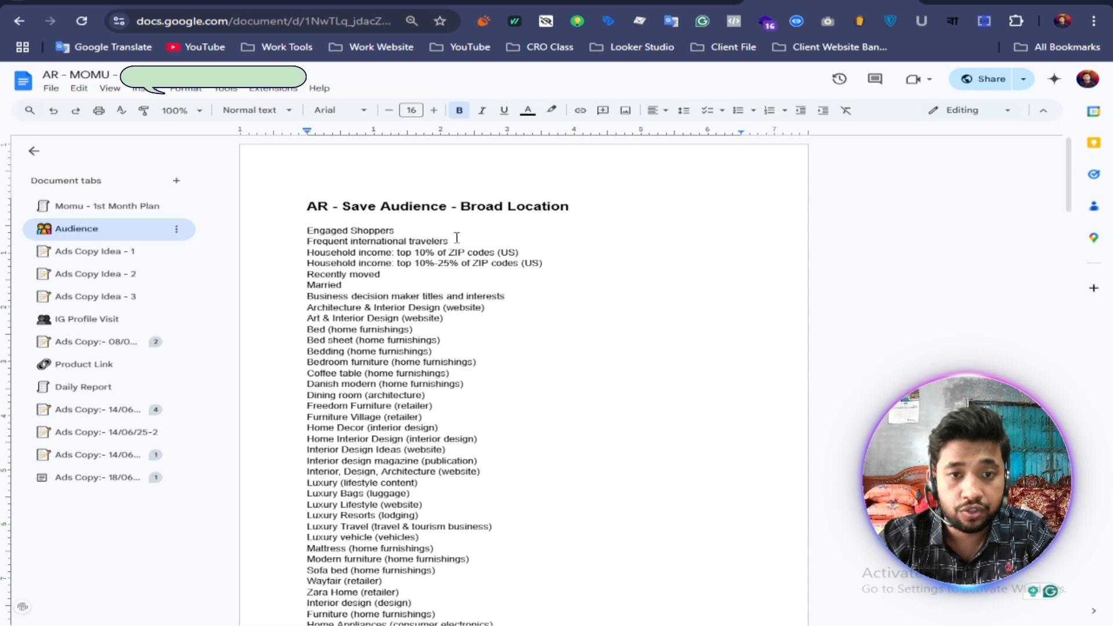
pyautogui.moveTo(452, 241); pyautogui.dragTo(293, 245)
pyautogui.click(413, 332)
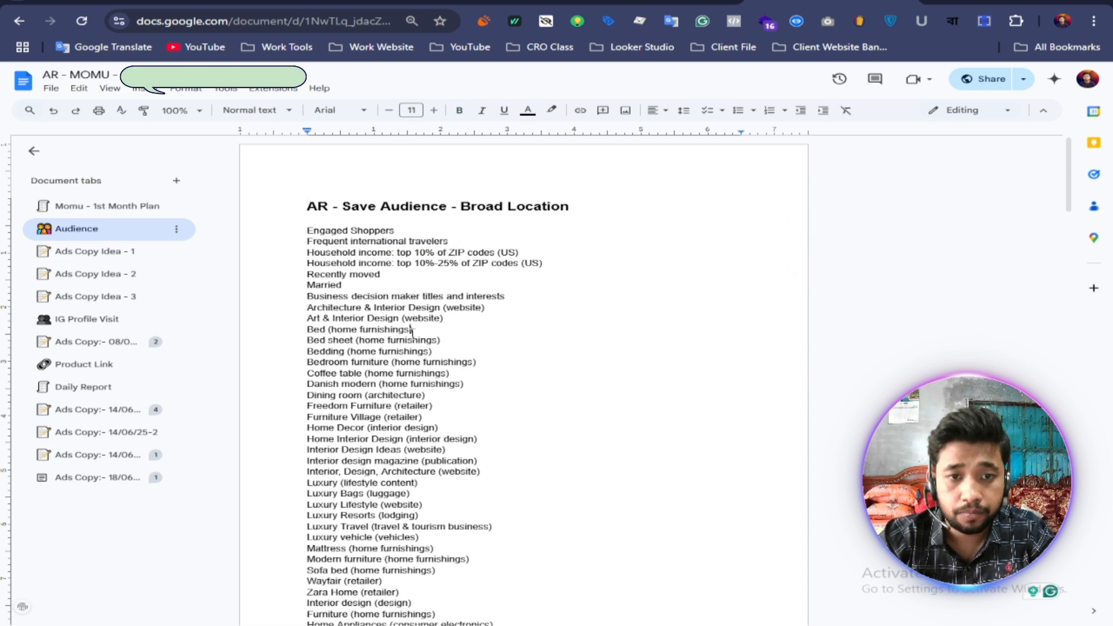
pyautogui.scroll(-2, 457, 207)
pyautogui.moveTo(452, 172); pyautogui.dragTo(312, 174)
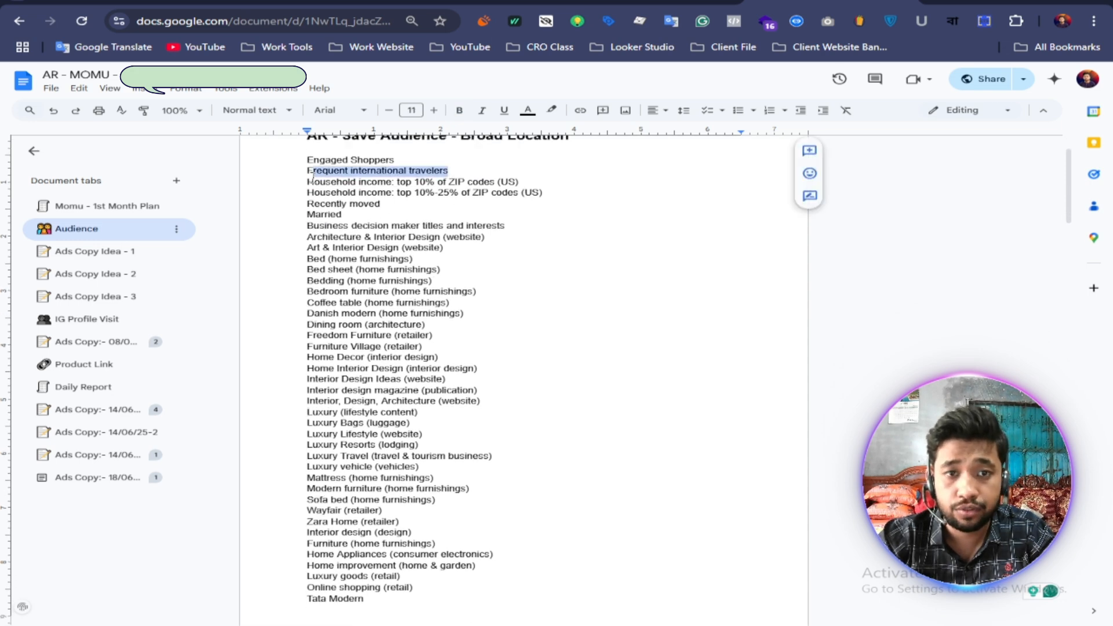
pyautogui.rightClick(353, 174)
pyautogui.click(390, 207)
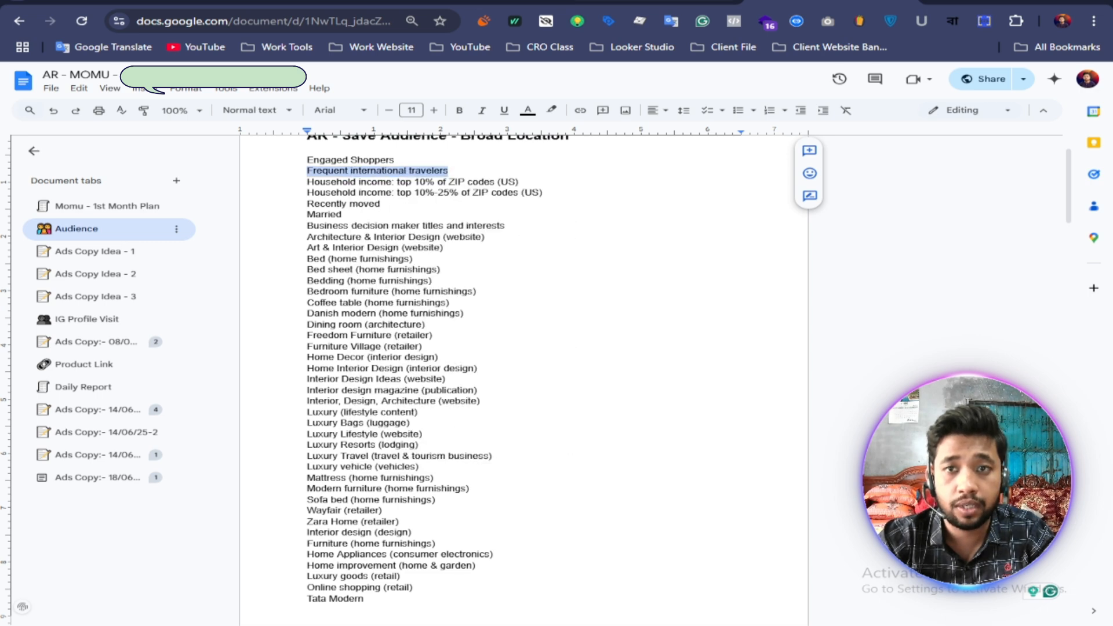
# Step: Return to Meta Ads Manager and add "Frequent international travelers" to the ad set's detailed targeting
pyautogui.hotkey('ctrl', 'Tab')
pyautogui.click(450, 275)
pyautogui.rightClick(452, 276)
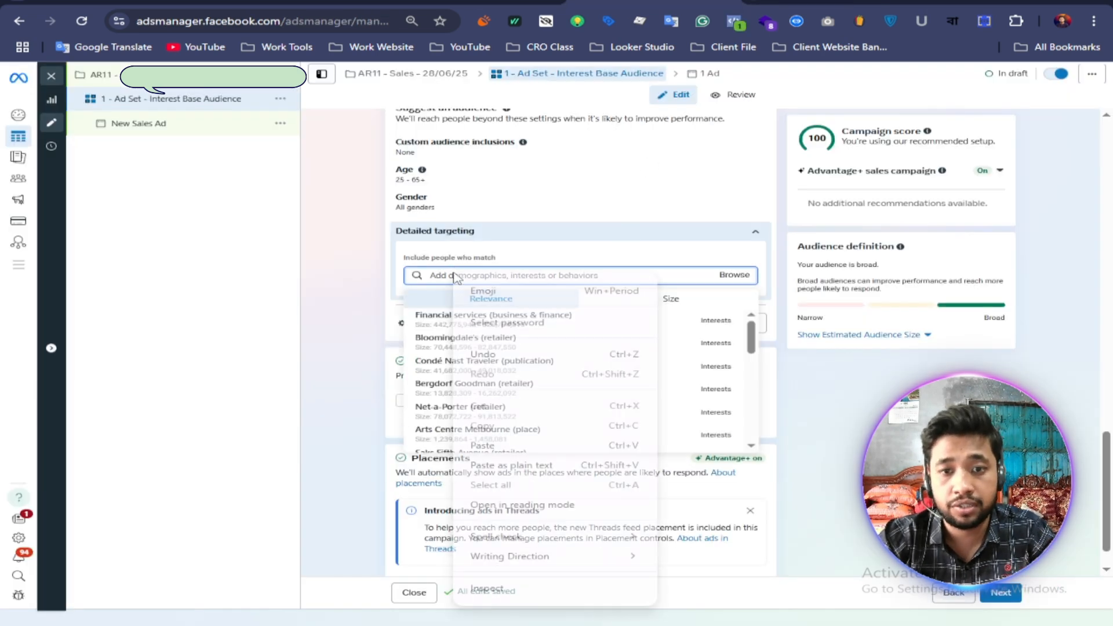
pyautogui.click(489, 447)
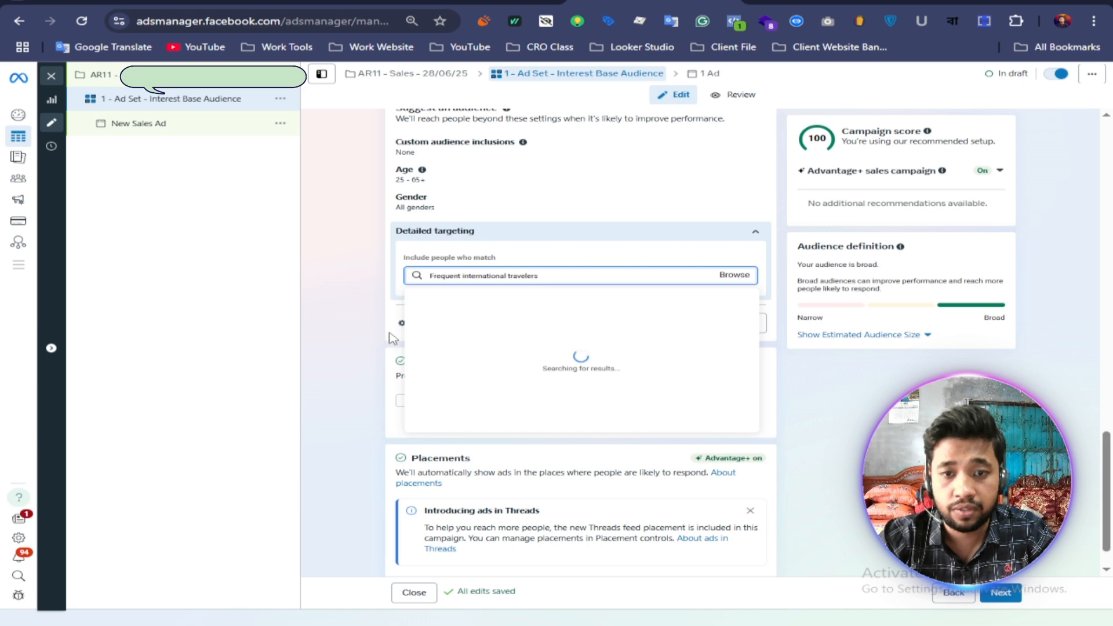
pyautogui.press('Return')
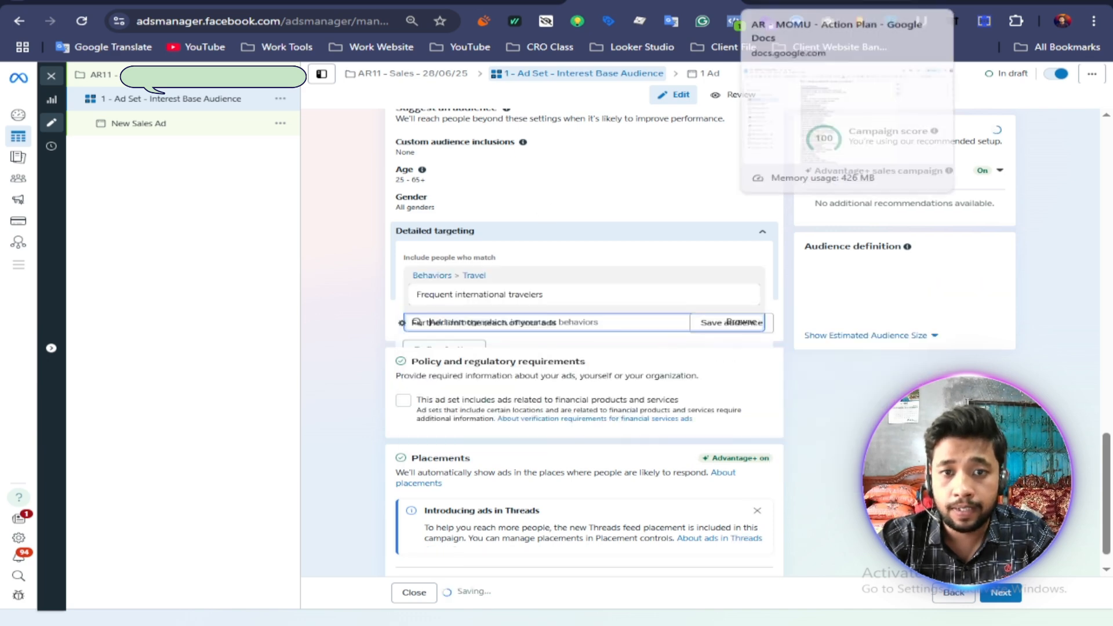
# Step: Copy "Household income: top 10% of ZIP codes (US)" from the Google Docs list and add that demographic to the Ads Manager detailed targeting
pyautogui.hotkey('ctrl', 'Tab')
pyautogui.moveTo(519, 182); pyautogui.dragTo(307, 182)
pyautogui.rightClick(342, 184)
pyautogui.click(377, 213)
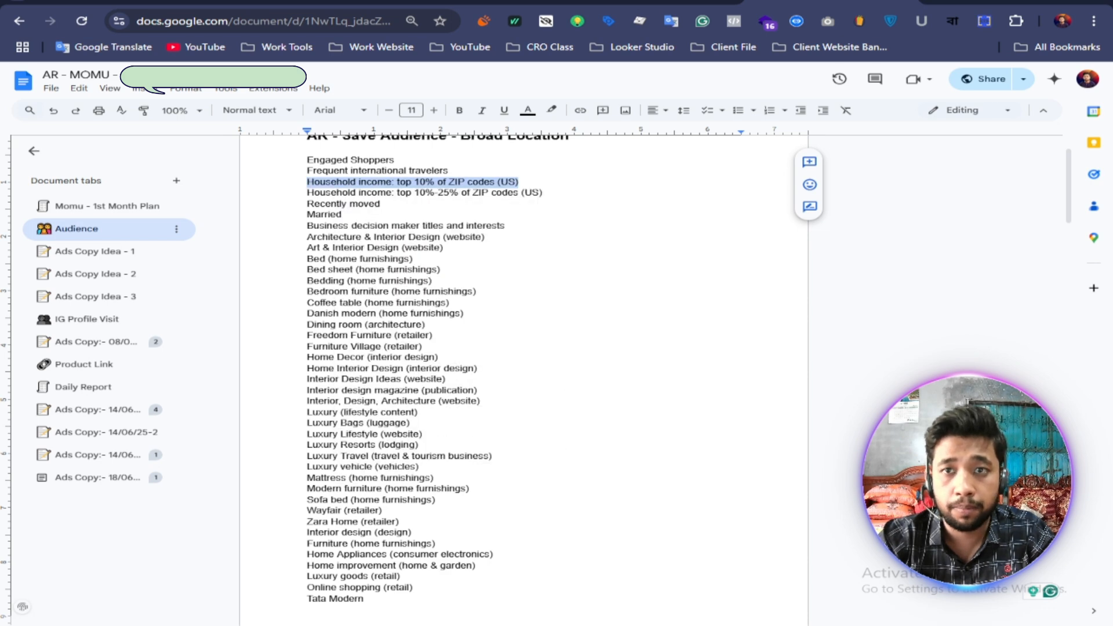
pyautogui.hotkey('ctrl', 'shift', 'Tab')
pyautogui.click(442, 322)
pyautogui.rightClick(442, 322)
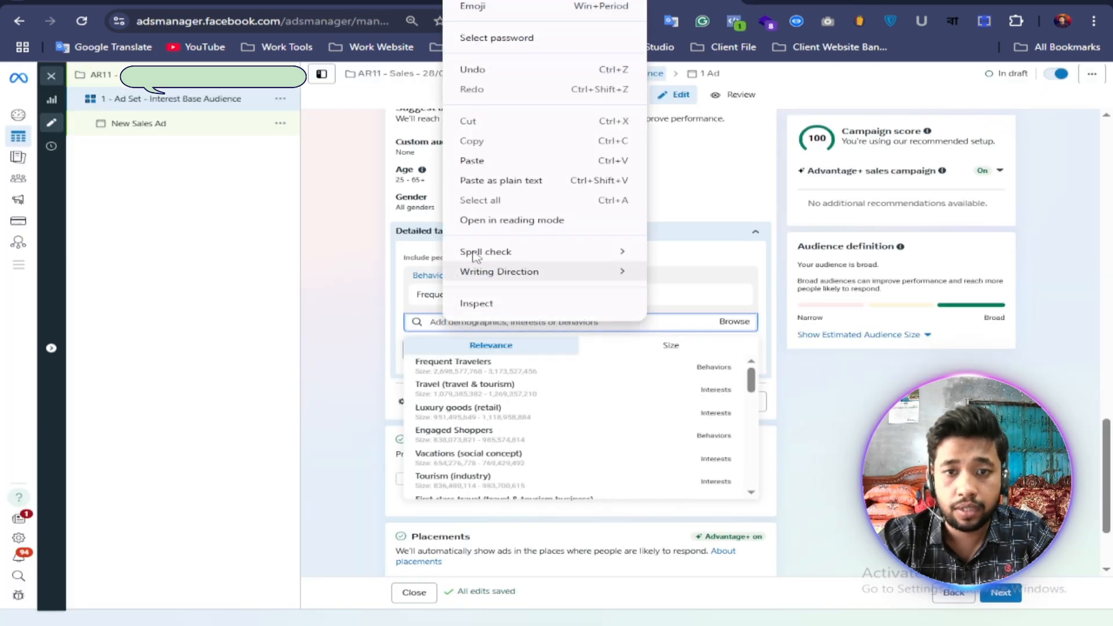
pyautogui.click(475, 161)
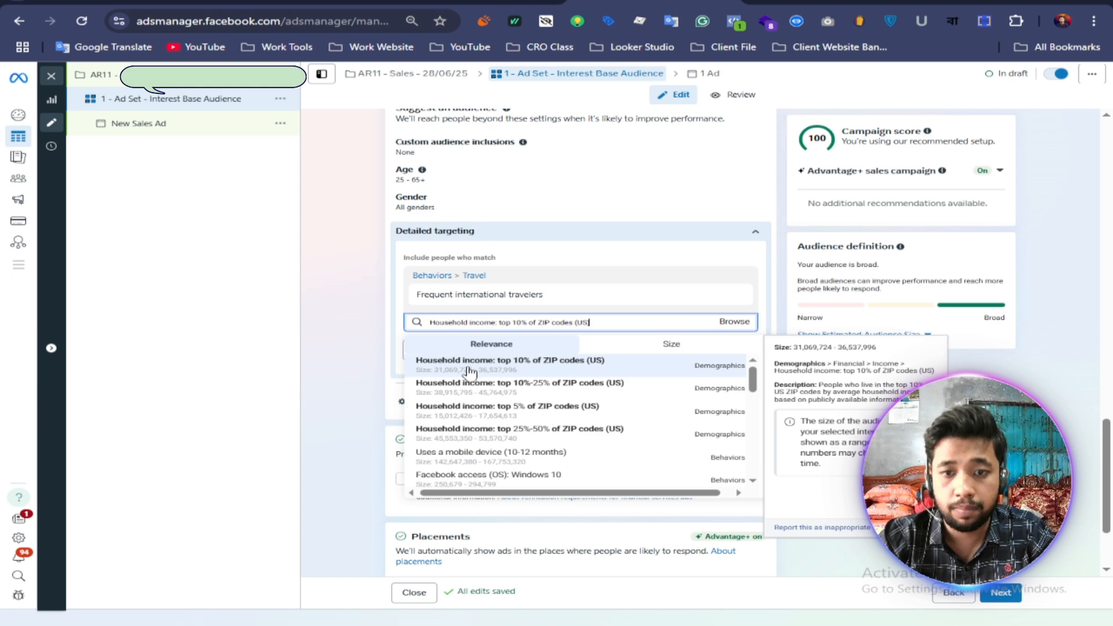
pyautogui.click(471, 373)
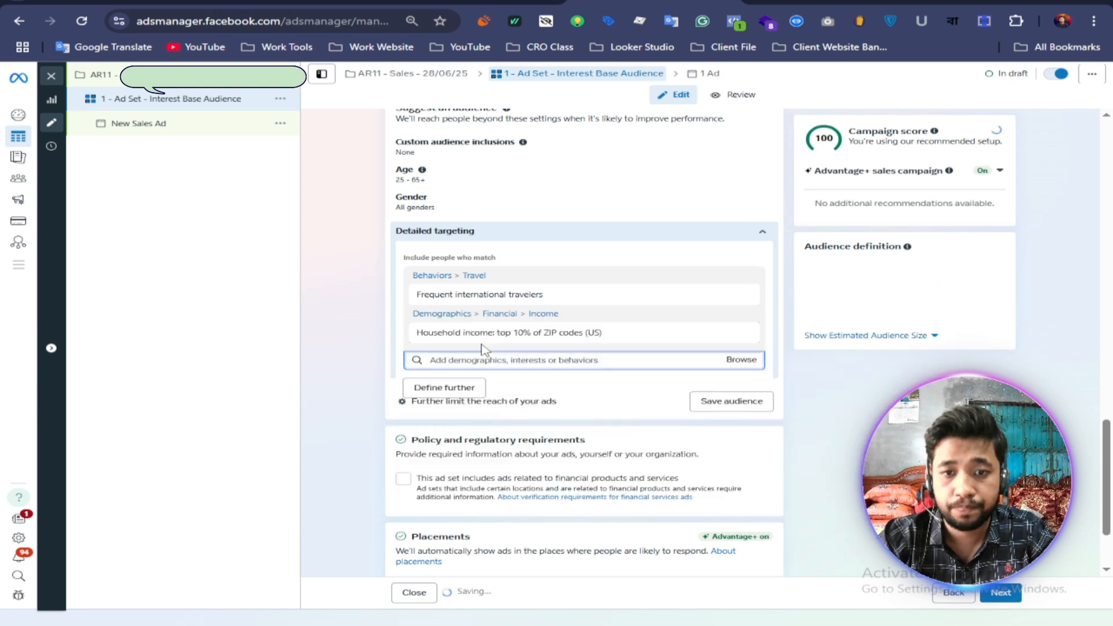
# Step: Search the detailed targeting with the copied income entry again and add "Household income: top 10%-25% of ZIP codes (US)"
pyautogui.rightClick(452, 362)
pyautogui.click(480, 200)
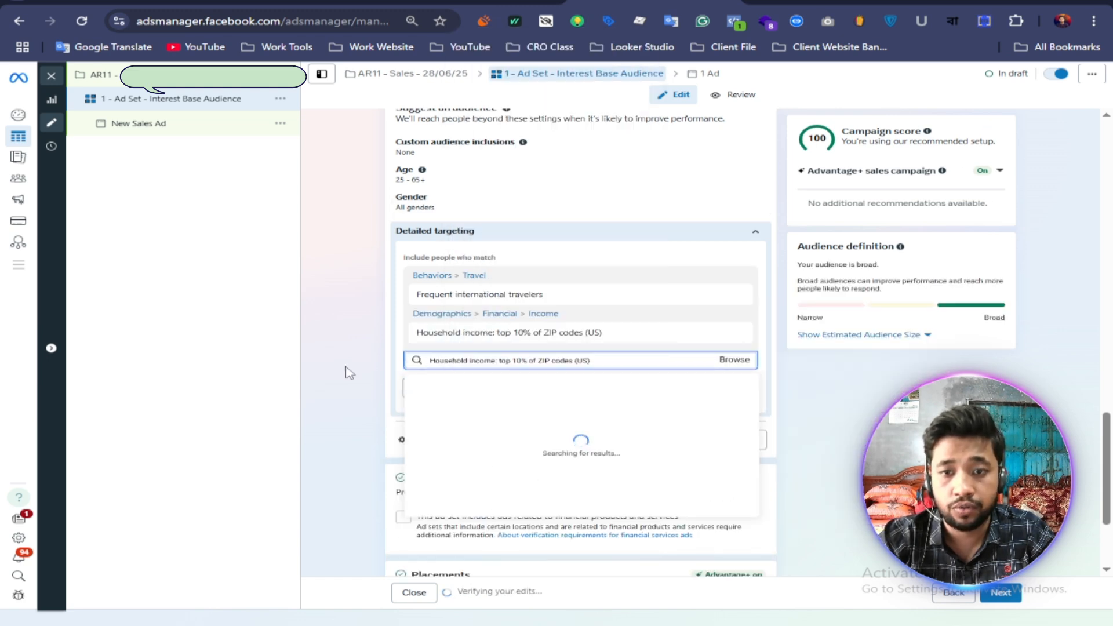
pyautogui.write(')')
pyautogui.click(480, 410)
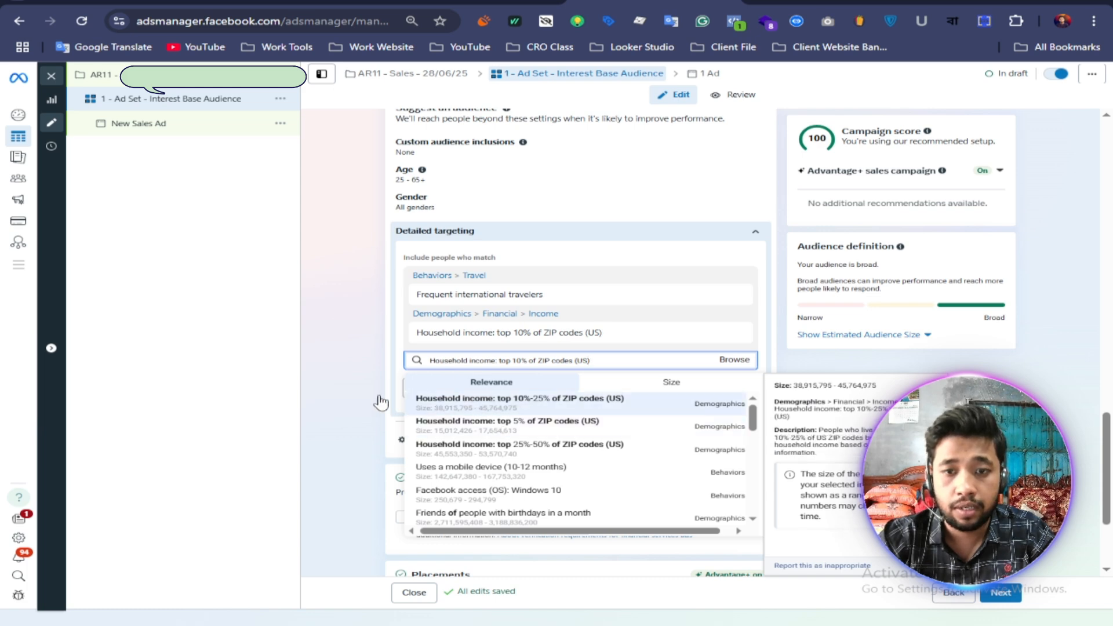
# Step: Copy "Recently moved" from the Google Docs list and add the matching life event to the Ads Manager detailed targeting
pyautogui.hotkey('alt', 'Tab')
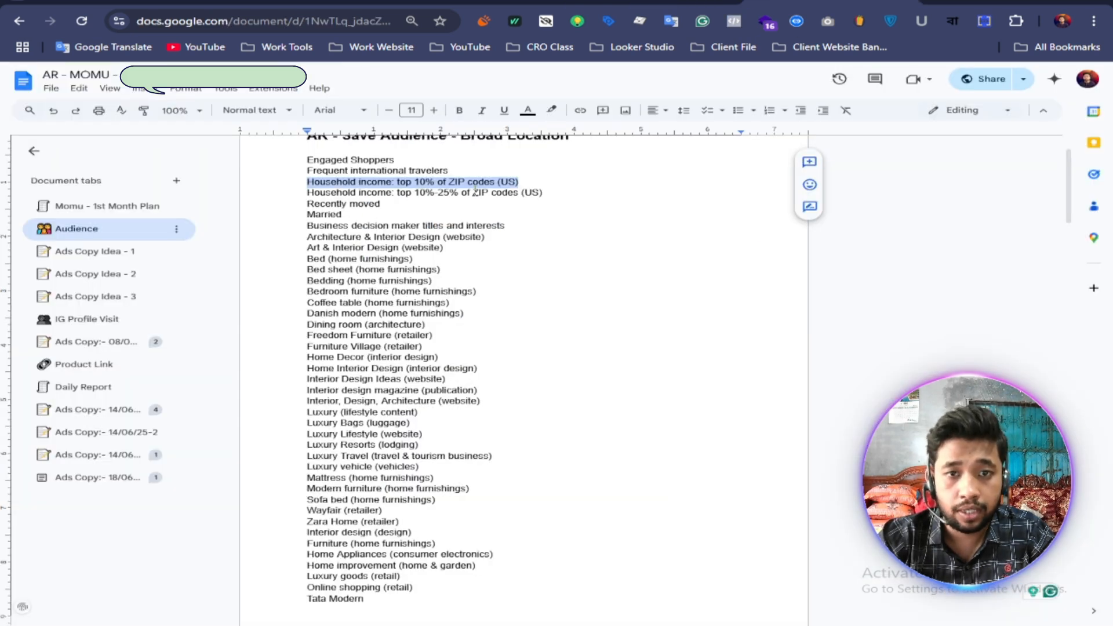
pyautogui.moveTo(385, 200); pyautogui.dragTo(306, 204)
pyautogui.rightClick(345, 204)
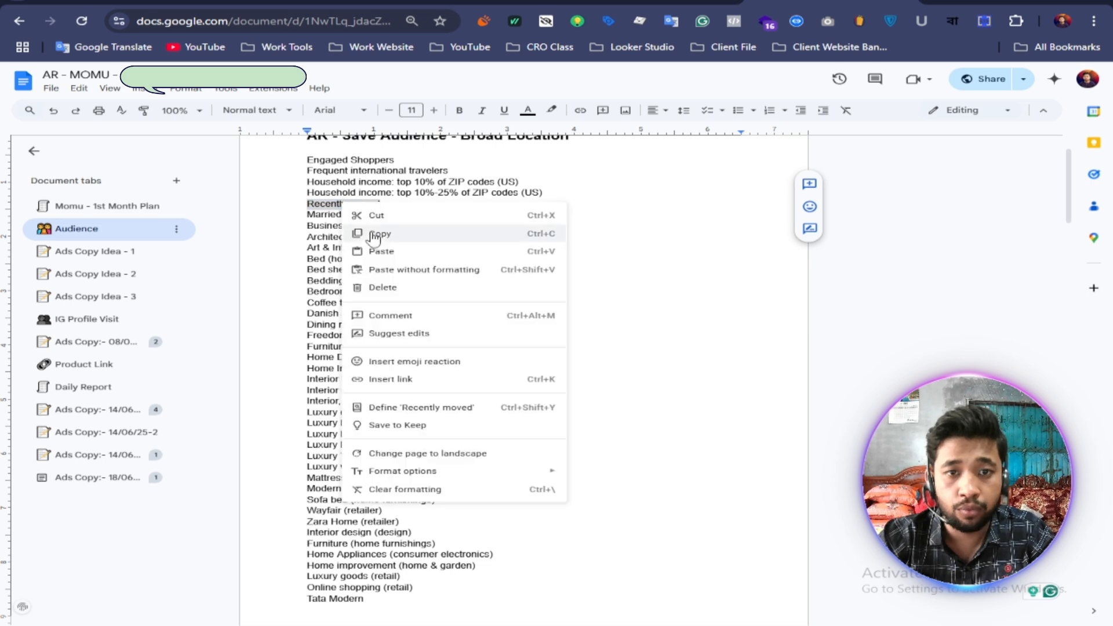
pyautogui.click(374, 231)
pyautogui.hotkey('alt', 'Tab')
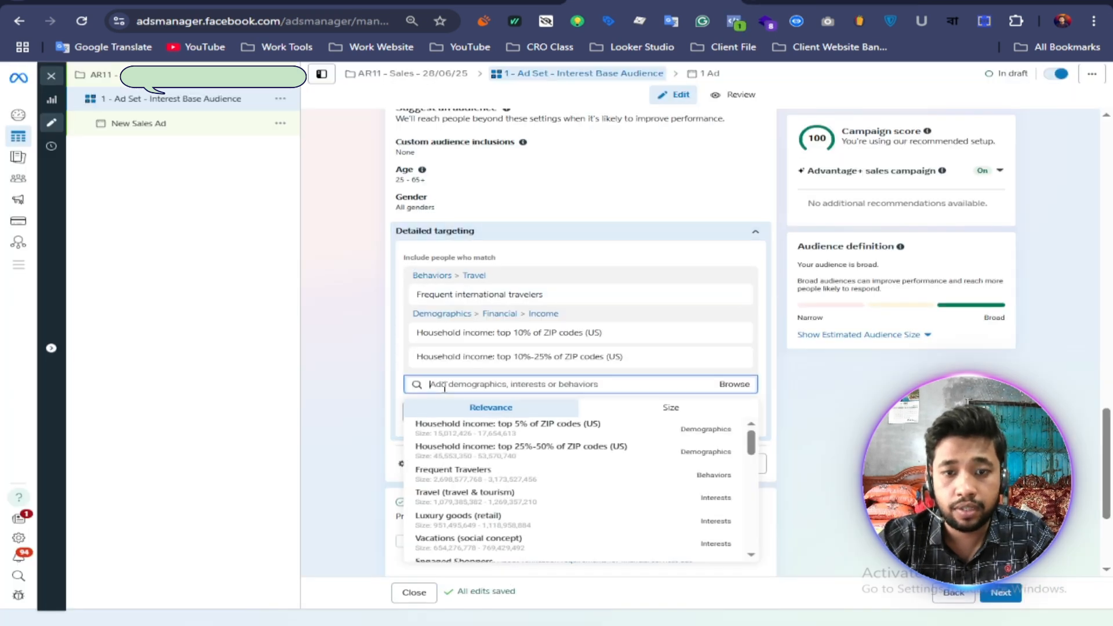
pyautogui.rightClick(445, 386)
pyautogui.click(473, 226)
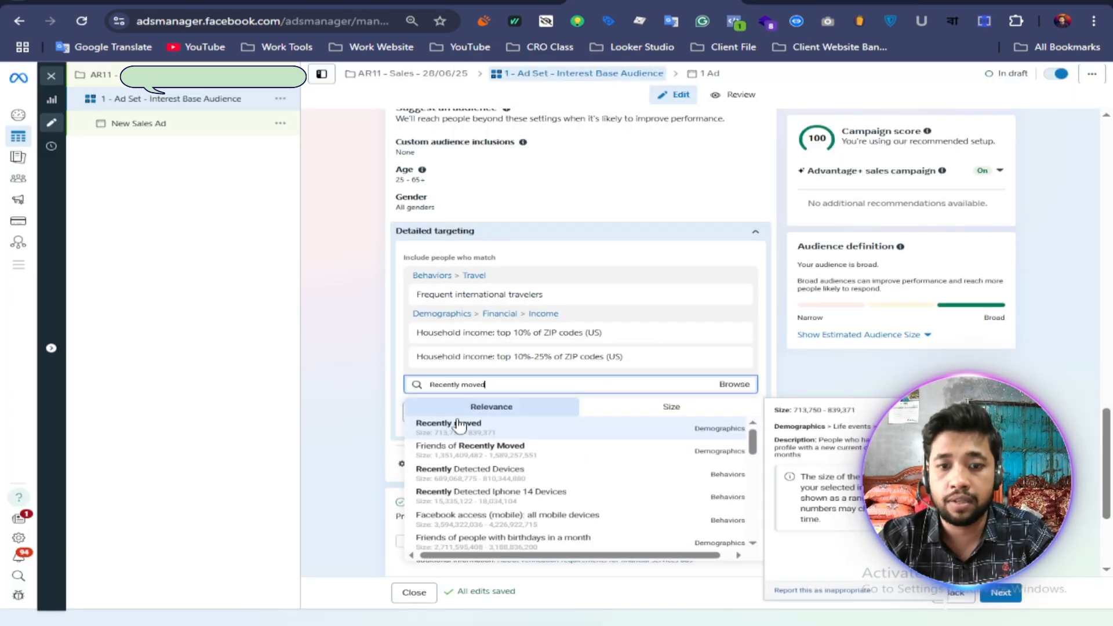
pyautogui.click(450, 428)
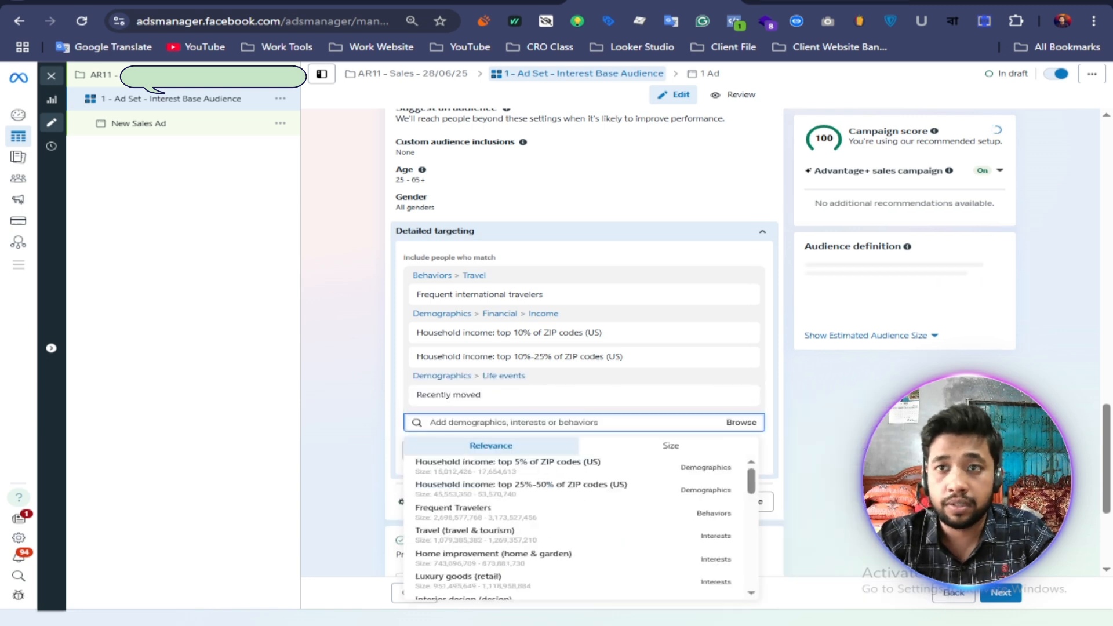
# Step: Switch to the Google Docs audience list and copy "Business decision maker titles and interests"
pyautogui.hotkey('alt', 'Tab')
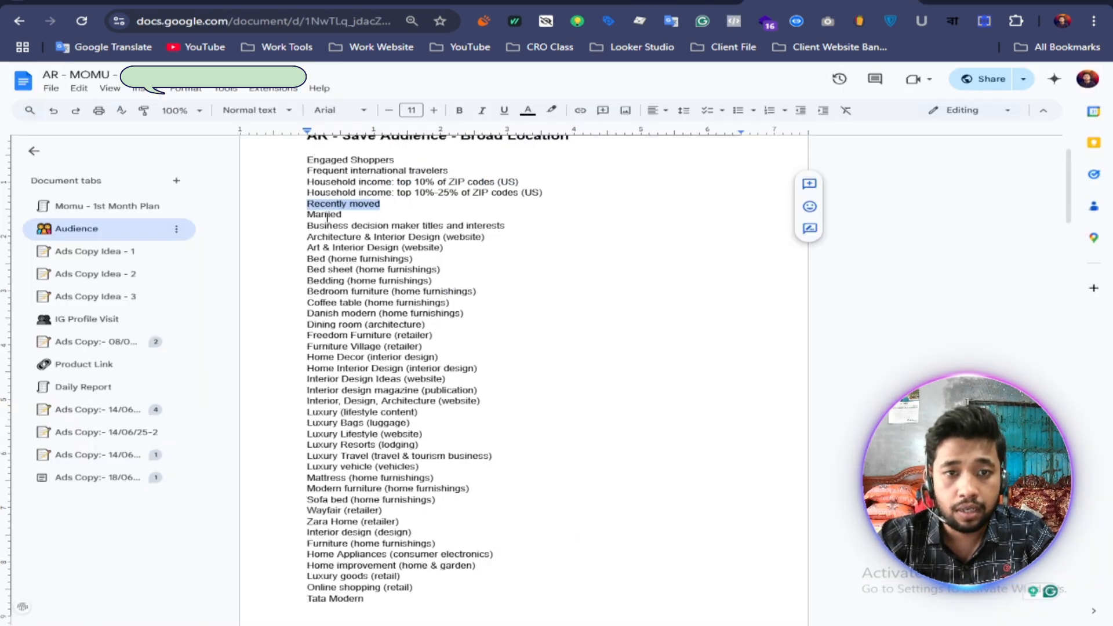
pyautogui.moveTo(505, 226); pyautogui.dragTo(311, 229)
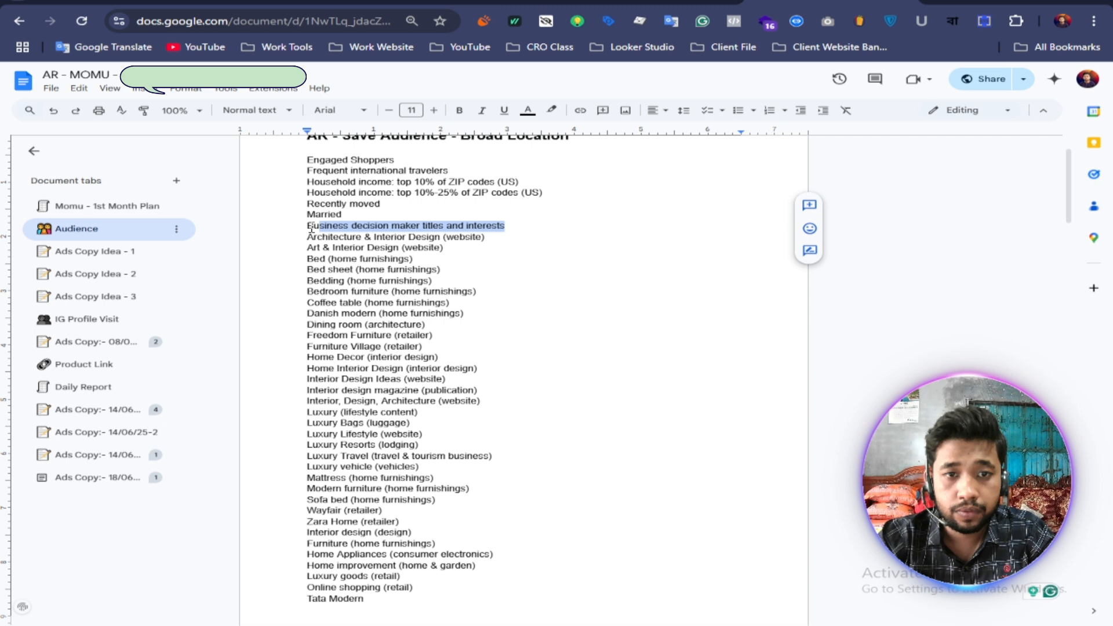
pyautogui.rightClick(381, 226)
pyautogui.click(399, 255)
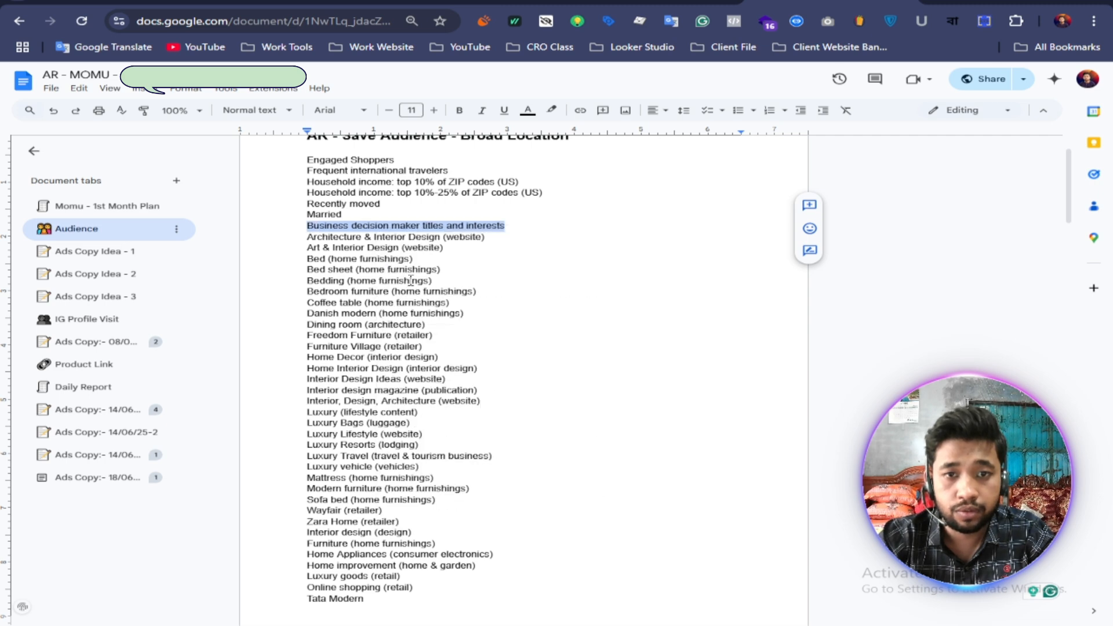
pyautogui.click(390, 270)
# Step: Copy "Art & Interior Design" from the document and add the "Art & Interior Design (website)" interest to the Ads Manager detailed targeting
pyautogui.moveTo(305, 248); pyautogui.dragTo(404, 252)
pyautogui.rightClick(380, 247)
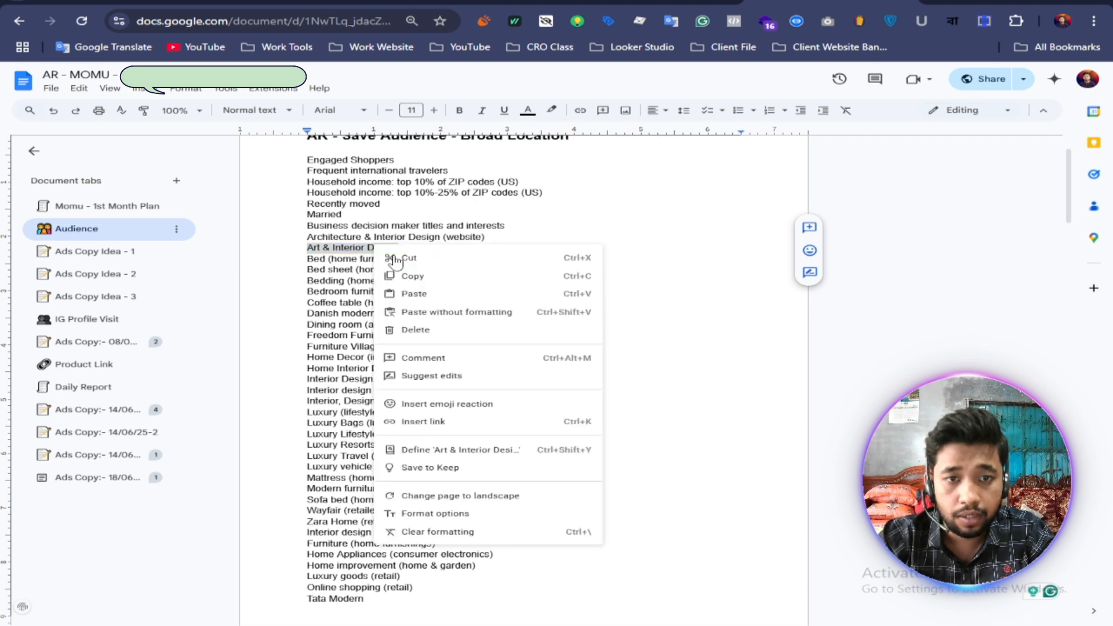
pyautogui.click(406, 273)
pyautogui.hotkey('ctrl', 'Tab')
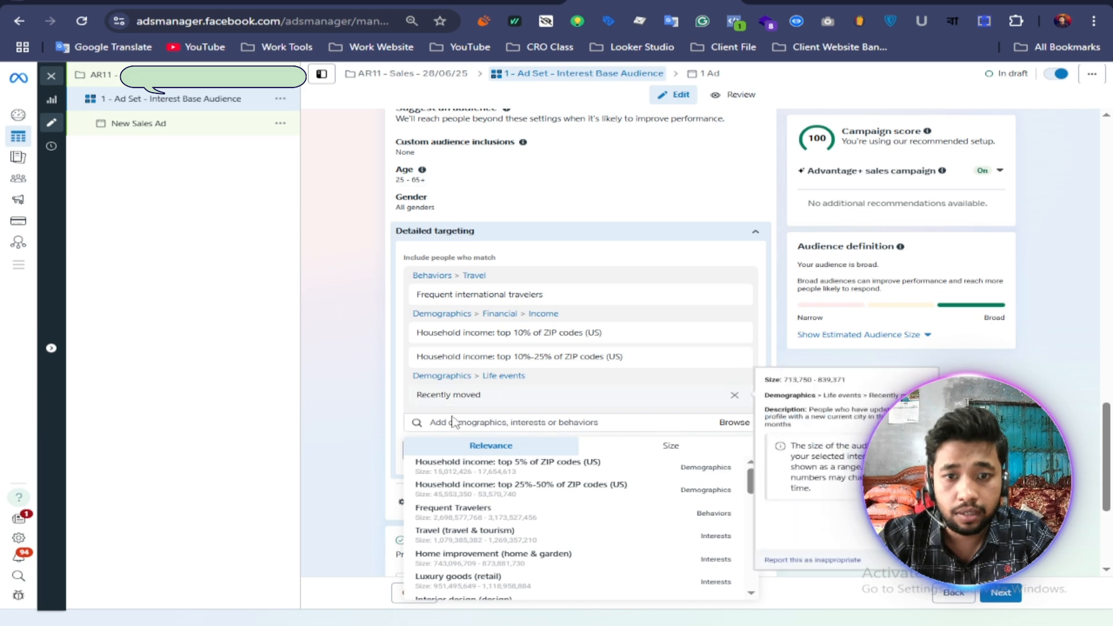
pyautogui.rightClick(429, 422)
pyautogui.click(497, 281)
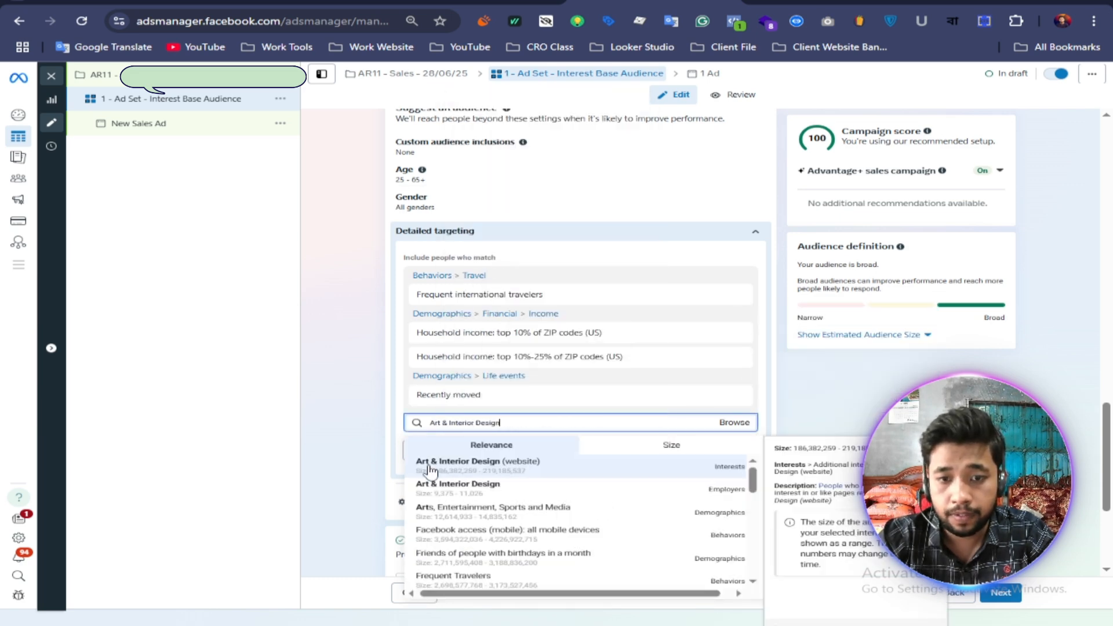
# Step: Copy "Bed" from the Google Docs list and add the "Bed (home furnishings)" interest to the Ads Manager detailed targeting
pyautogui.hotkey('ctrl', 'shift', 'Tab')
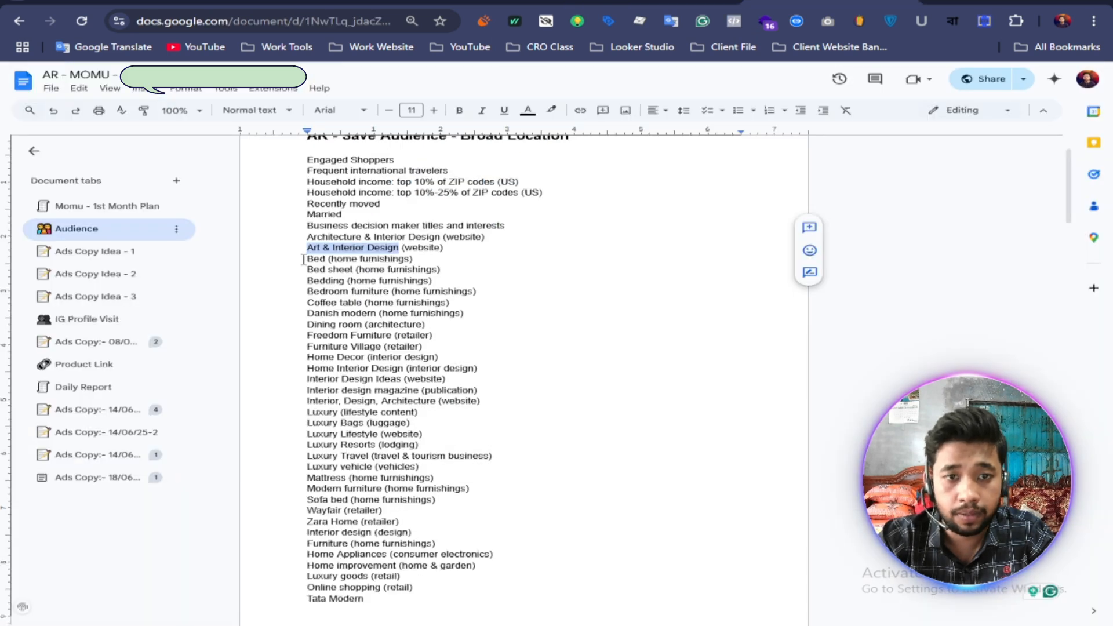
pyautogui.moveTo(303, 259); pyautogui.dragTo(322, 261)
pyautogui.rightClick(316, 264)
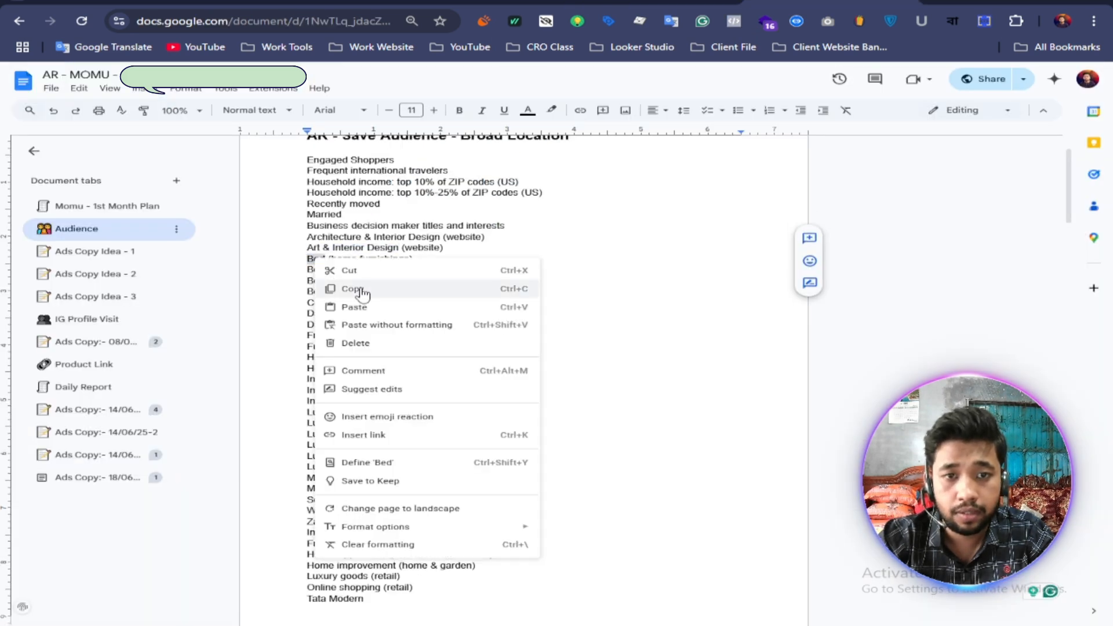
pyautogui.click(361, 290)
pyautogui.hotkey('ctrl', 'Tab')
pyautogui.click(455, 429)
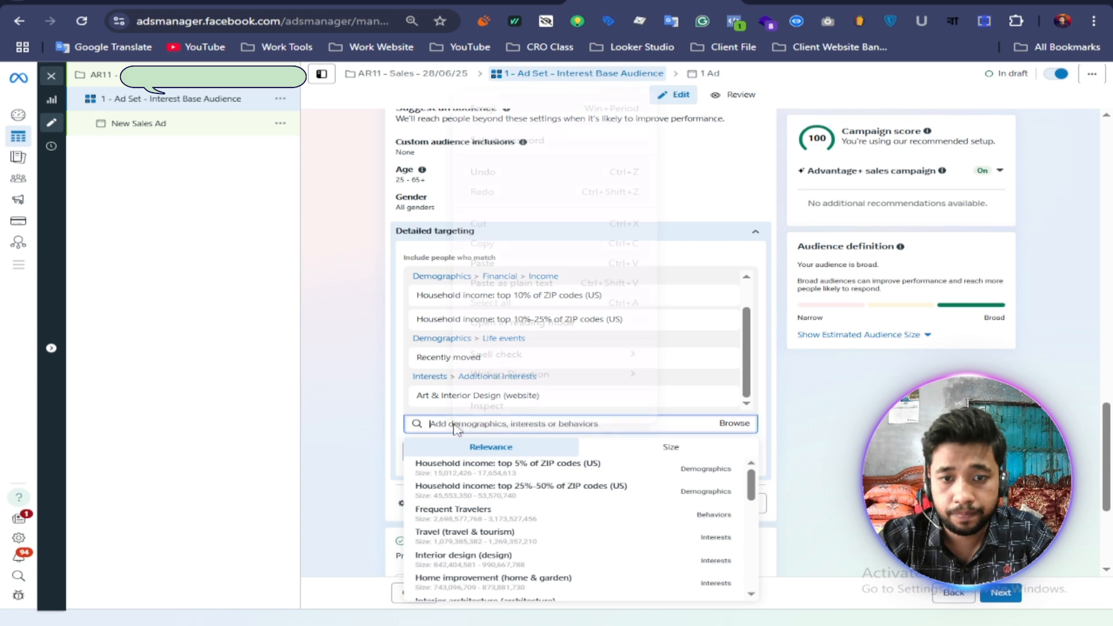
pyautogui.rightClick(456, 430)
pyautogui.click(497, 262)
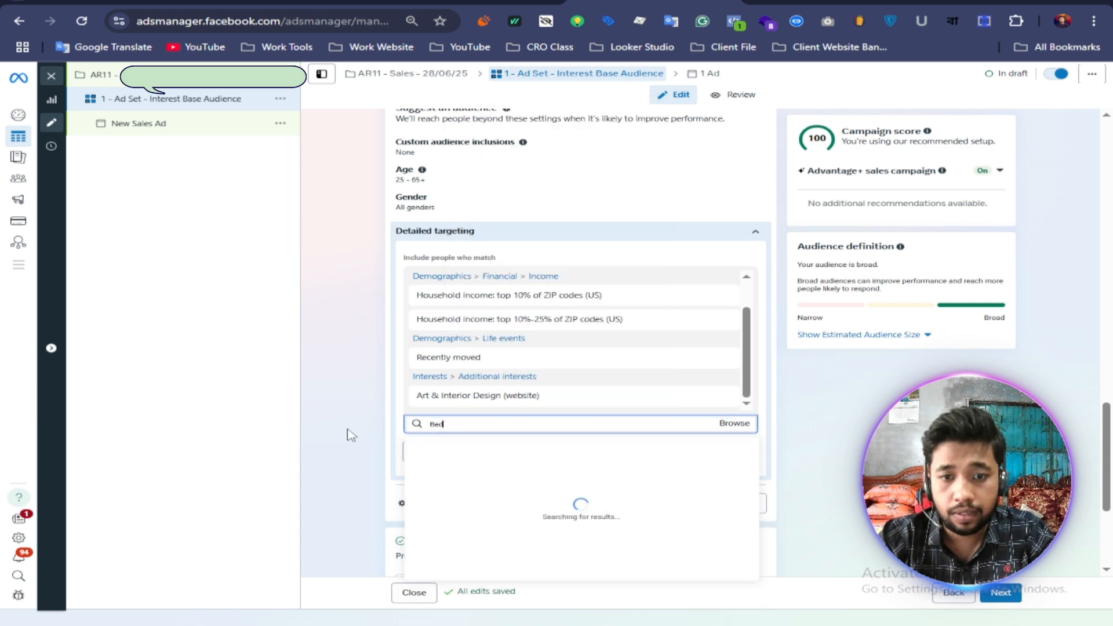
pyautogui.click(434, 465)
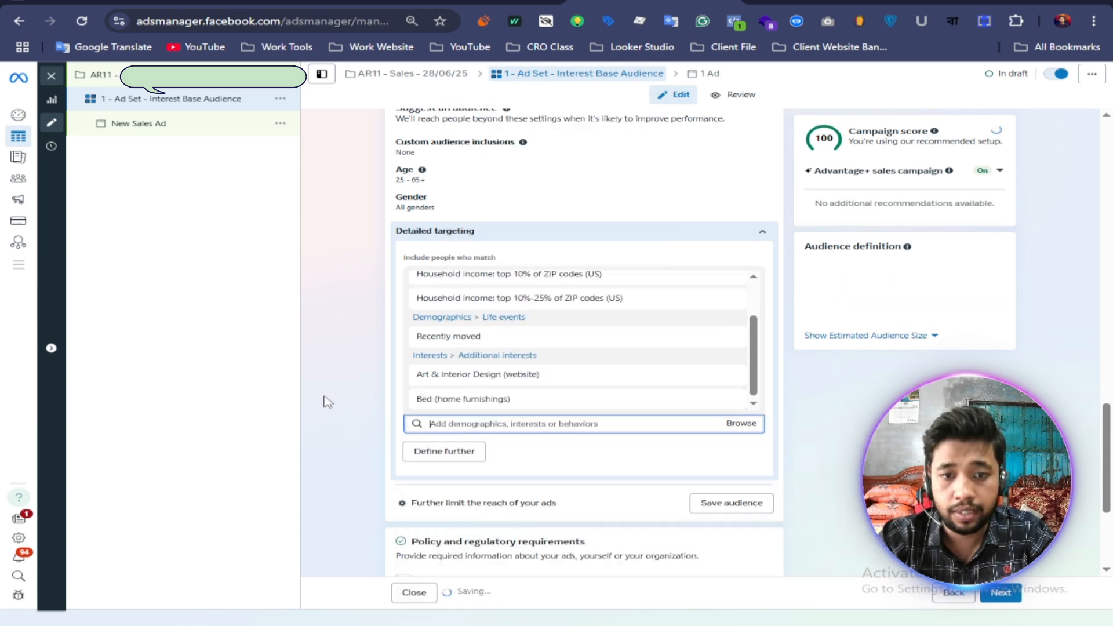
# Step: Copy "Bed sheet" from the Google Docs audience list and add the "Bed sheet (home furnishings)" interest to the Ads Manager detailed targeting
pyautogui.scroll(-3, 342, 387)
pyautogui.click(812, 3)
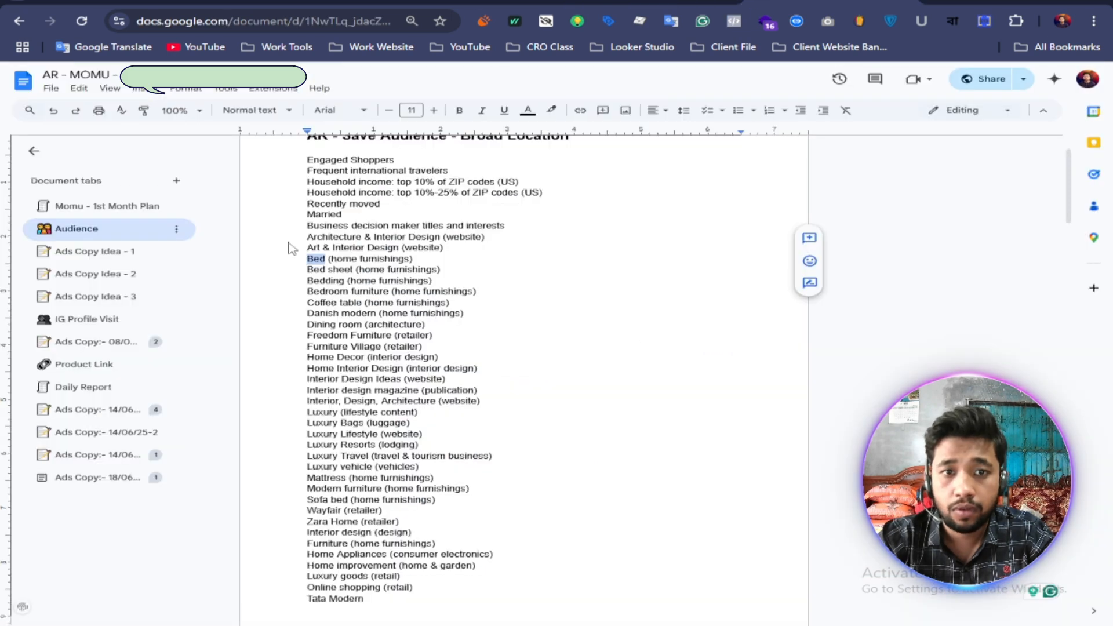
pyautogui.moveTo(308, 271); pyautogui.dragTo(355, 271)
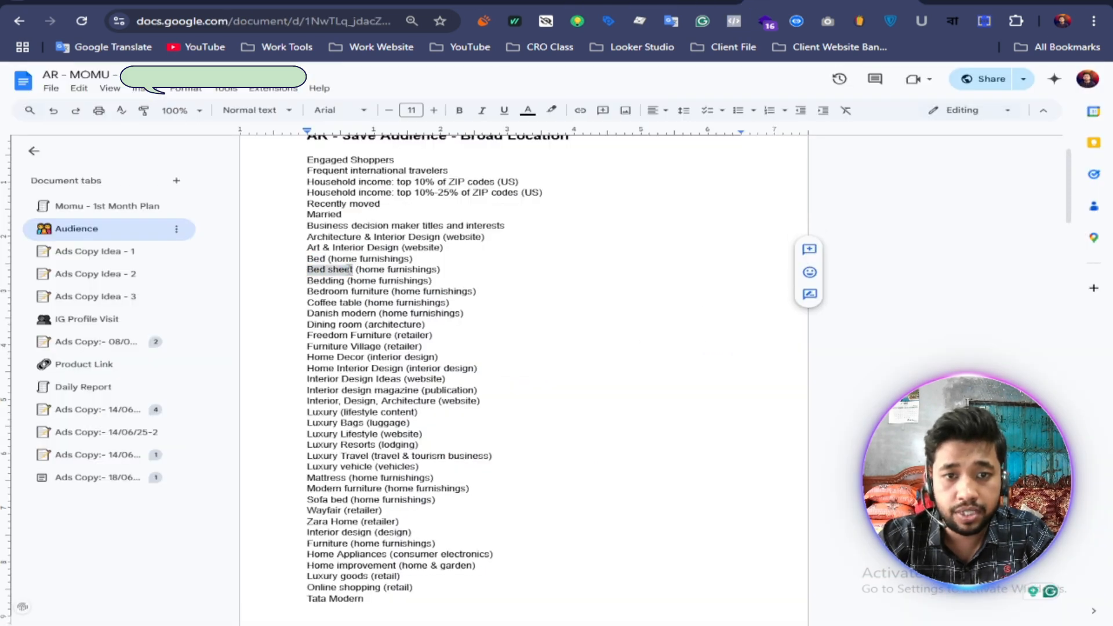
pyautogui.rightClick(365, 271)
pyautogui.click(385, 290)
pyautogui.click(644, 2)
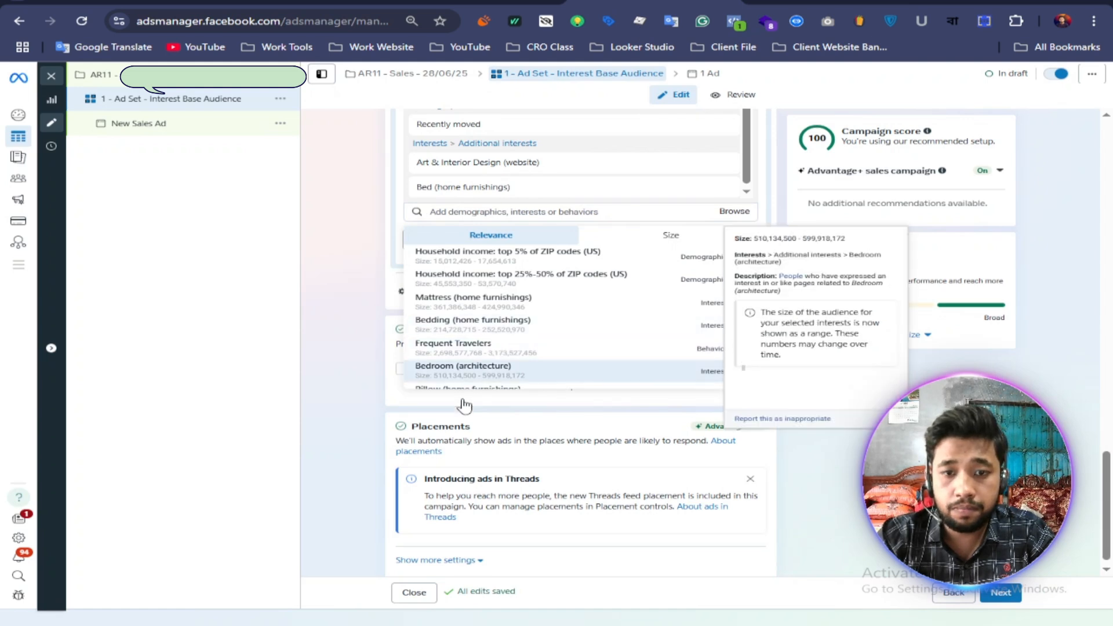
pyautogui.click(448, 210)
pyautogui.rightClick(454, 210)
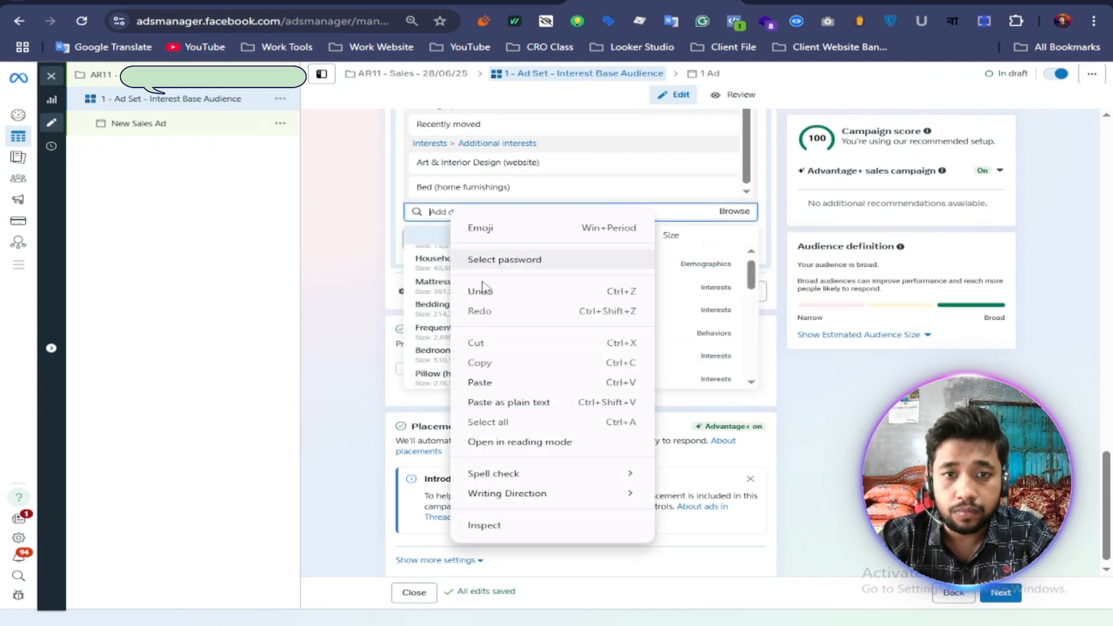
pyautogui.click(482, 381)
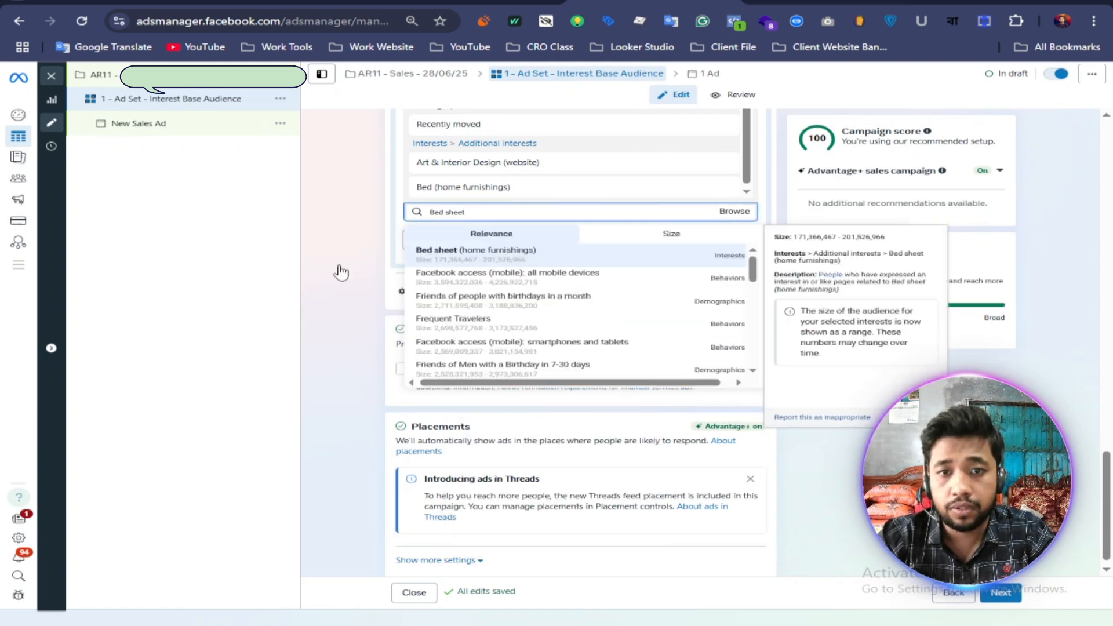
pyautogui.press('Return')
# Step: Copy "Bedding" from the Google Docs list and add the "Bedding (home furnishings)" interest to the Ads Manager detailed targeting
pyautogui.click(813, 2)
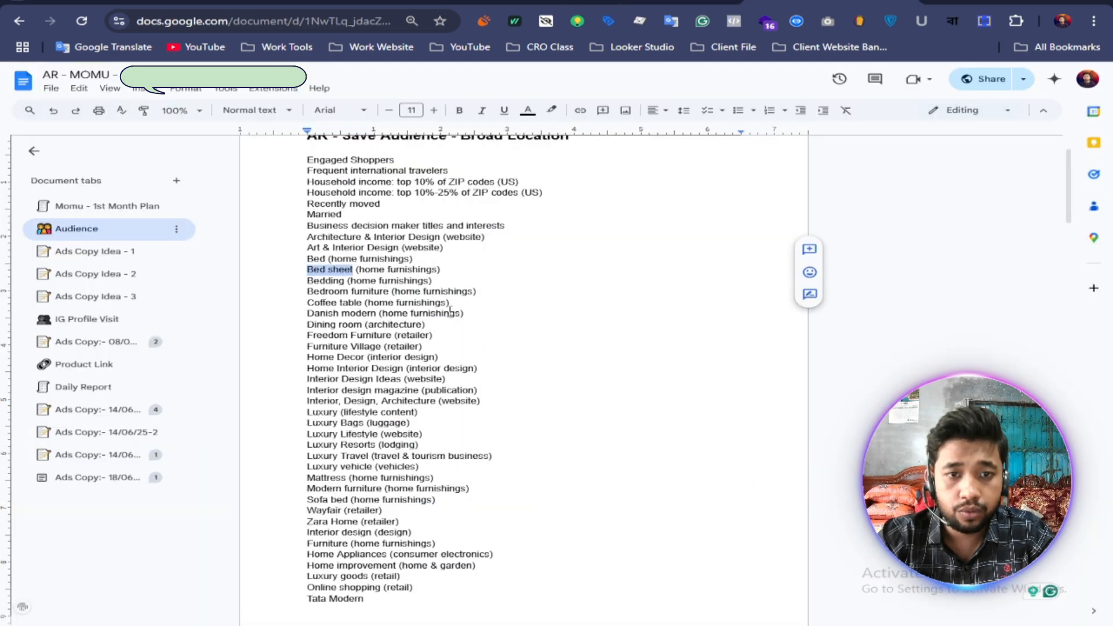
pyautogui.scroll(-2, 532, 324)
pyautogui.scroll(1, 534, 323)
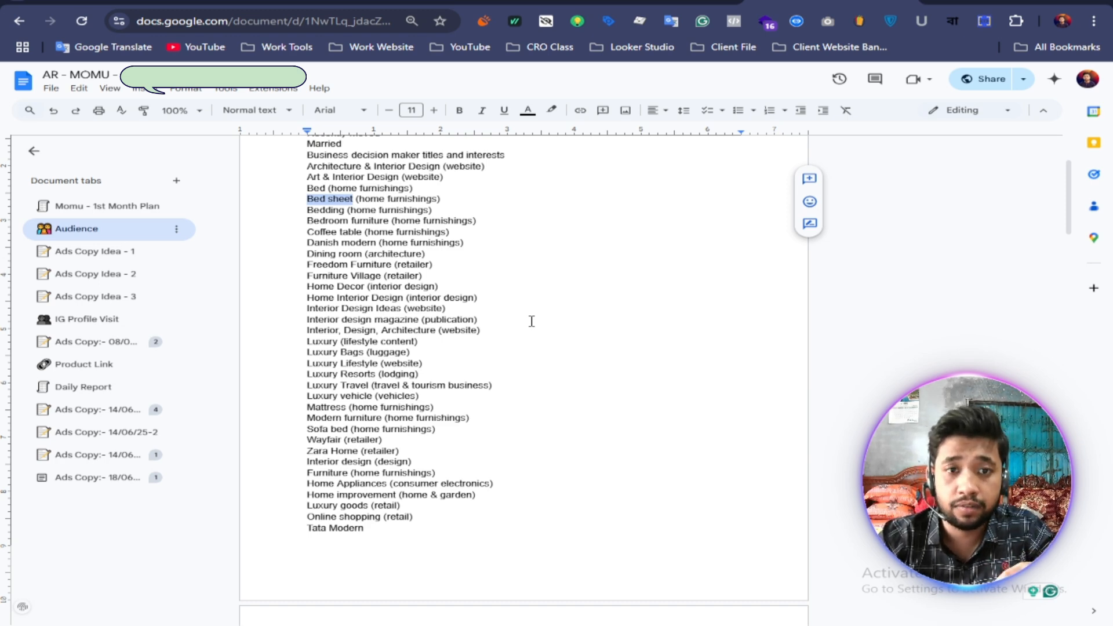
pyautogui.moveTo(305, 210); pyautogui.dragTo(338, 213)
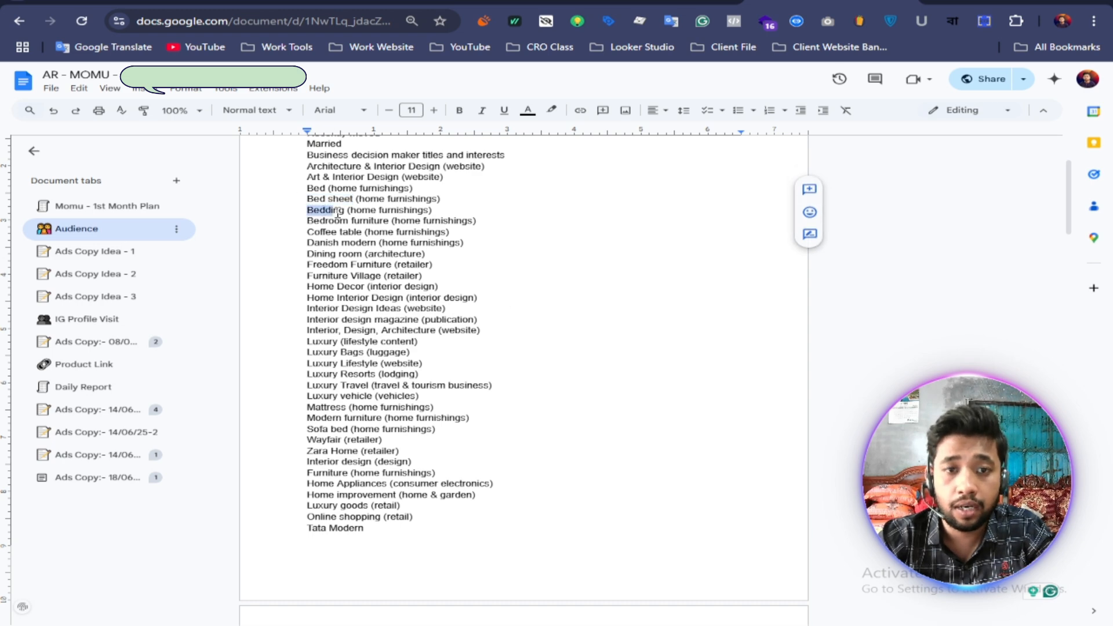
pyautogui.rightClick(338, 215)
pyautogui.click(344, 239)
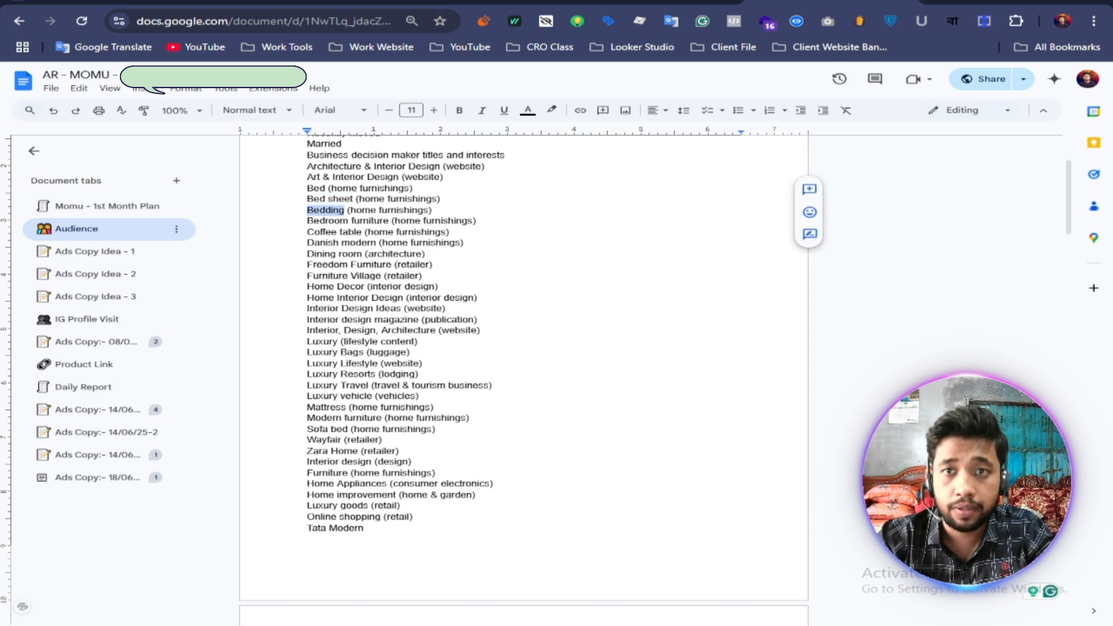
pyautogui.hotkey('ctrl', 'Tab')
pyautogui.rightClick(441, 210)
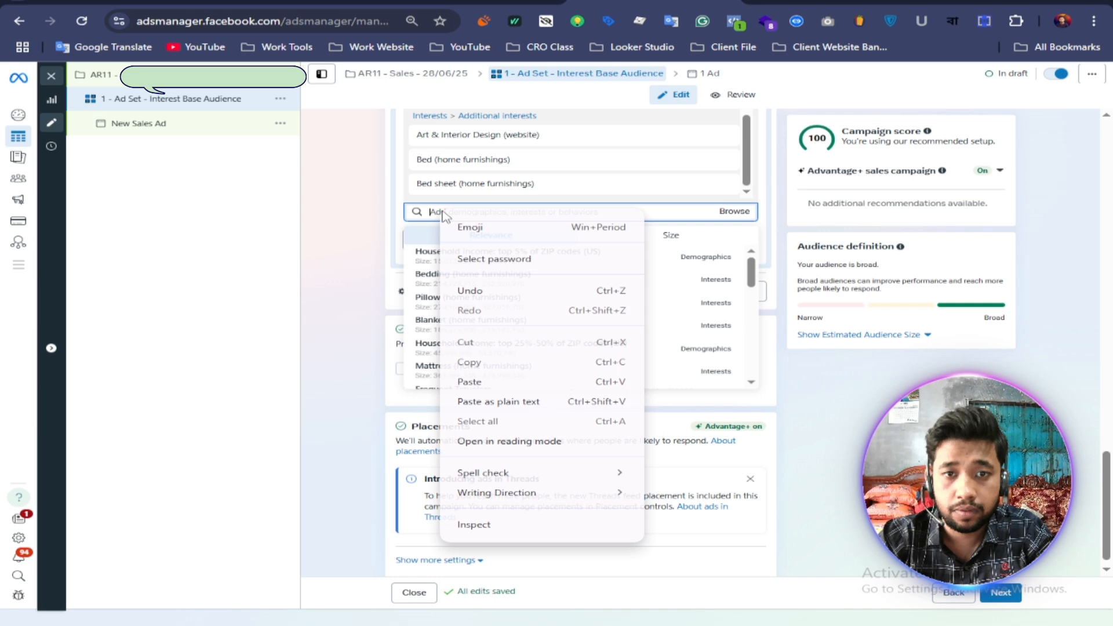
pyautogui.click(475, 381)
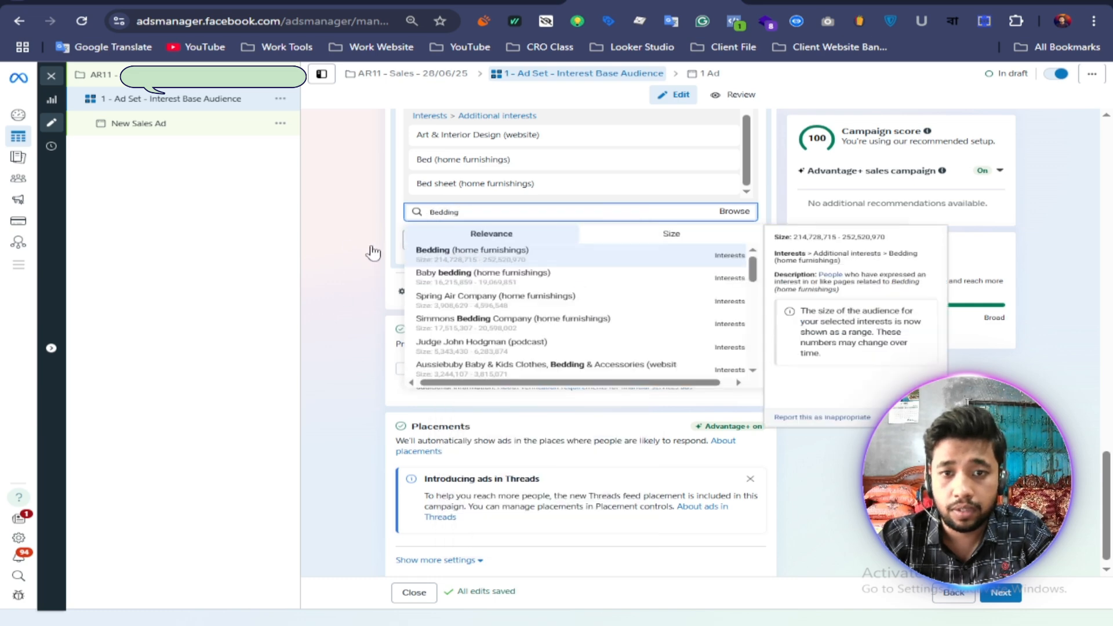
pyautogui.press('Return')
# Step: Copy "Home Decor" from the Google Docs list, search for it in the Ads Manager detailed targeting and add "Interior design (design)"
pyautogui.hotkey('ctrl', 'shift', 'Tab')
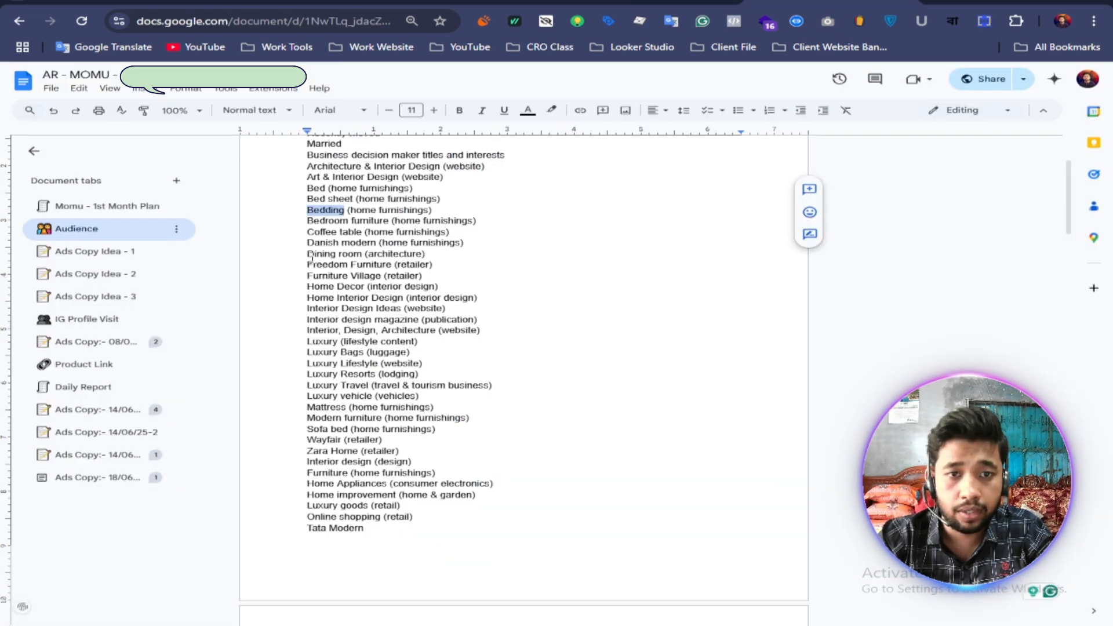
pyautogui.moveTo(304, 290); pyautogui.dragTo(365, 288)
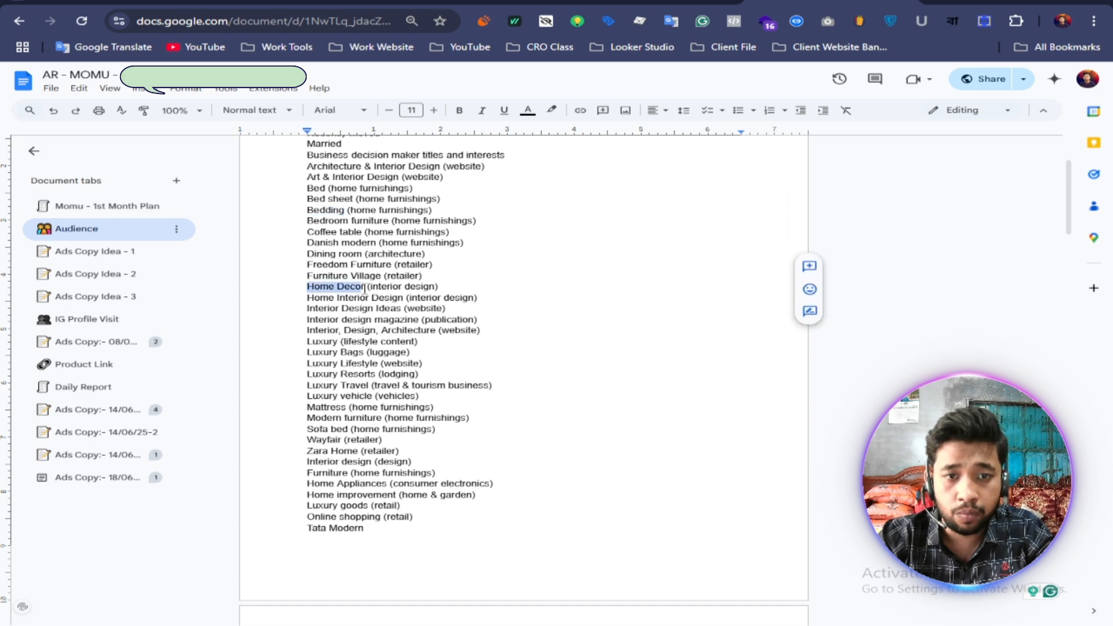
pyautogui.rightClick(345, 286)
pyautogui.click(377, 311)
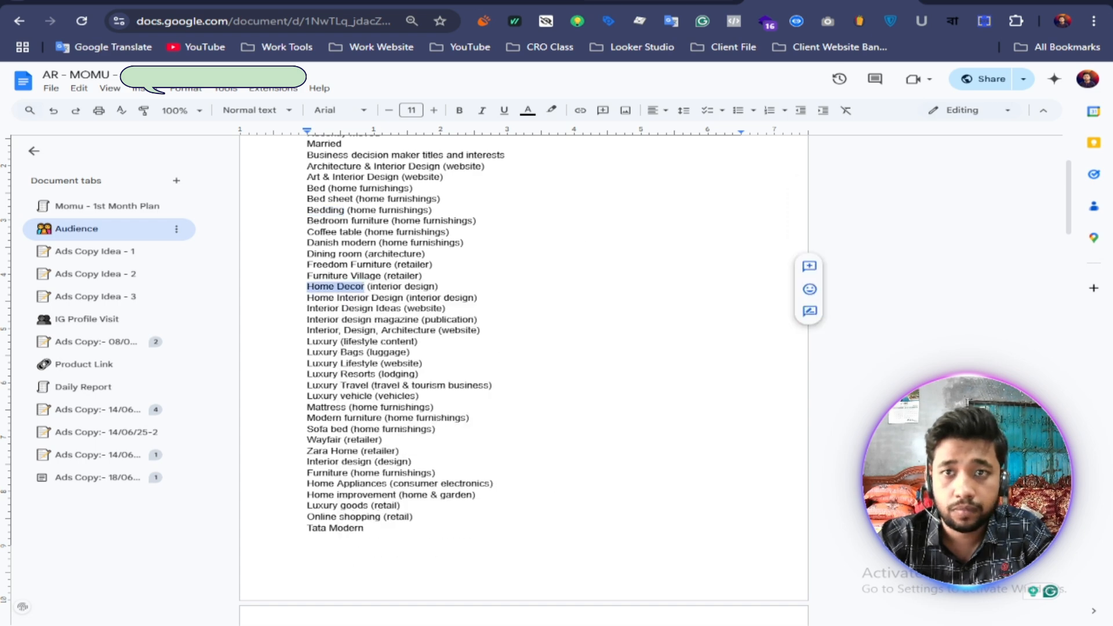
pyautogui.hotkey('ctrl', 'Tab')
pyautogui.rightClick(407, 212)
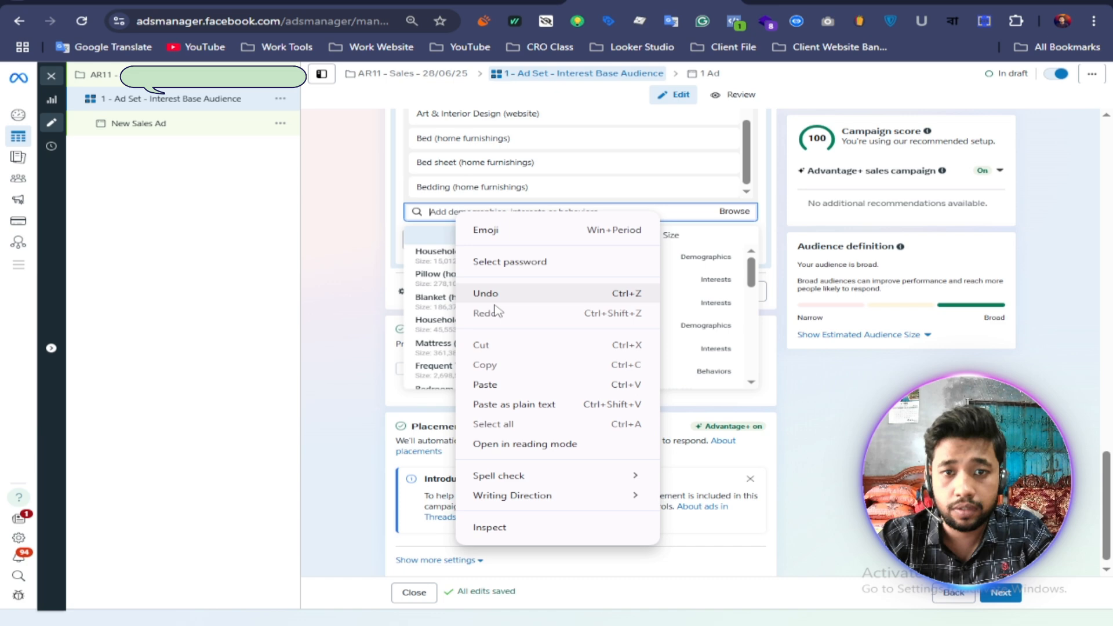
pyautogui.click(491, 382)
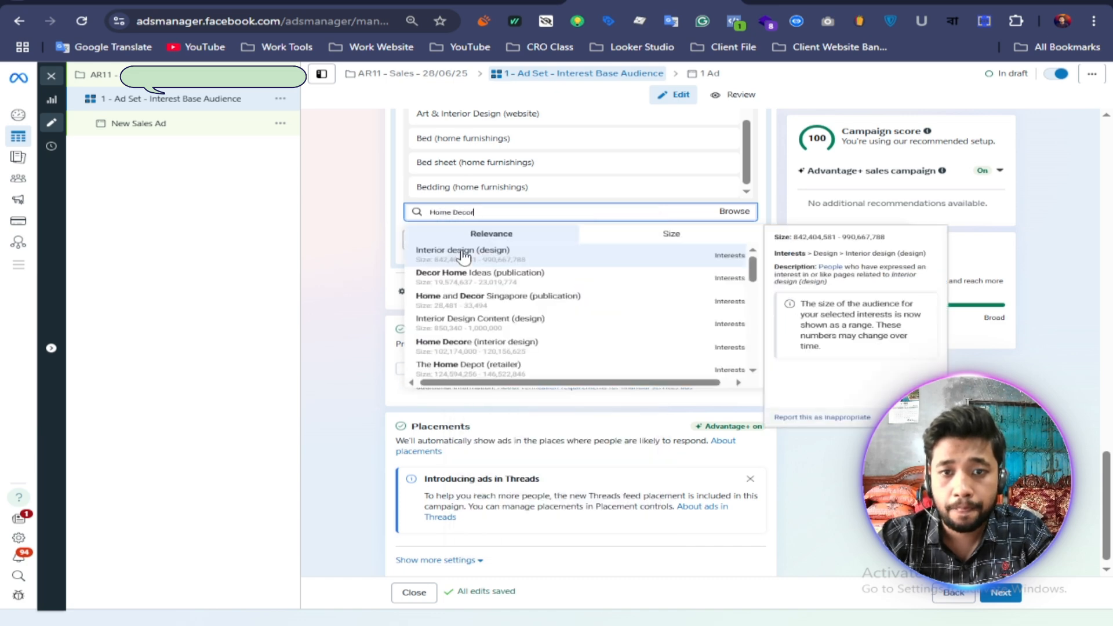
pyautogui.click(463, 253)
# Step: Copy "Home Interior Design" from the Google Docs list and add the "Home Interior Design (interior design)" interest to the Ads Manager detailed targeting
pyautogui.hotkey('ctrl', 'shift', 'Tab')
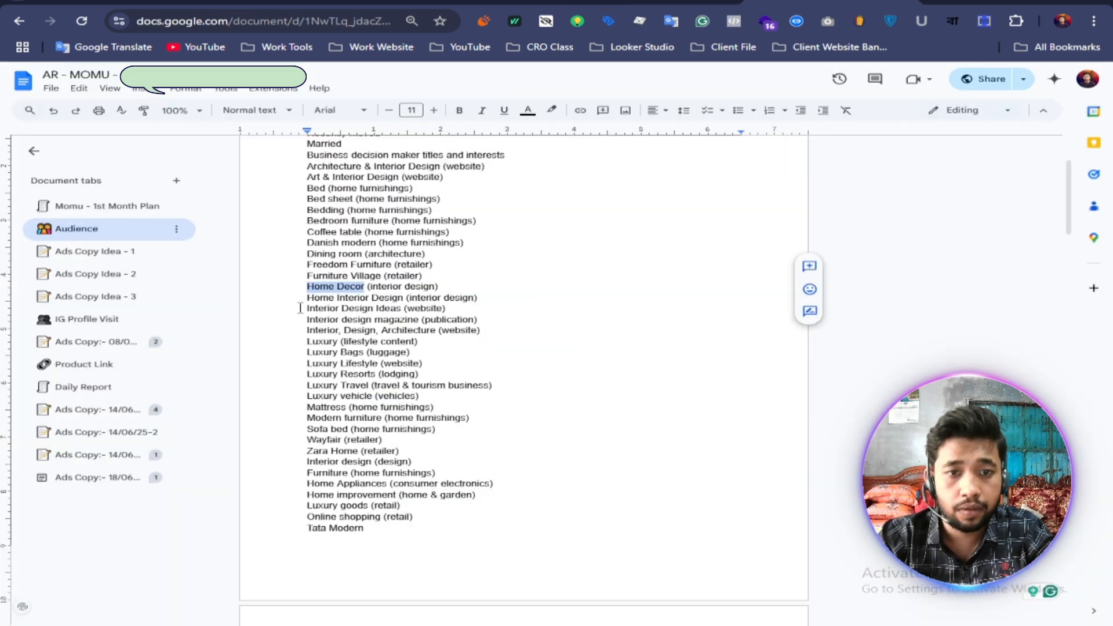
pyautogui.moveTo(306, 299); pyautogui.dragTo(384, 300)
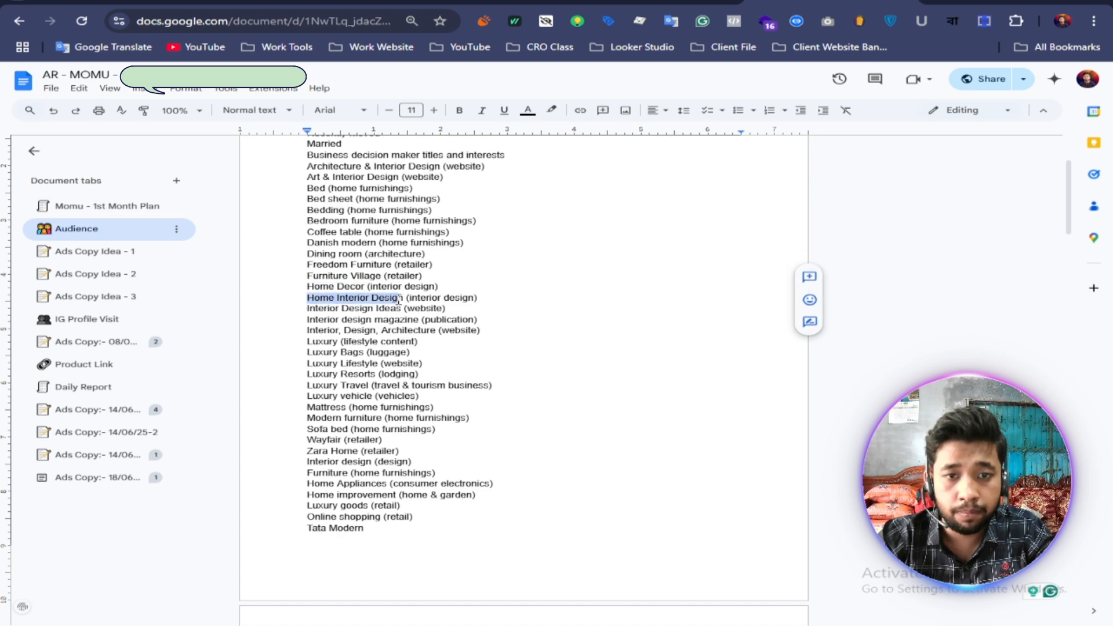
pyautogui.rightClick(384, 300)
pyautogui.click(428, 325)
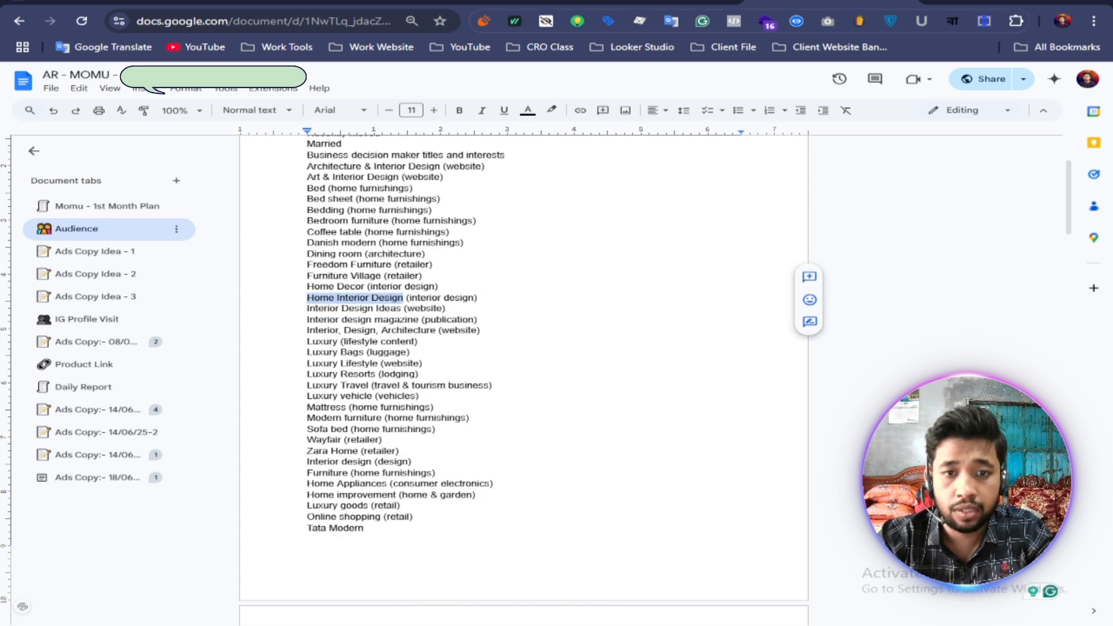
pyautogui.hotkey('ctrl', 'Tab')
pyautogui.click(448, 212)
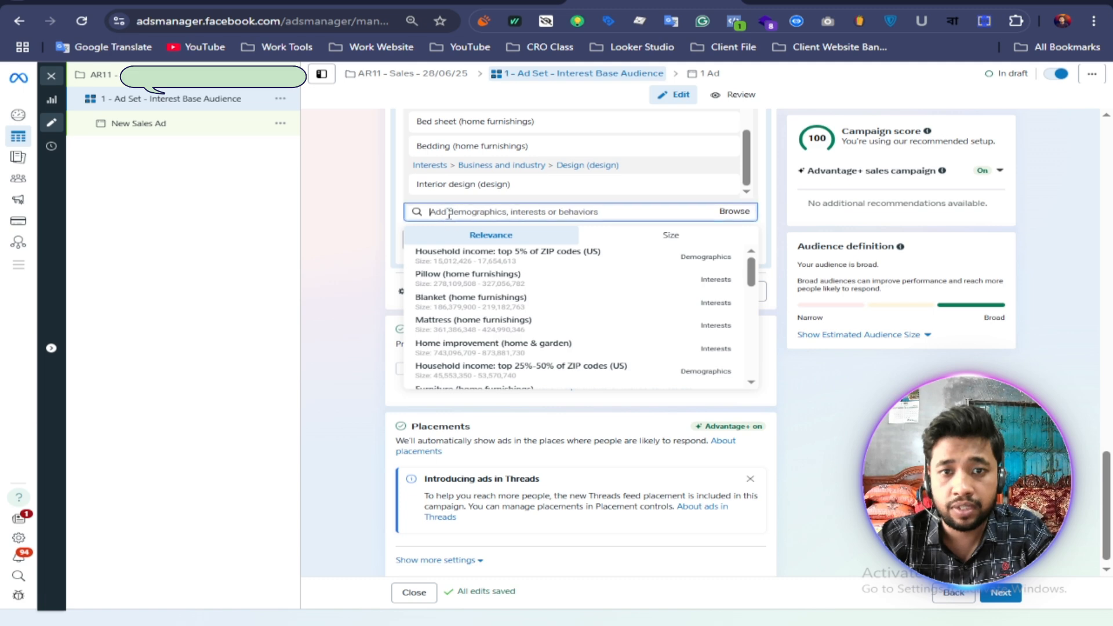
pyautogui.rightClick(447, 219)
pyautogui.click(476, 387)
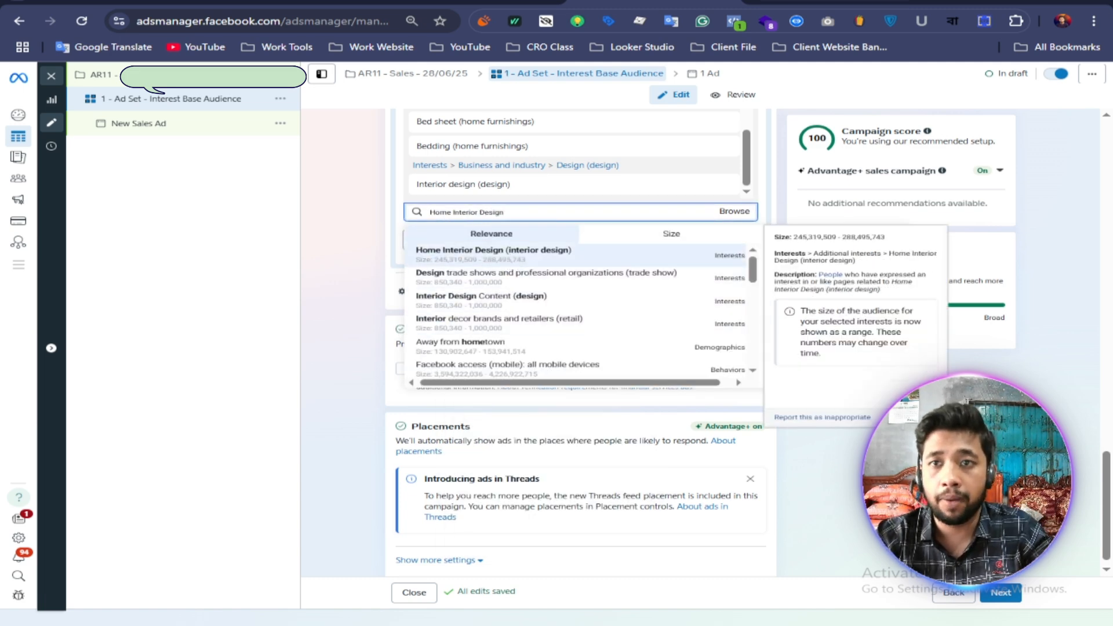
# Step: Copy the "Luxury (lifestyle content)" line from the Google Docs list, search for "Luxury" in Ads Manager and add the "Luxury (lifestyle content)" interest
pyautogui.hotkey('ctrl', 'Tab')
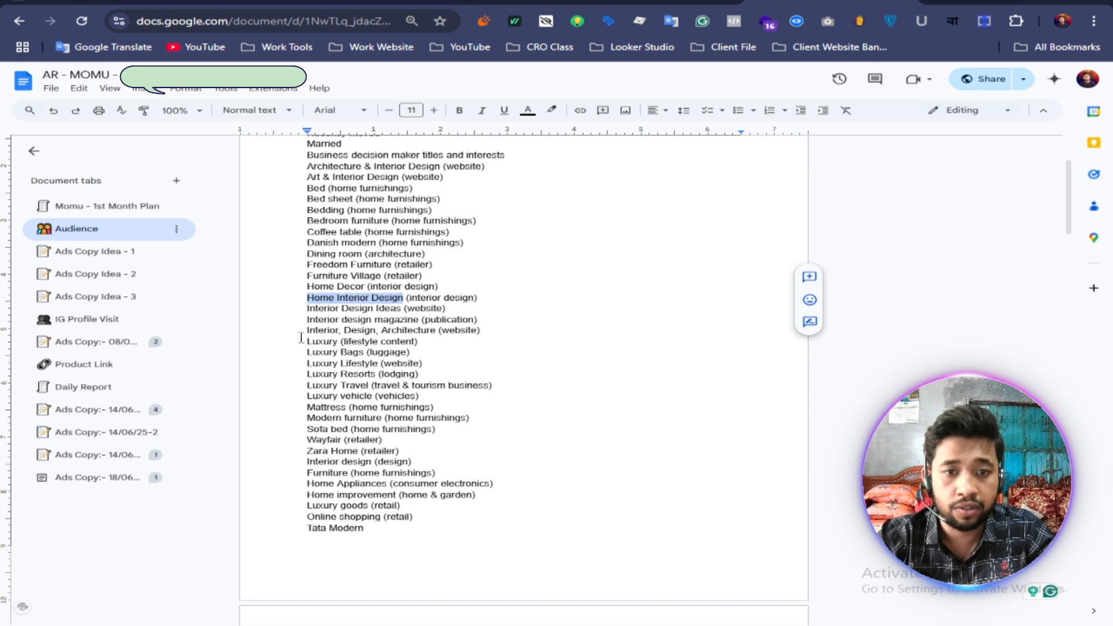
pyautogui.moveTo(301, 335); pyautogui.dragTo(427, 346)
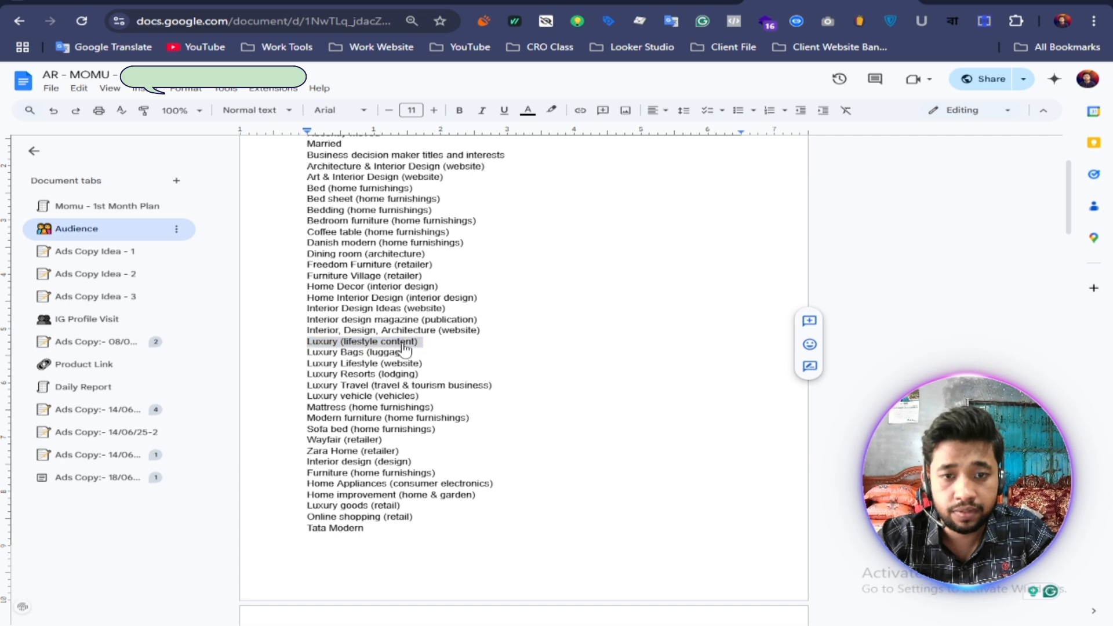
pyautogui.rightClick(405, 347)
pyautogui.click(445, 356)
pyautogui.hotkey('ctrl', 'Tab')
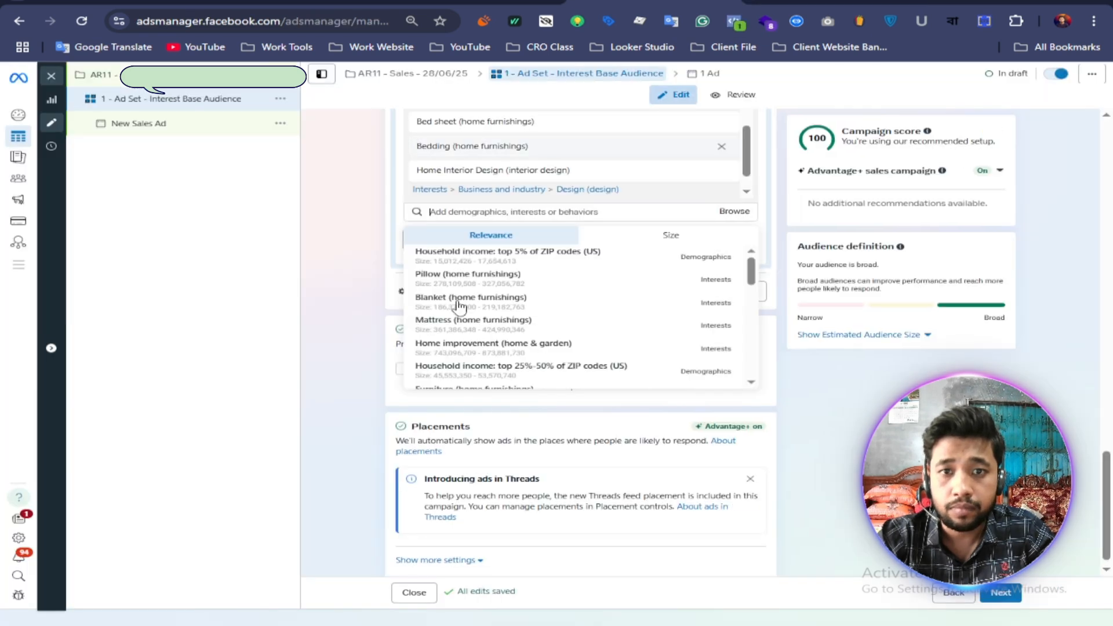
pyautogui.rightClick(446, 214)
pyautogui.click(490, 380)
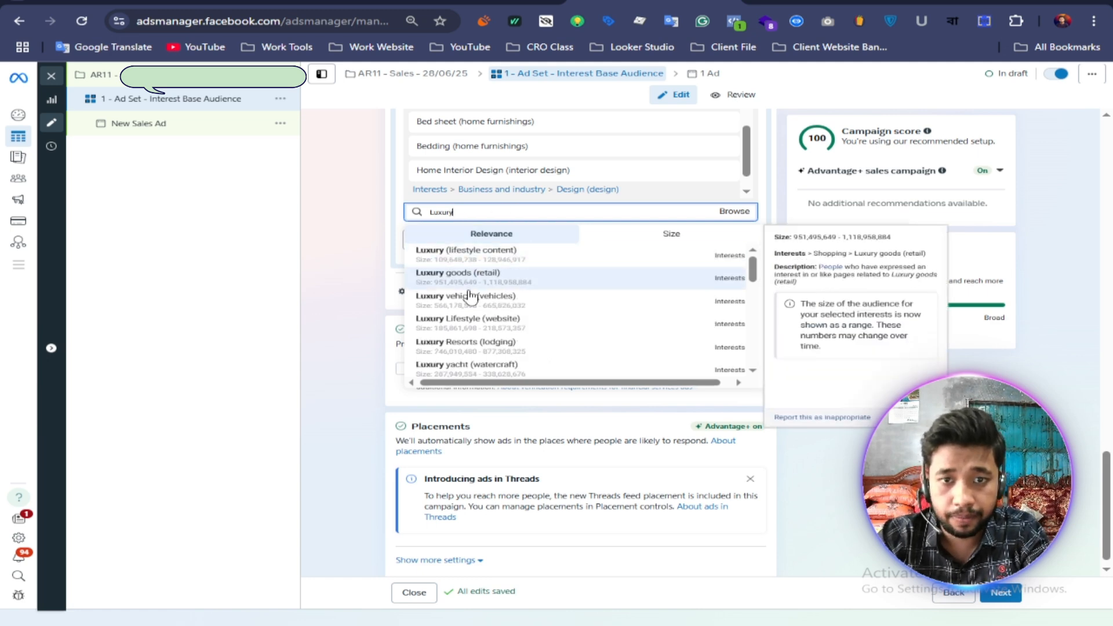
pyautogui.click(481, 262)
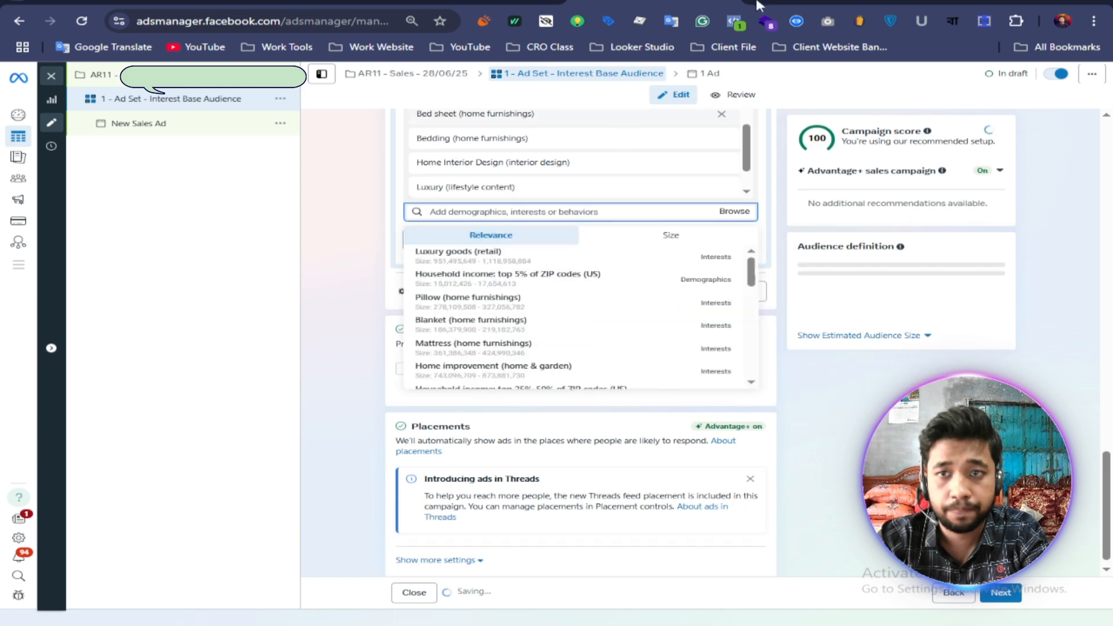
# Step: Copy "Zara Home" from the Google Docs list and add the "Zara Home (retailer)" interest to the Ads Manager detailed targeting
pyautogui.hotkey('alt', 'Tab')
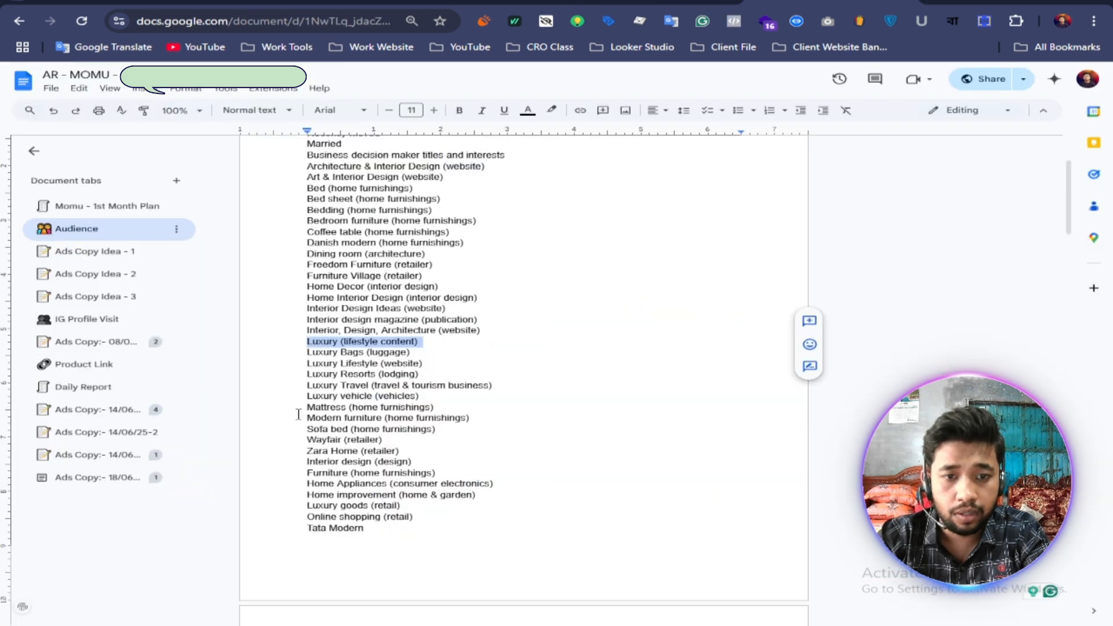
pyautogui.moveTo(408, 546); pyautogui.dragTo(310, 172)
pyautogui.click(378, 265)
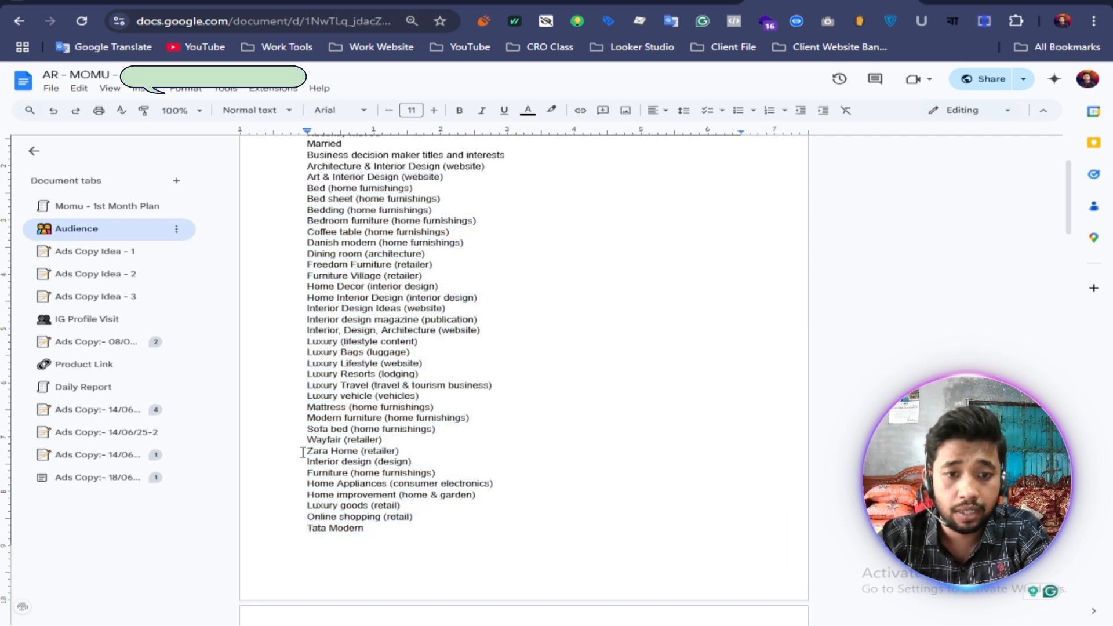
pyautogui.moveTo(308, 451); pyautogui.dragTo(349, 453)
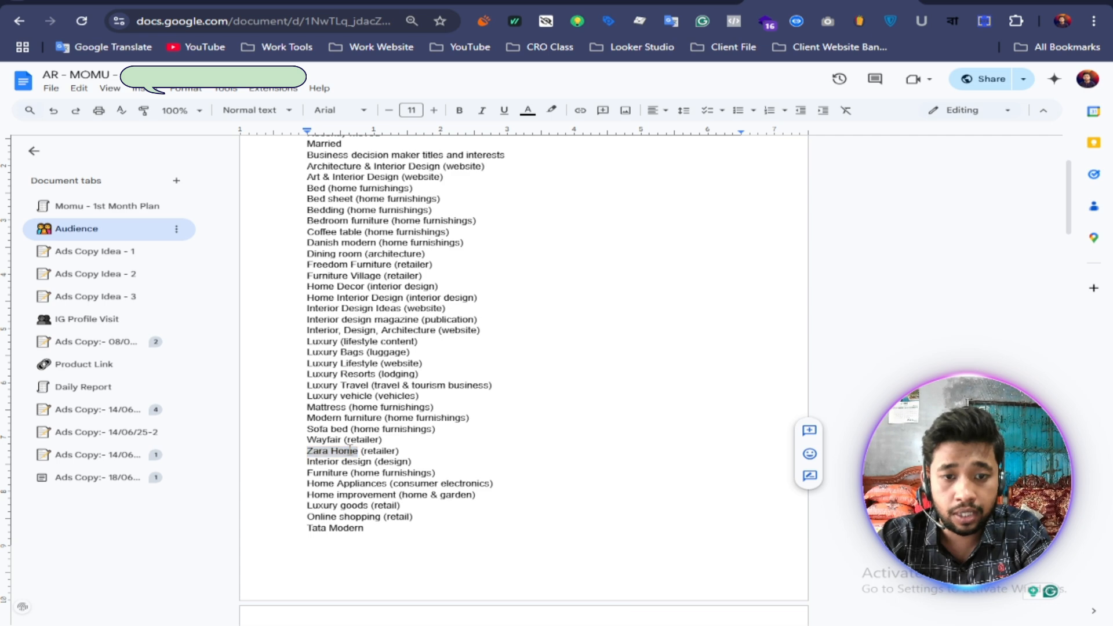
pyautogui.rightClick(350, 449)
pyautogui.click(385, 179)
pyautogui.hotkey('ctrl', 'Tab')
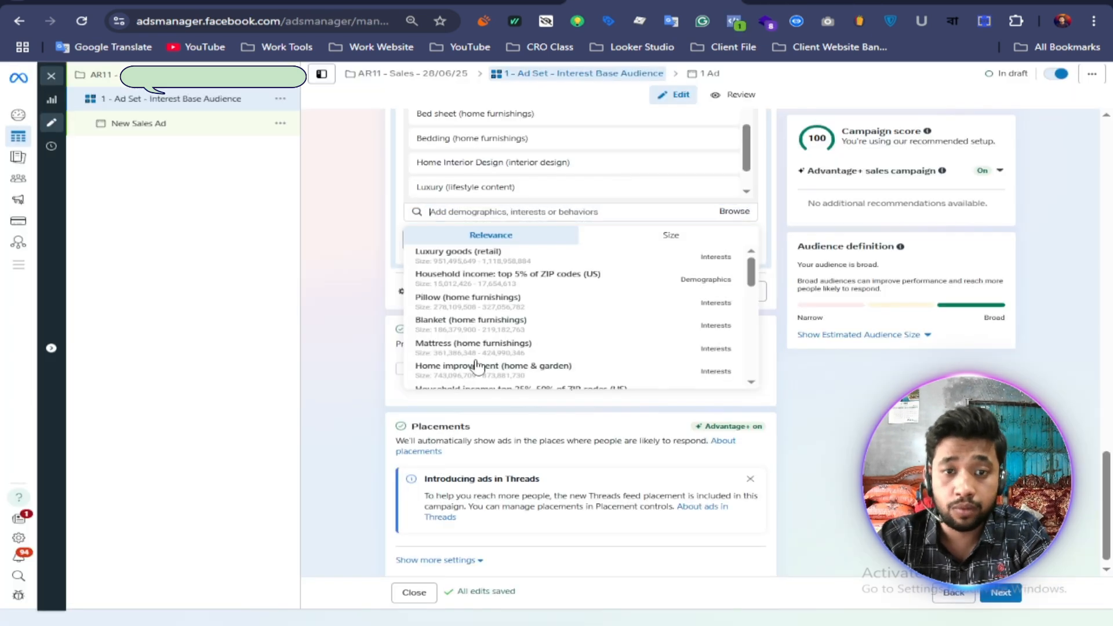
pyautogui.rightClick(450, 212)
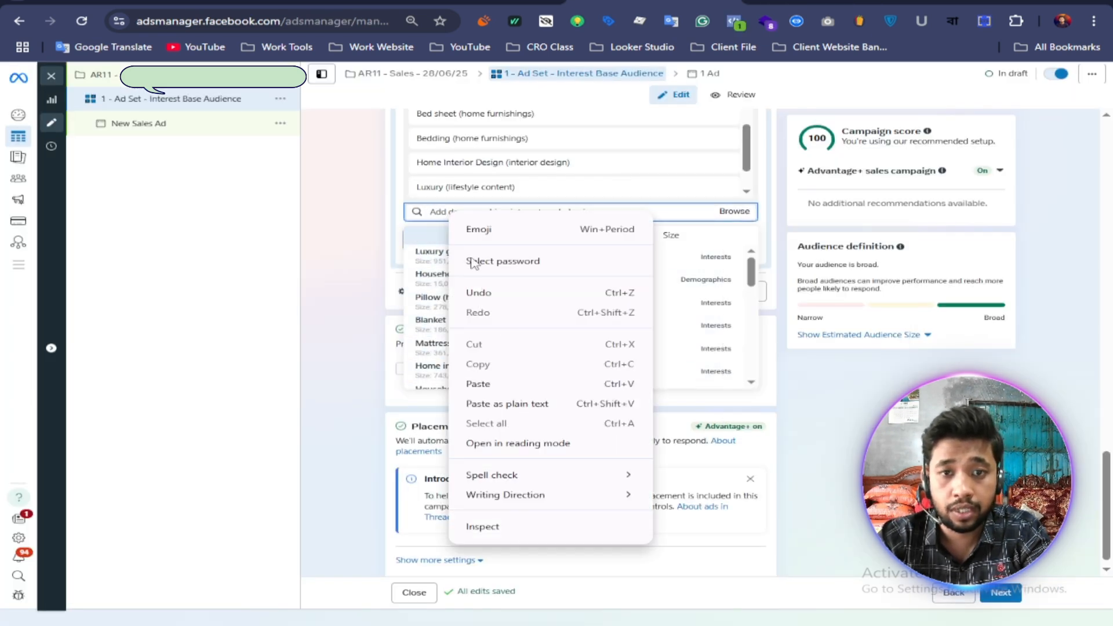
pyautogui.click(479, 384)
pyautogui.click(462, 262)
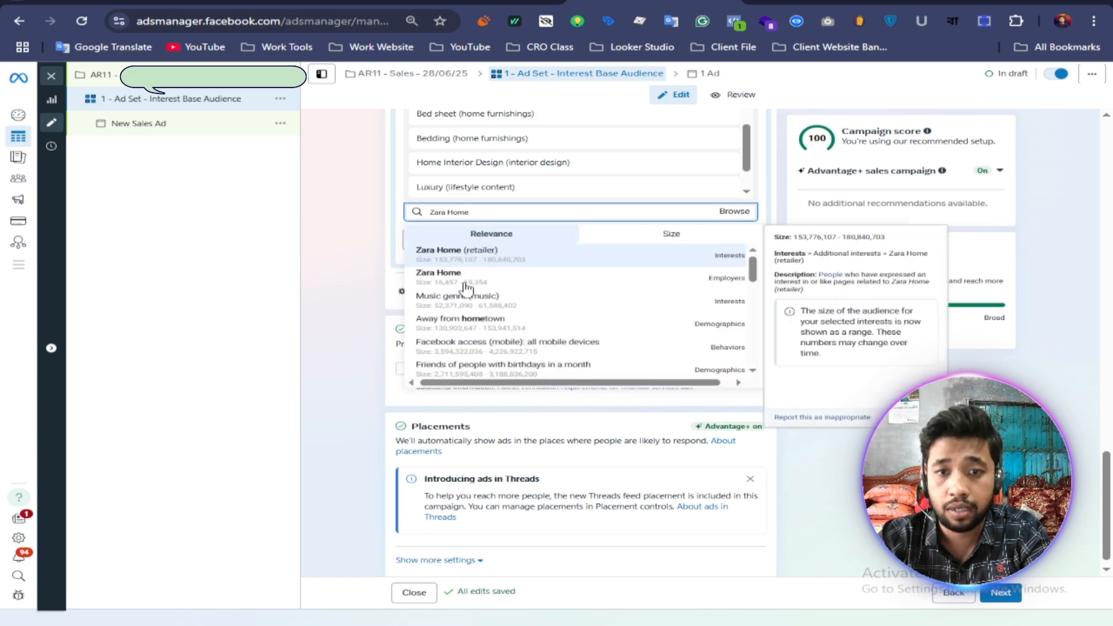
# Step: Narrow the detailed targeting in Ads Manager so people must also match "Online shopping (retail)" or the "Engaged Shoppers" purchase behavior
pyautogui.click(759, 3)
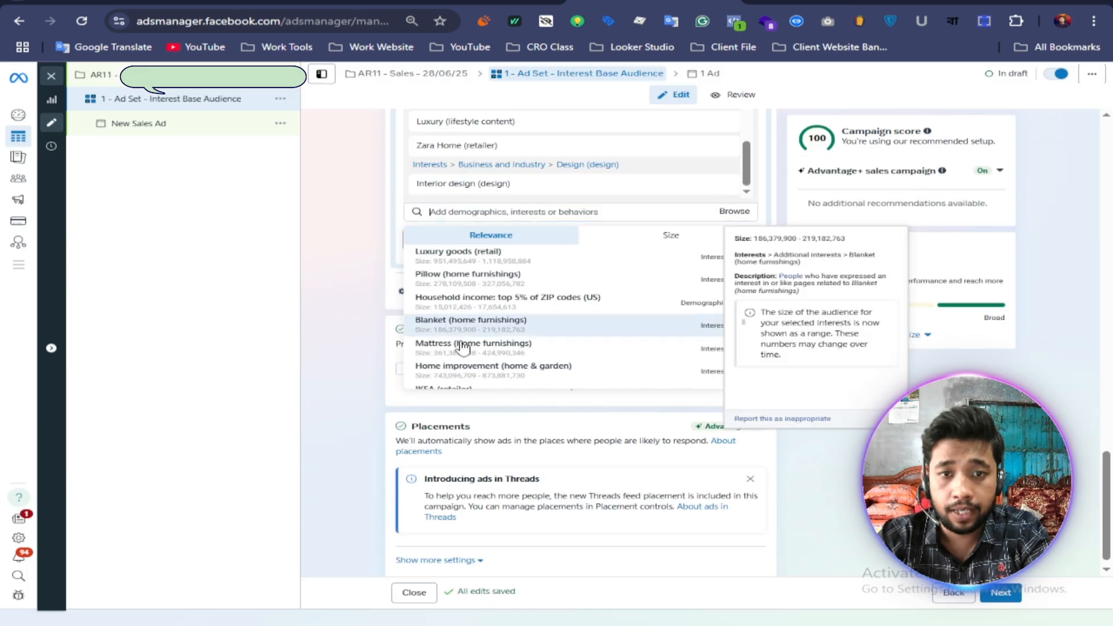
pyautogui.click(460, 347)
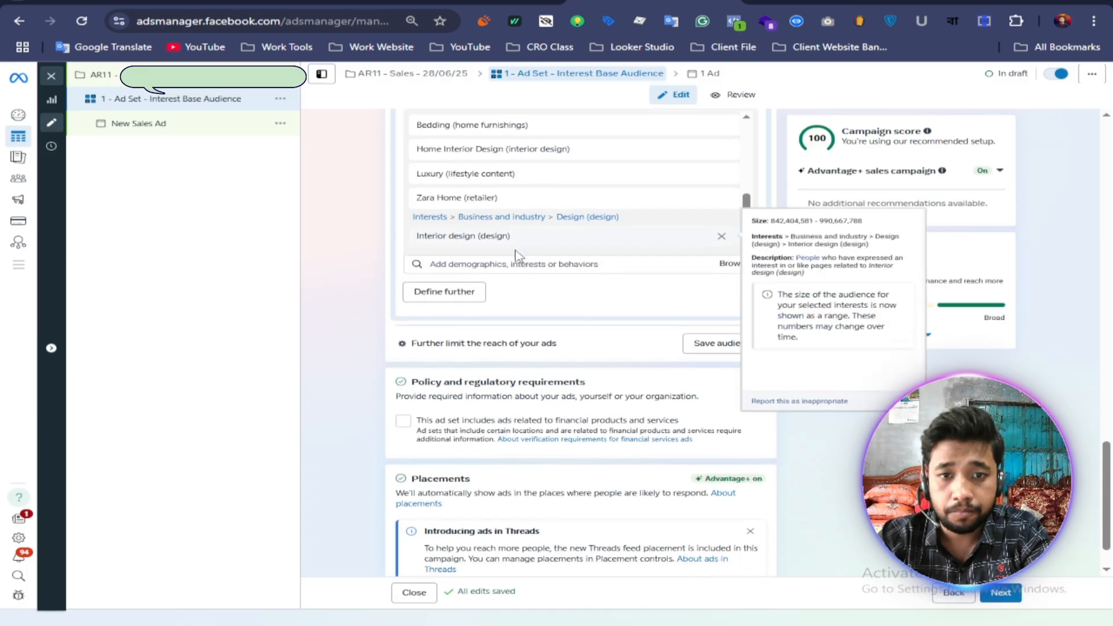
pyautogui.click(441, 244)
pyautogui.click(439, 247)
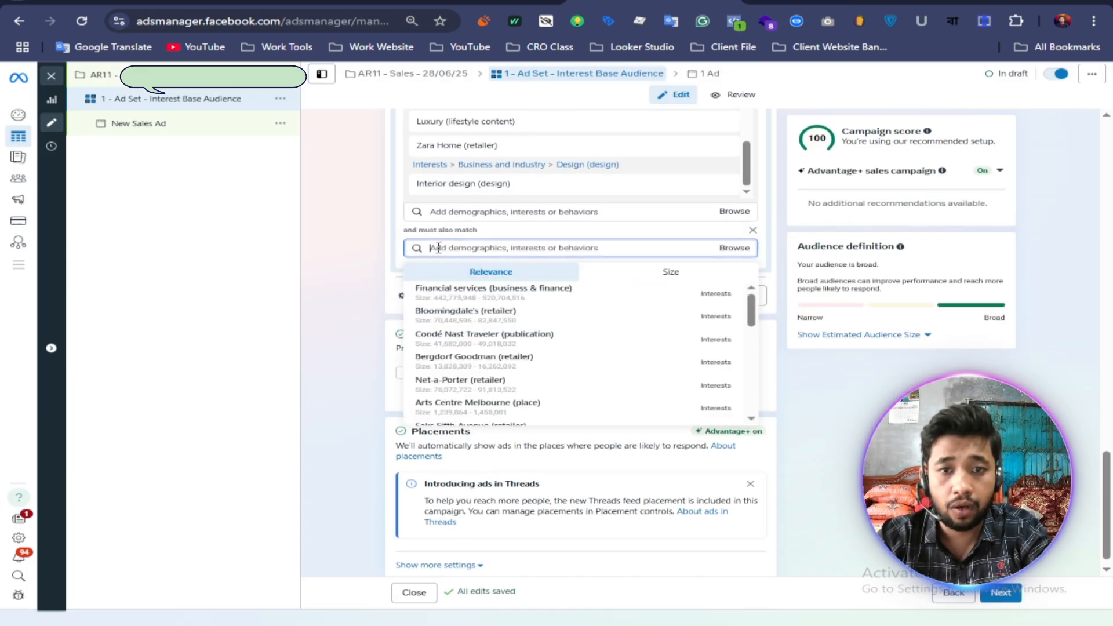
pyautogui.write('on')
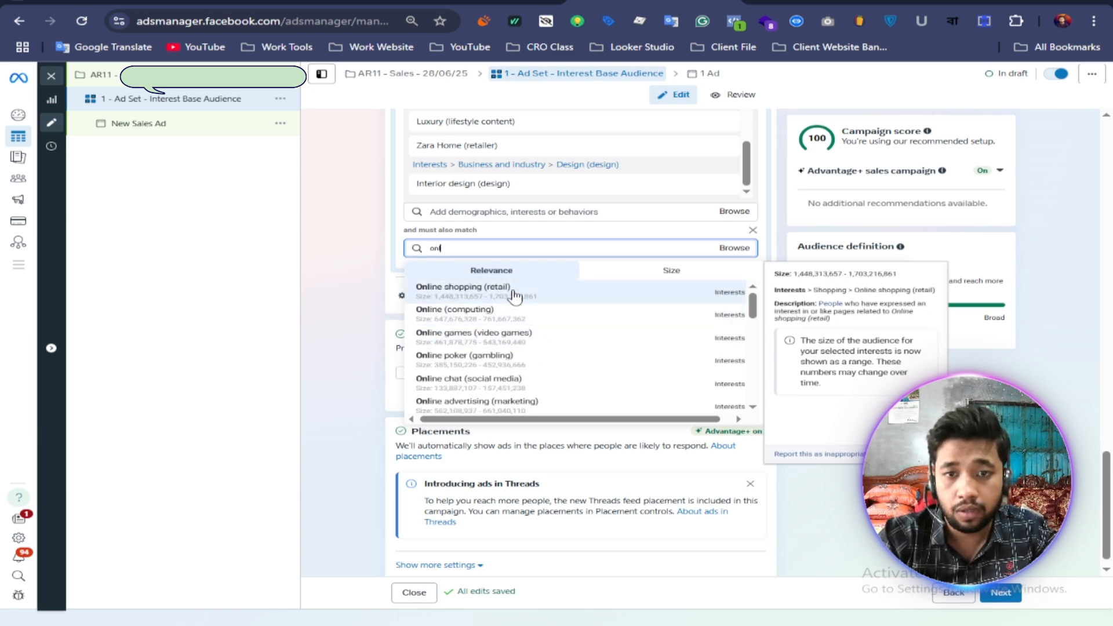
pyautogui.click(533, 301)
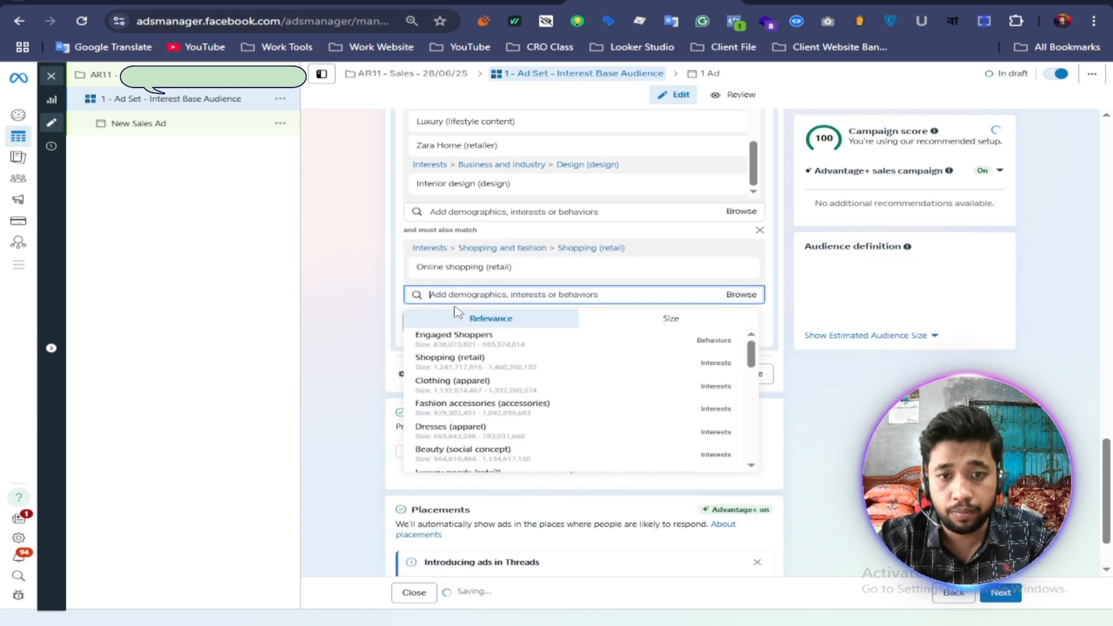
pyautogui.click(438, 342)
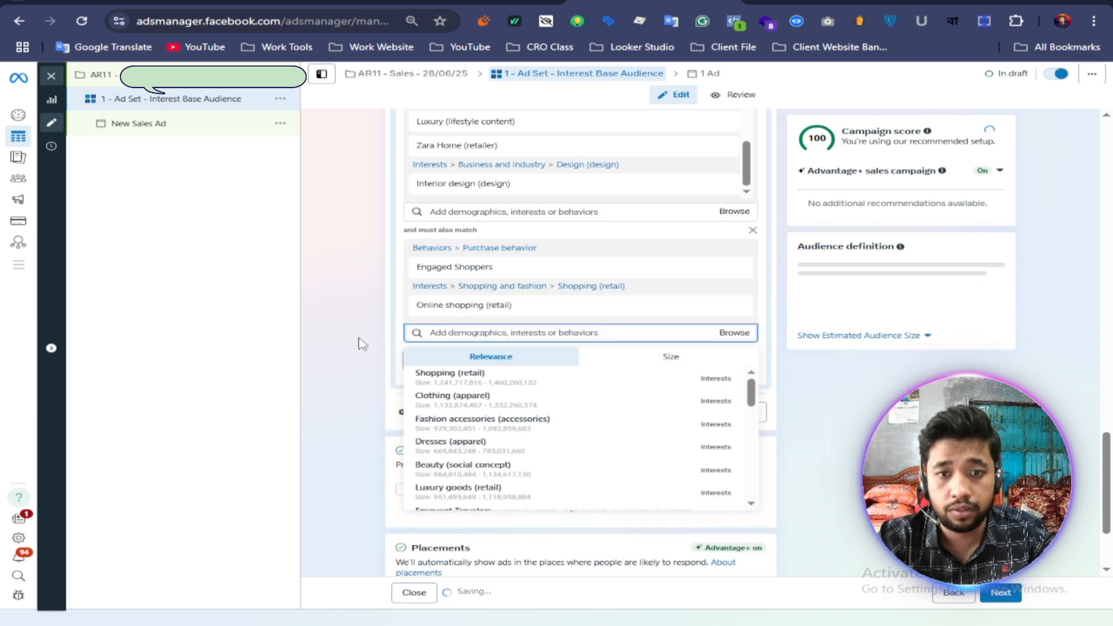
pyautogui.click(360, 342)
# Step: Dismiss the Threads notice under Placements, show the additional placement settings and open the Platforms setting for editing
pyautogui.scroll(2, 367, 341)
pyautogui.scroll(2, 367, 341)
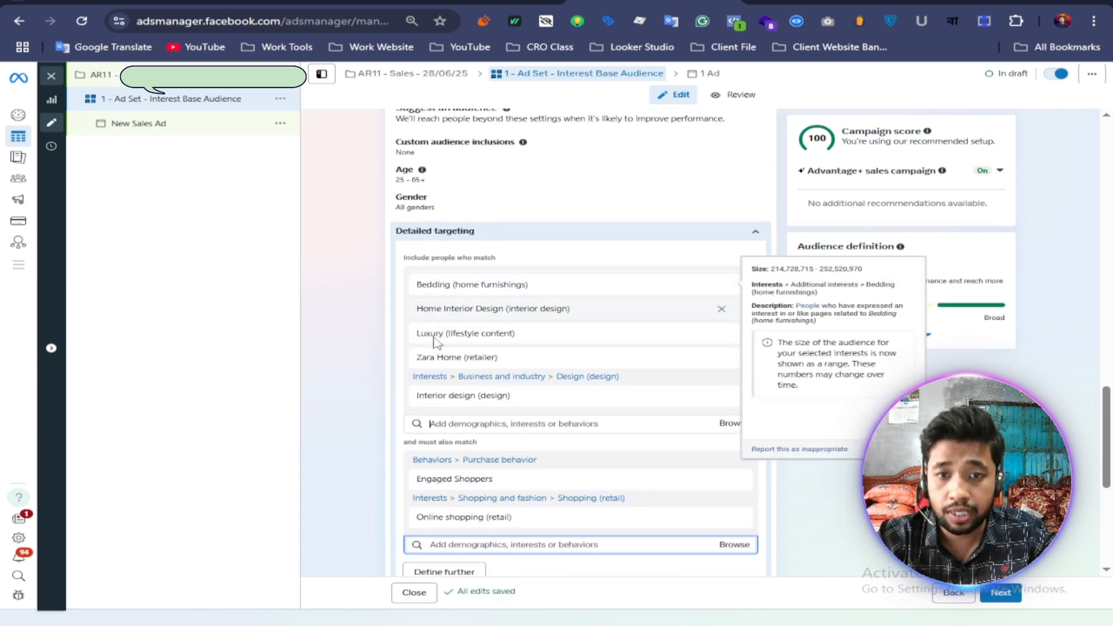
pyautogui.moveTo(490, 359)
pyautogui.scroll(-1, 496, 432)
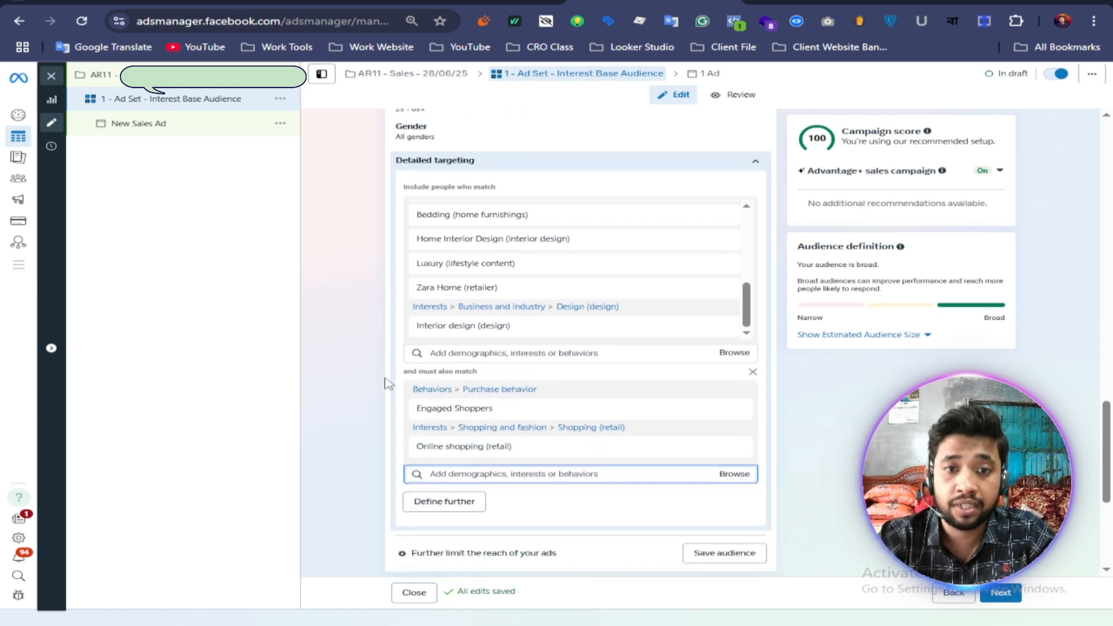
pyautogui.scroll(-5, 355, 367)
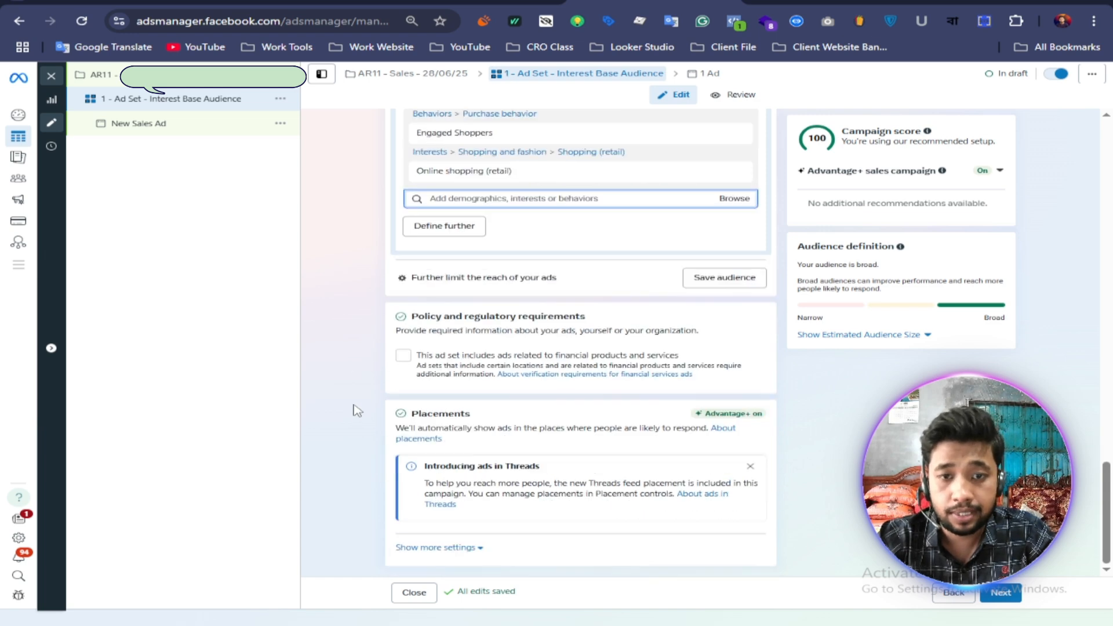
pyautogui.click(751, 467)
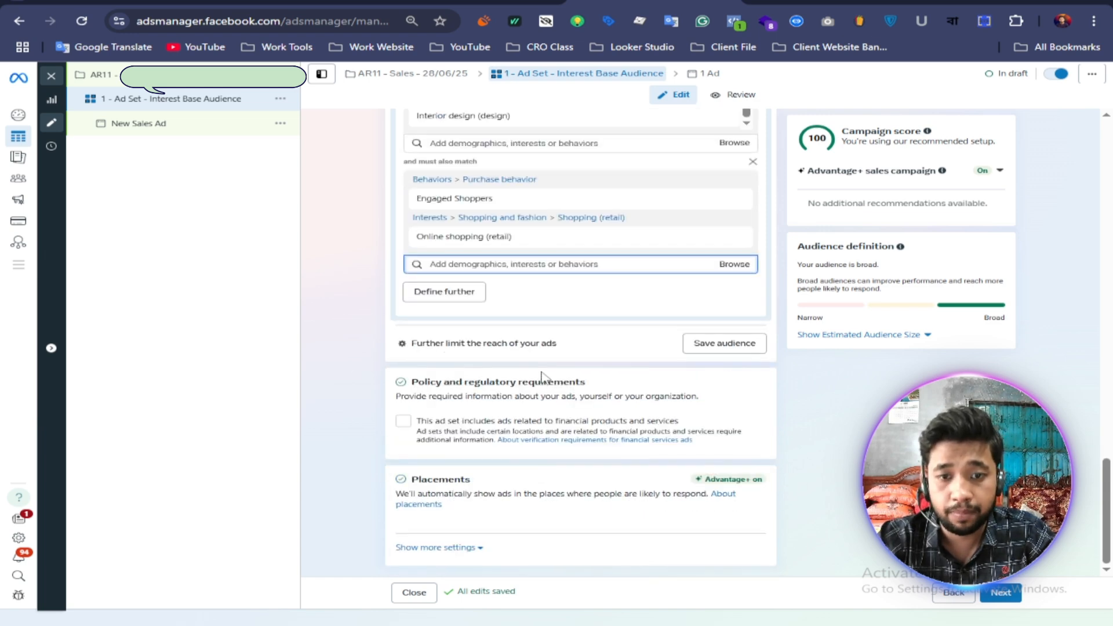
pyautogui.click(430, 548)
pyautogui.scroll(-3, 447, 458)
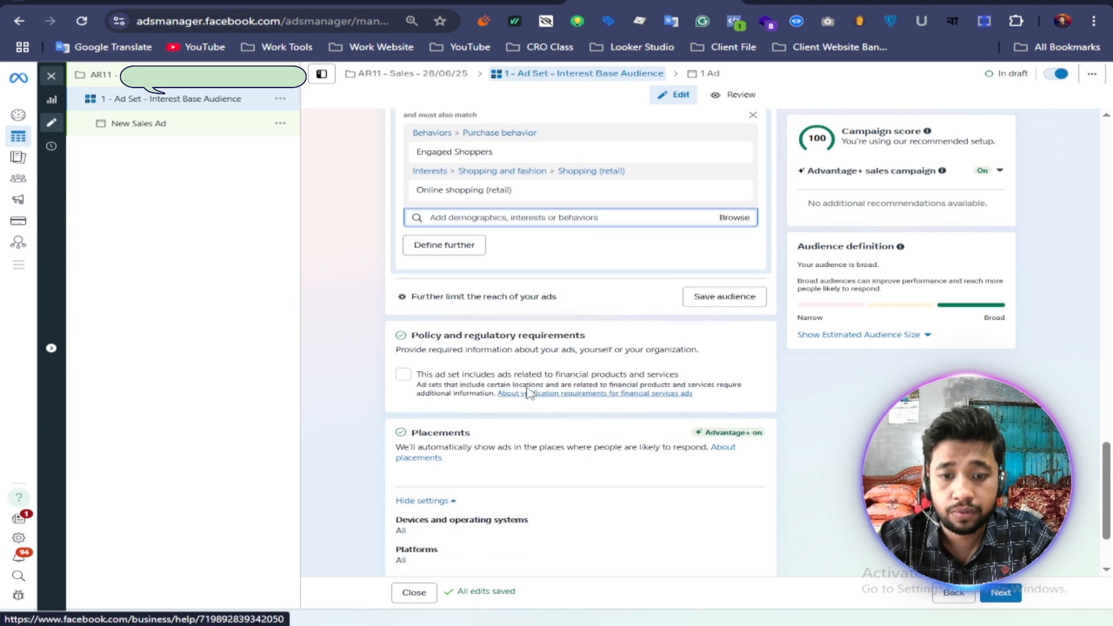
pyautogui.click(747, 446)
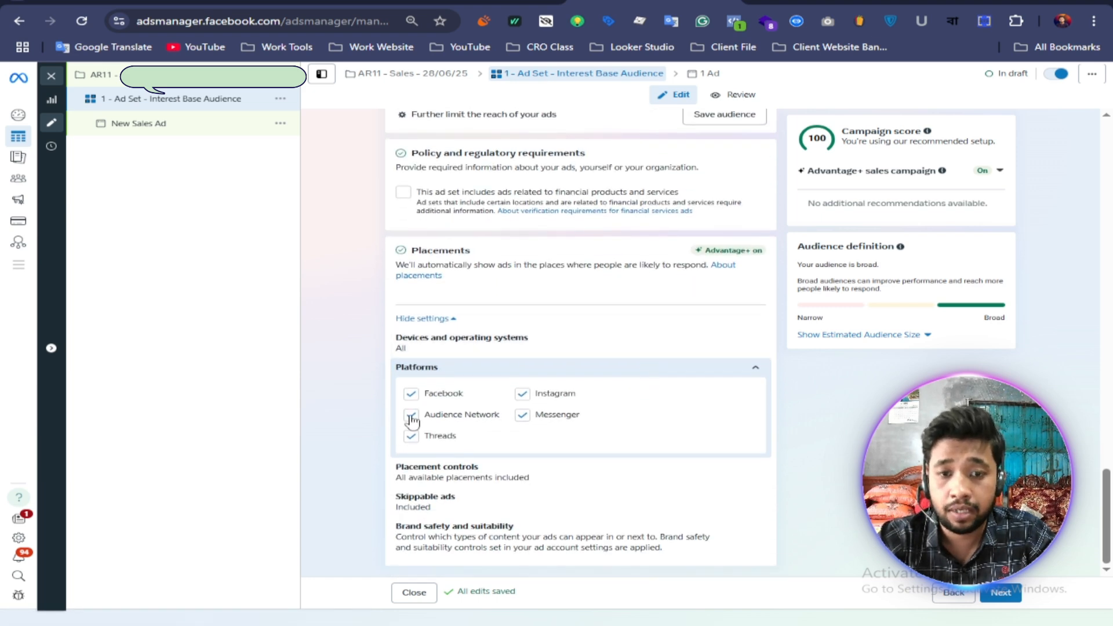
# Step: Exclude Audience Network, Threads and Messenger from the ad set's platforms, keeping only Facebook and Instagram
pyautogui.click(411, 415)
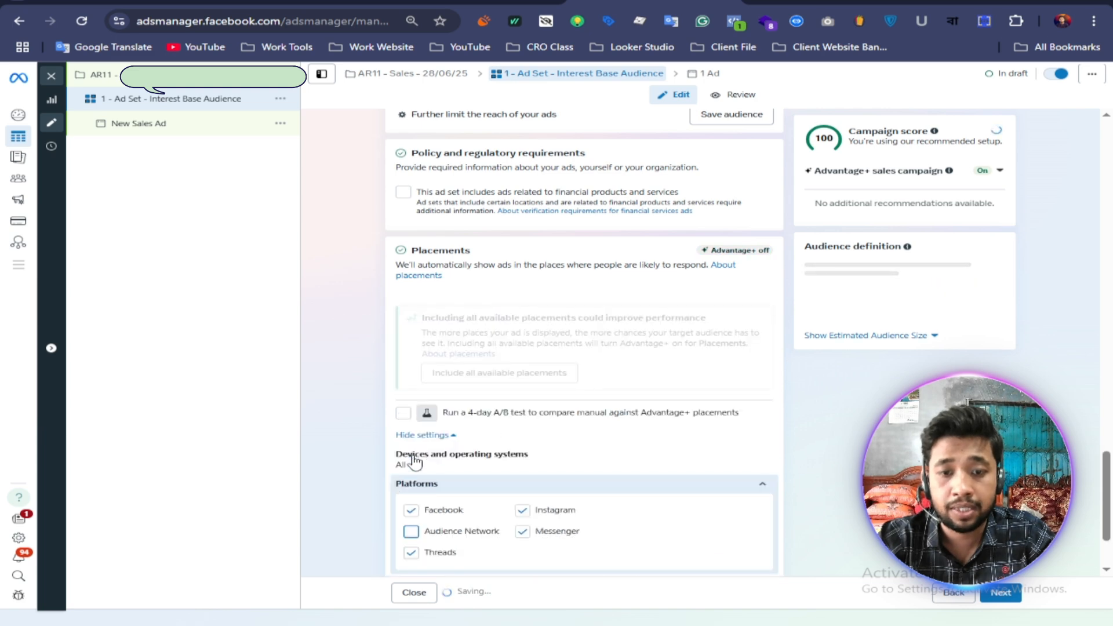
pyautogui.click(416, 458)
pyautogui.scroll(-2, 522, 456)
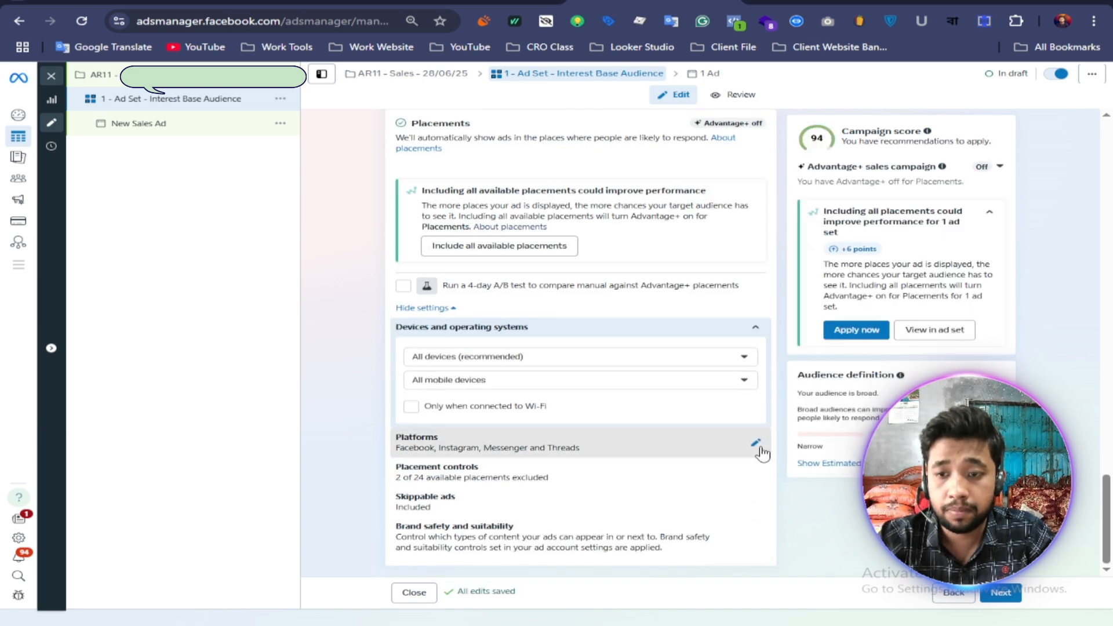
pyautogui.click(760, 451)
pyautogui.click(411, 437)
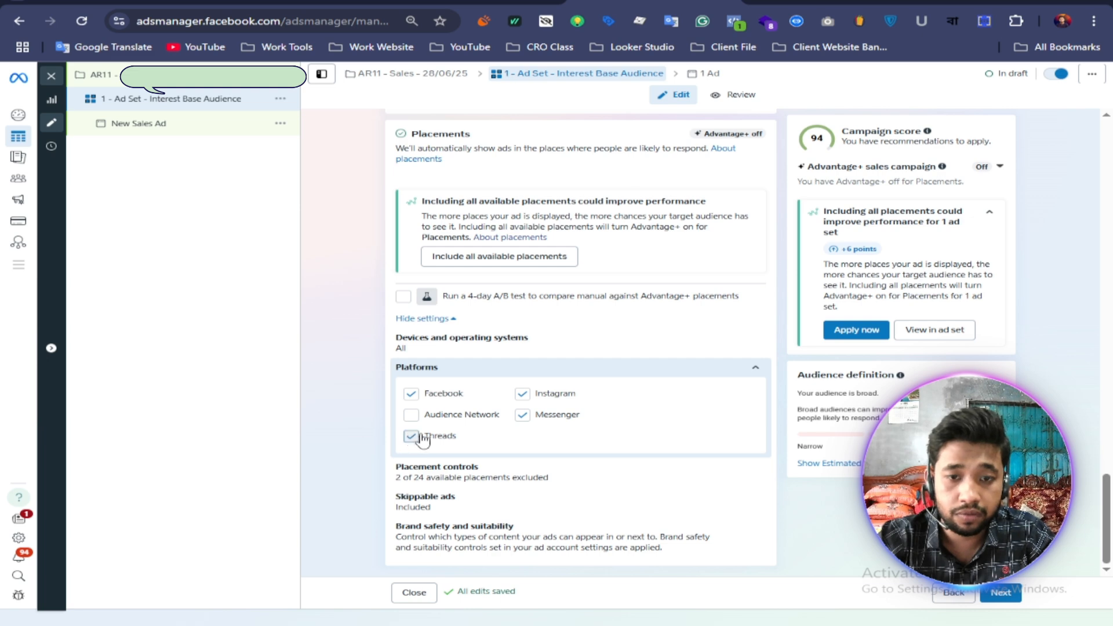
pyautogui.click(523, 418)
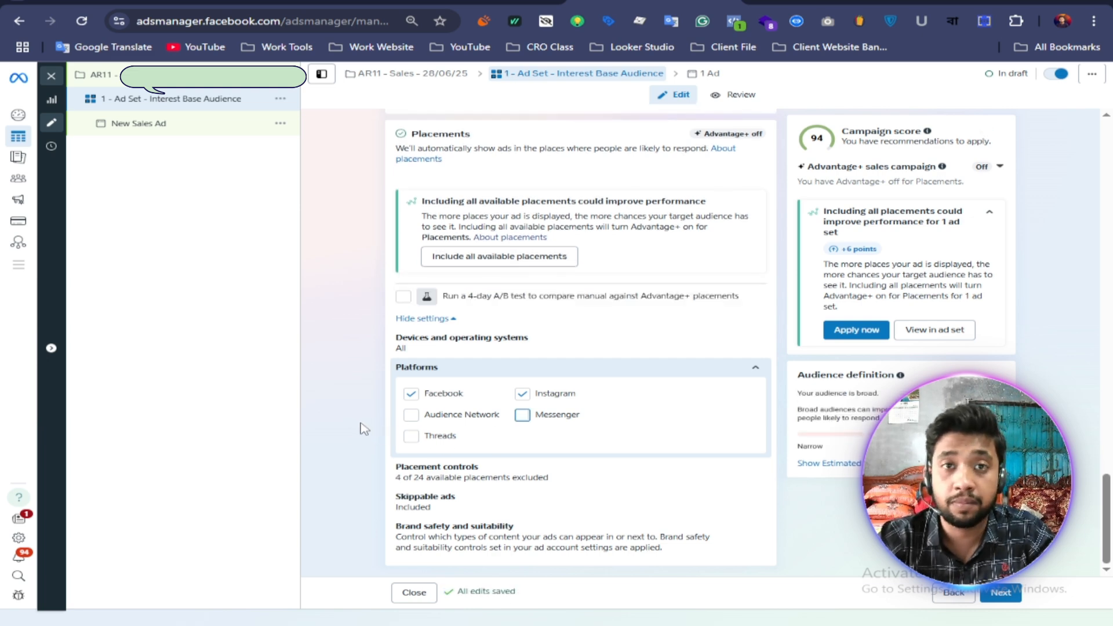
# Step: Exclude Facebook Marketplace, Facebook right column, Instagram Explore, Instagram Explore home and Facebook Business Explore from the Feeds placements
pyautogui.click(759, 478)
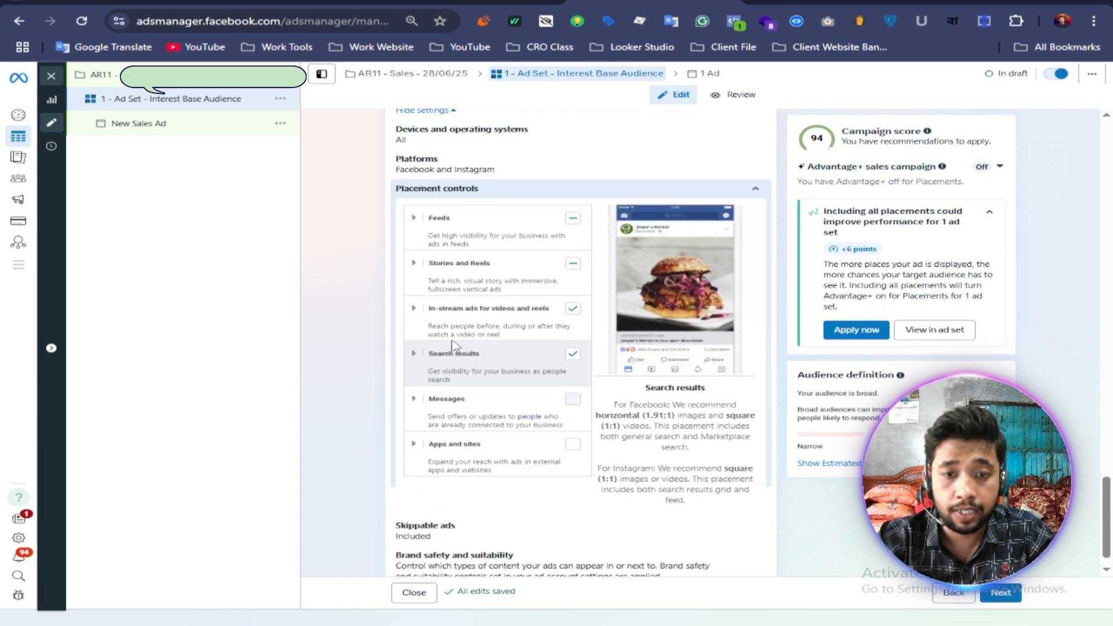
pyautogui.click(413, 218)
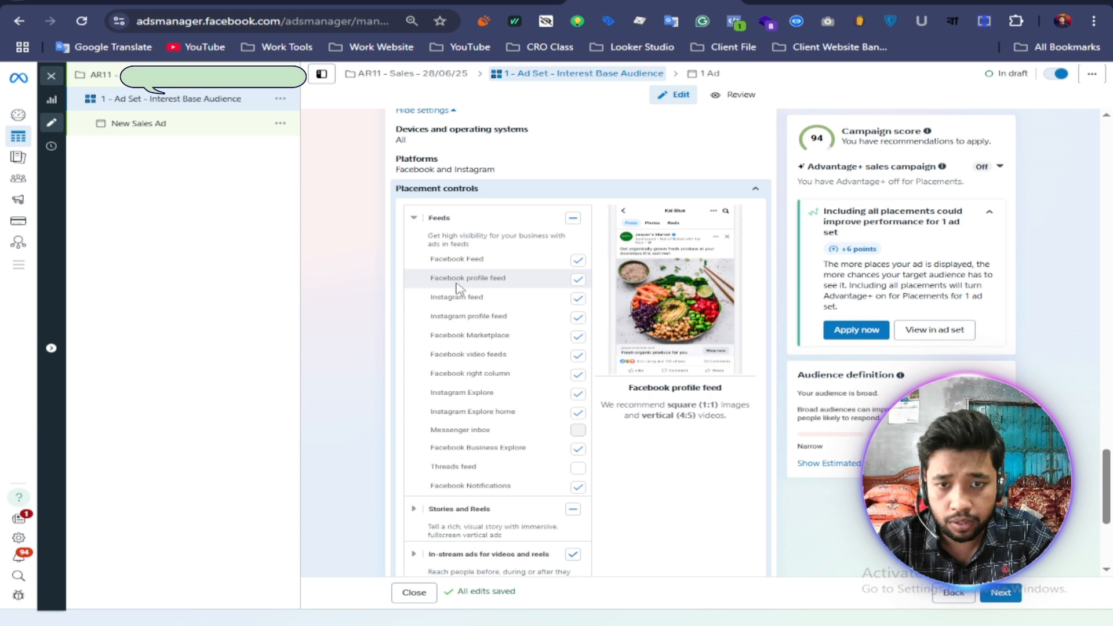
pyautogui.click(578, 338)
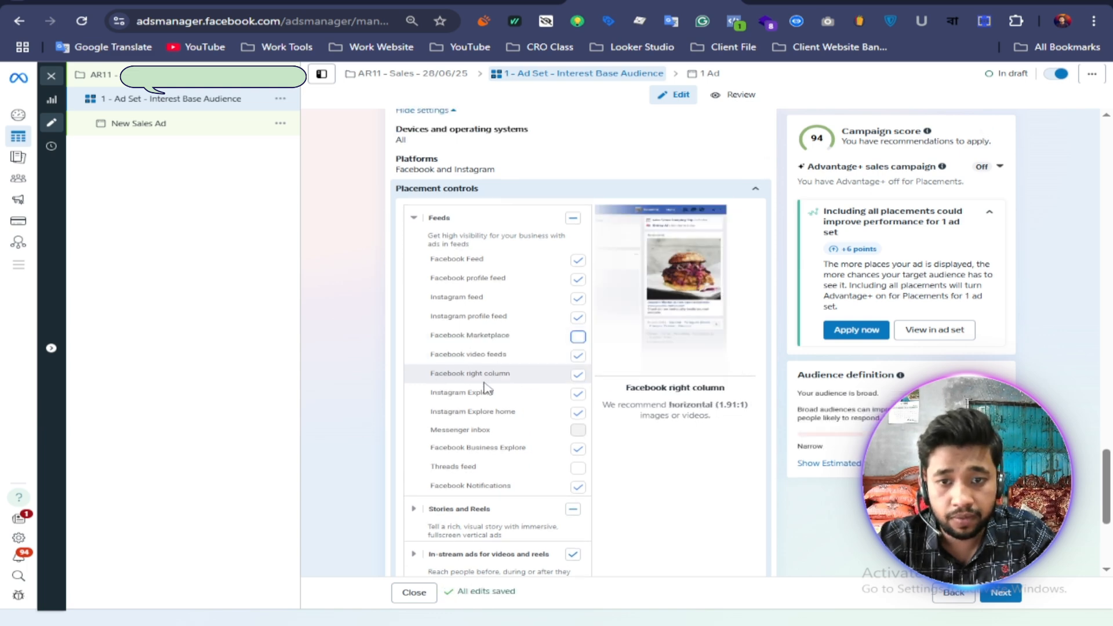
pyautogui.click(578, 376)
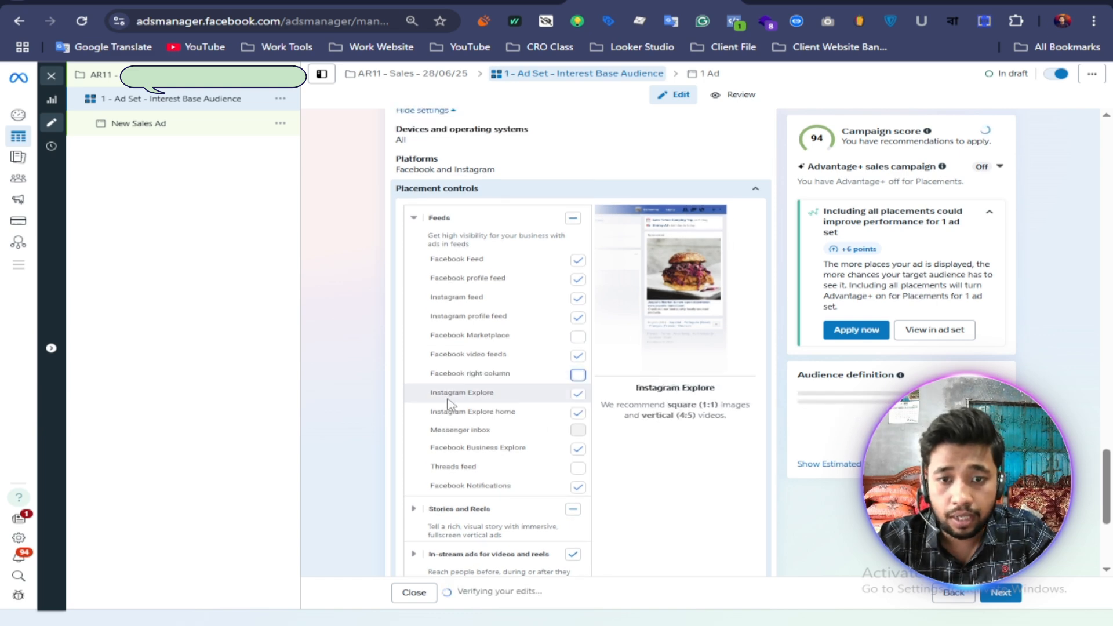
pyautogui.click(579, 397)
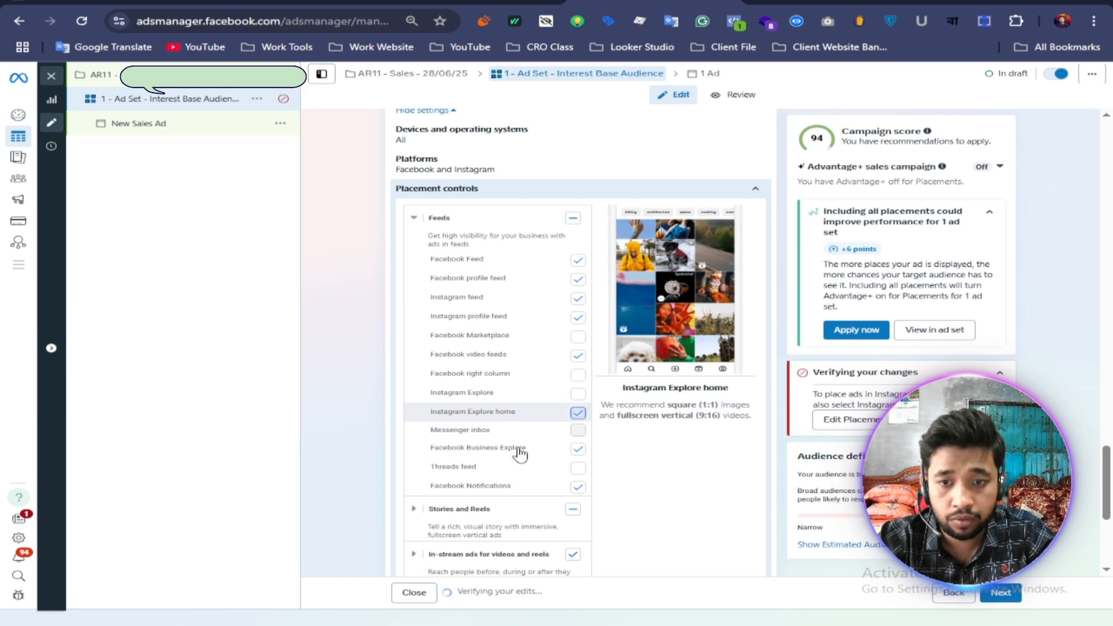
pyautogui.scroll(-1, 465, 462)
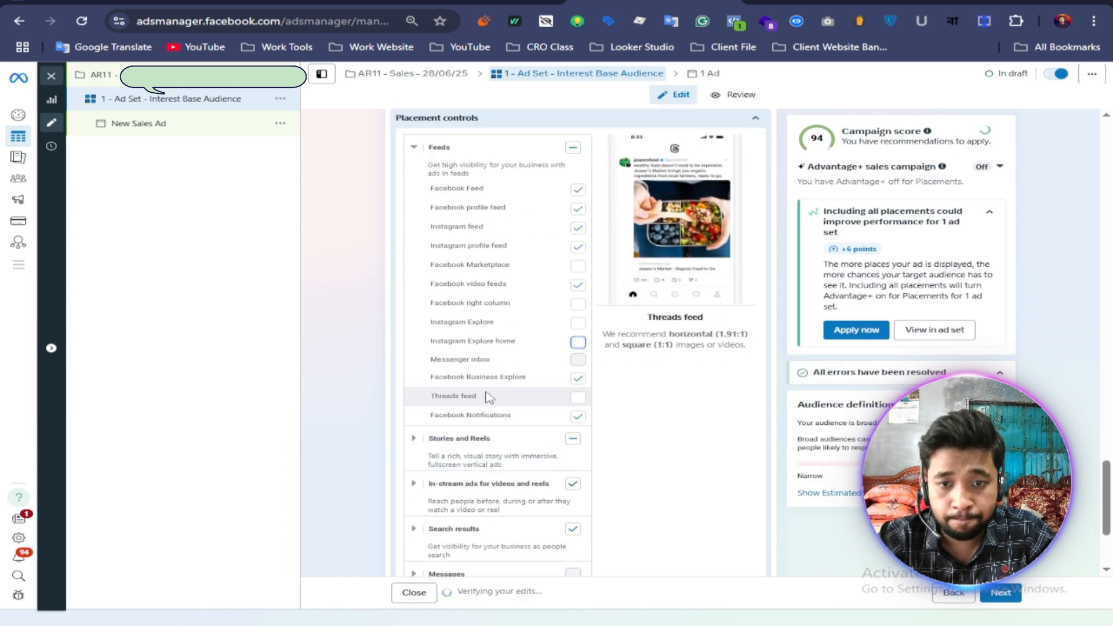
pyautogui.click(578, 383)
pyautogui.scroll(-2, 522, 411)
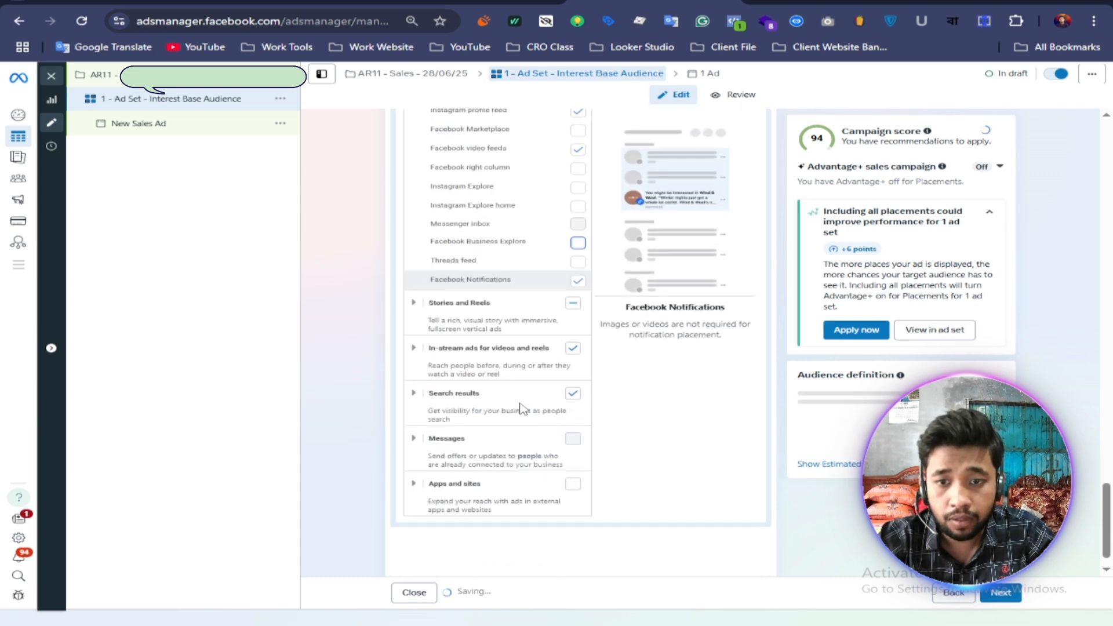
# Step: Review the Stories and Reels, in-stream and search results placements, excluding only Facebook in-stream videos
pyautogui.click(414, 301)
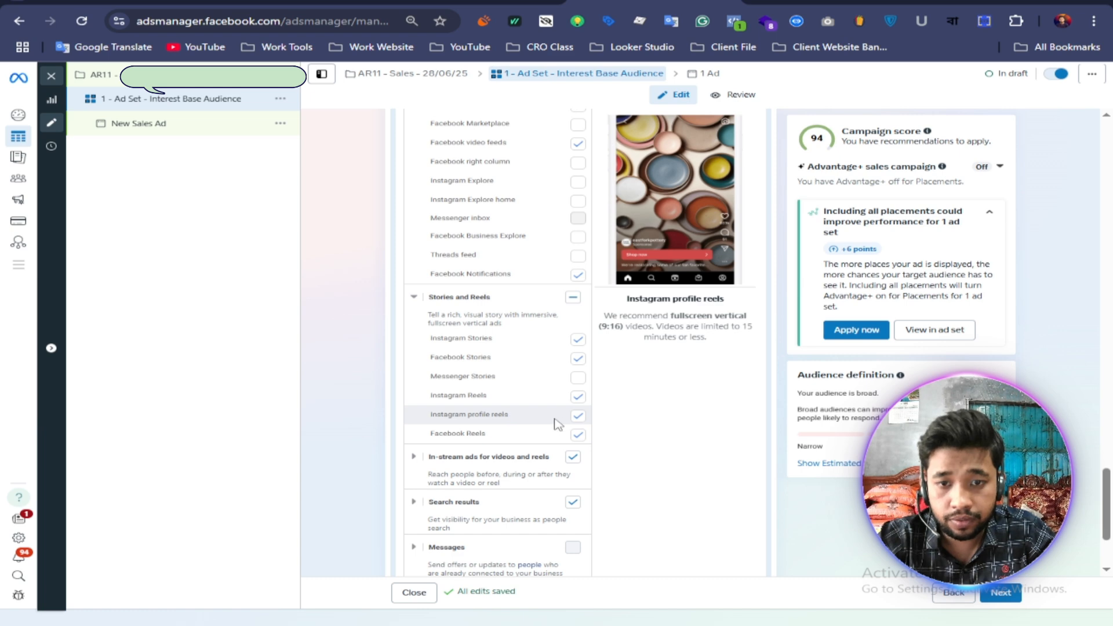
pyautogui.scroll(-3, 557, 424)
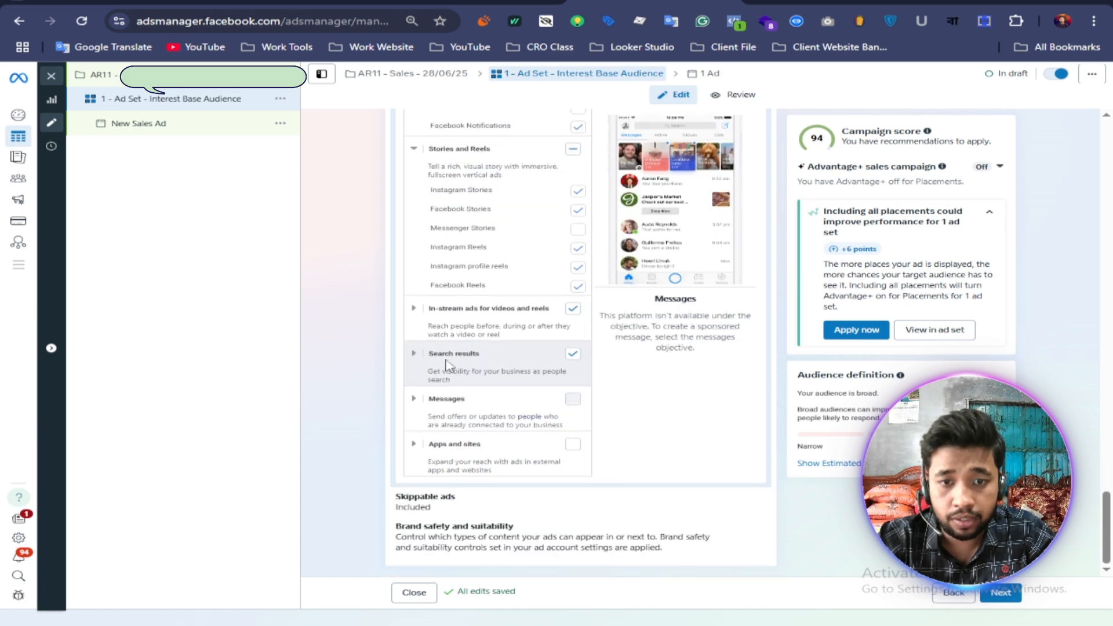
pyautogui.click(414, 313)
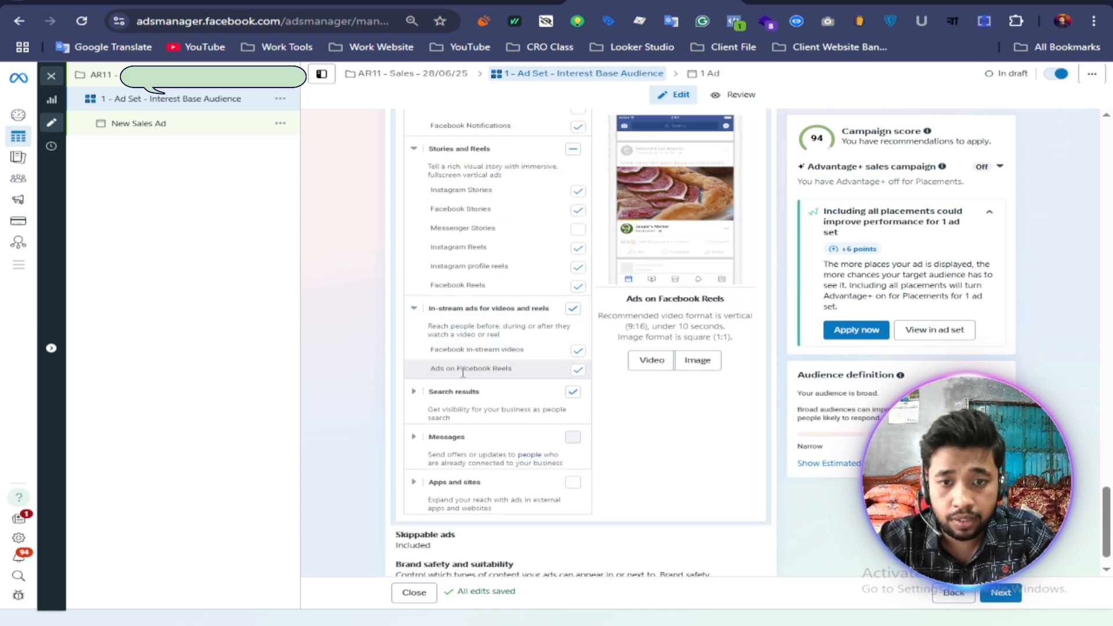
pyautogui.click(578, 350)
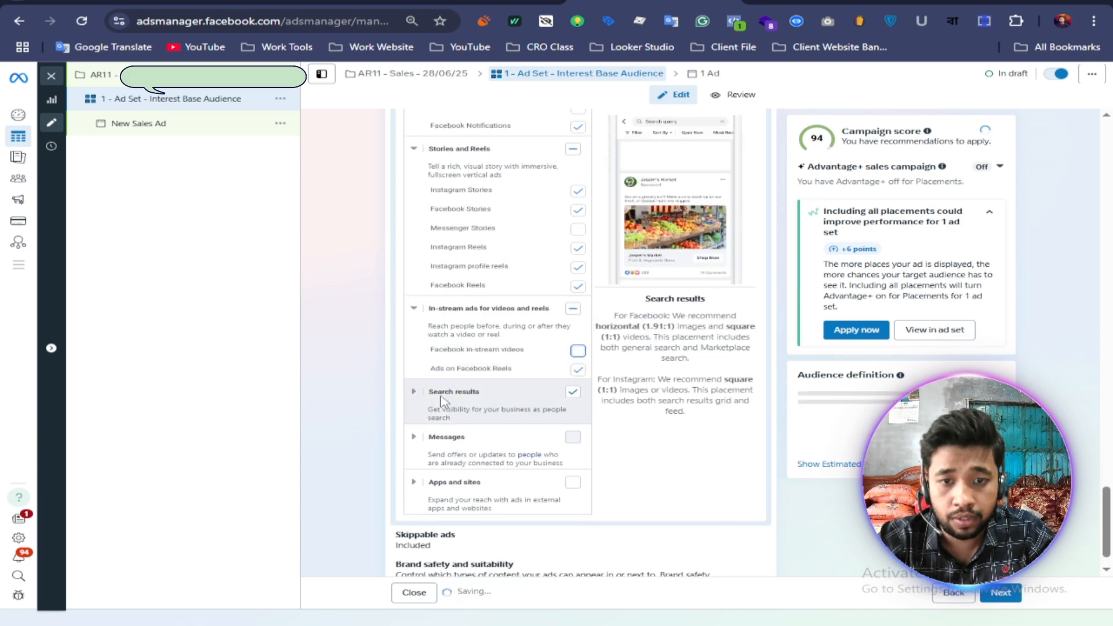
pyautogui.click(414, 392)
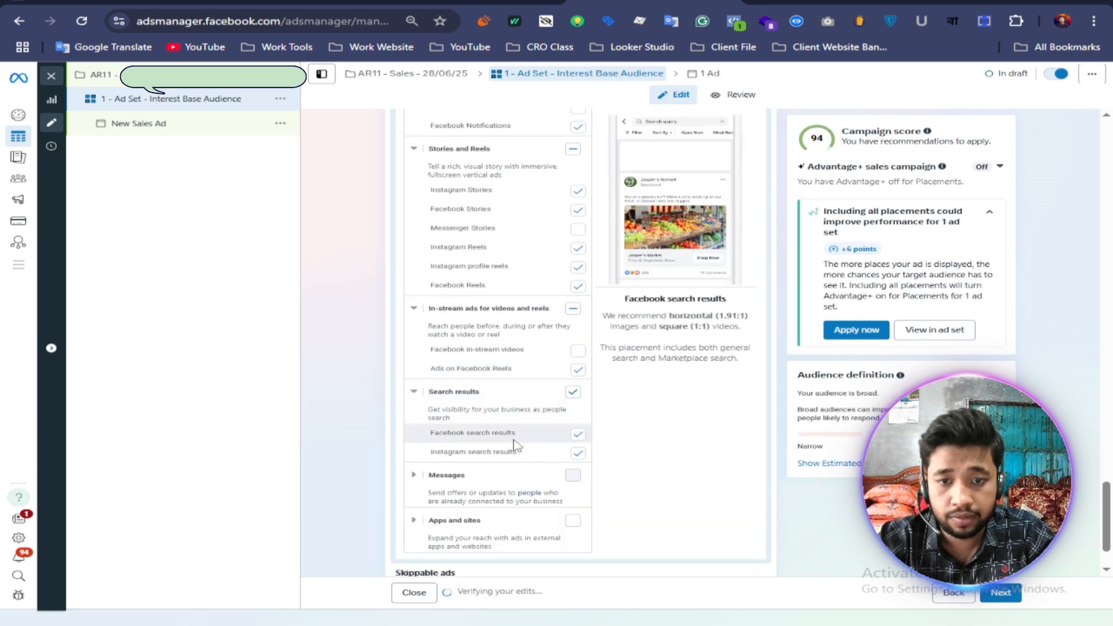
pyautogui.scroll(-2, 515, 445)
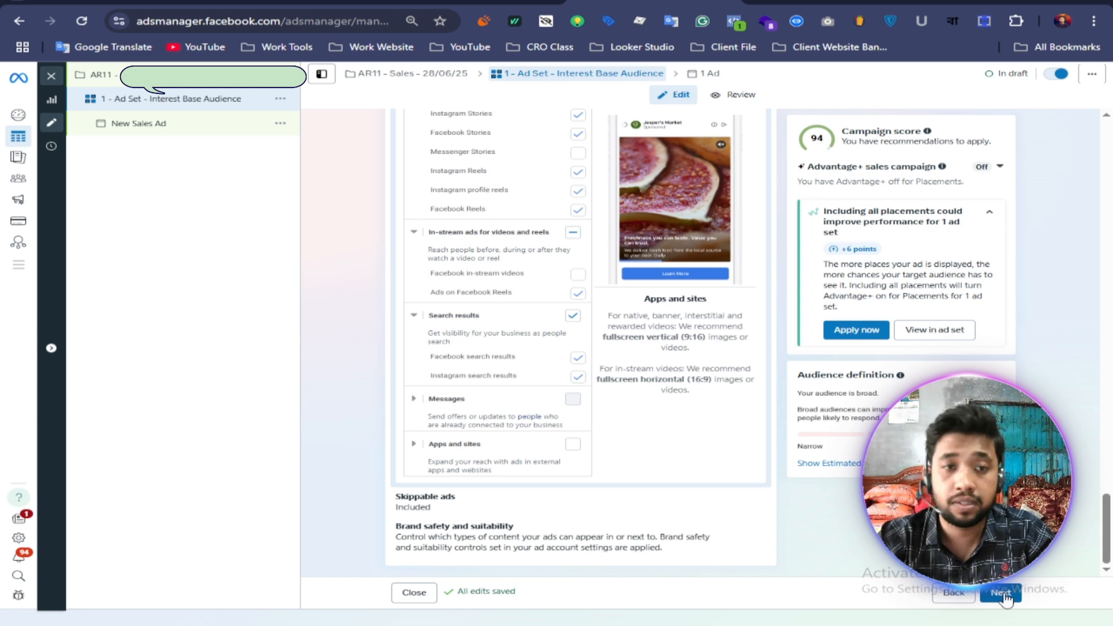
# Step: Proceed from the ad set to the ad's settings and copy the "1 - Video Ads" line from Notepad
pyautogui.click(1004, 593)
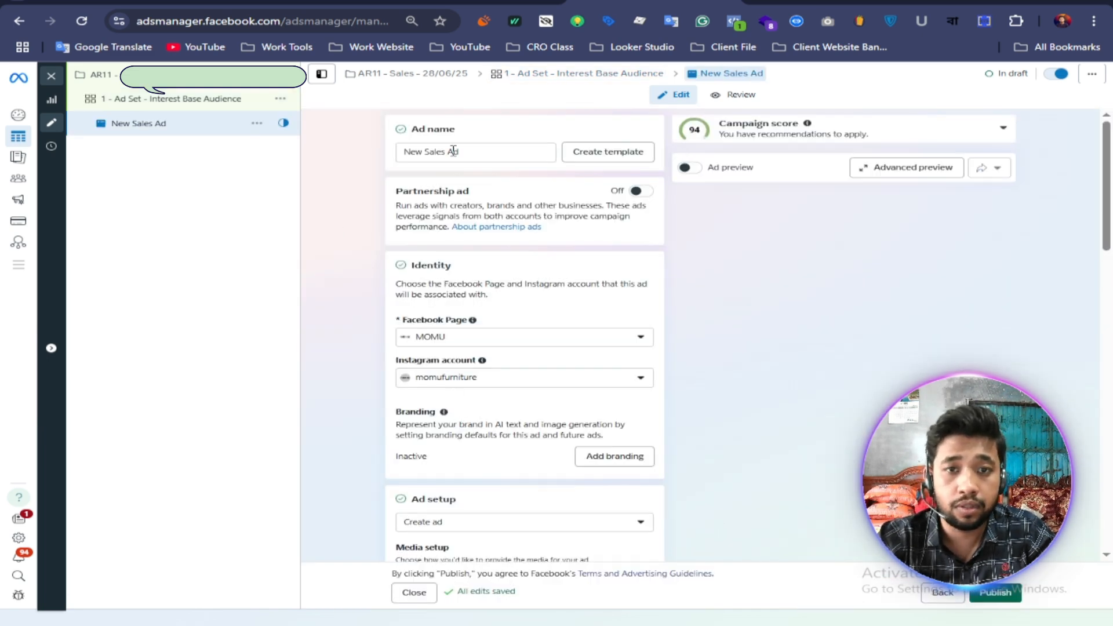
pyautogui.hotkey('alt', 'Tab')
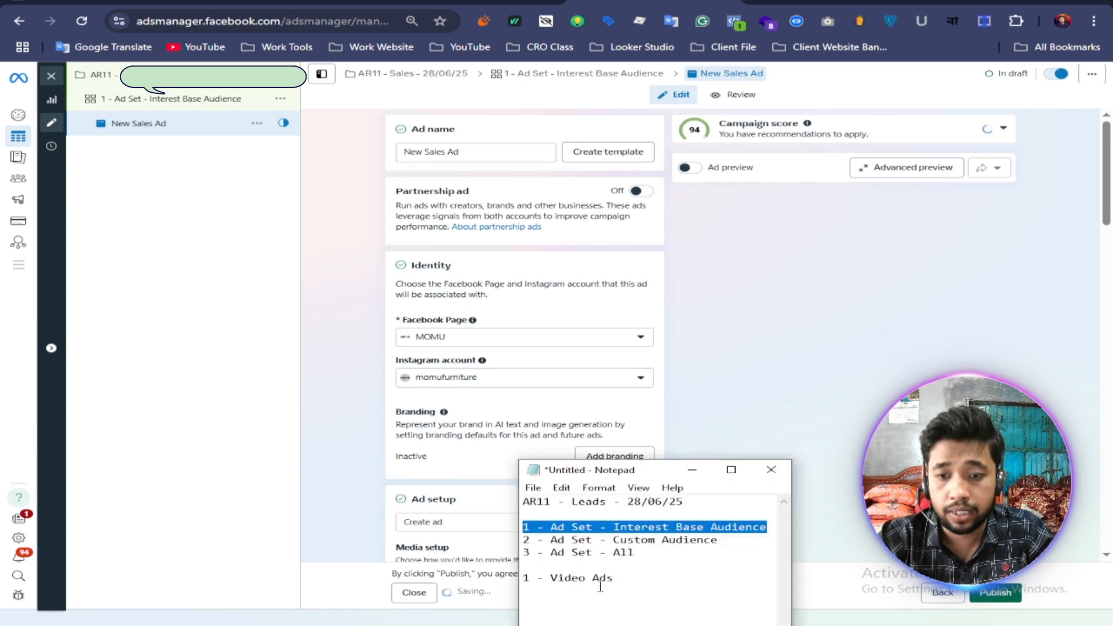
pyautogui.moveTo(627, 579); pyautogui.dragTo(499, 581)
pyautogui.rightClick(560, 580)
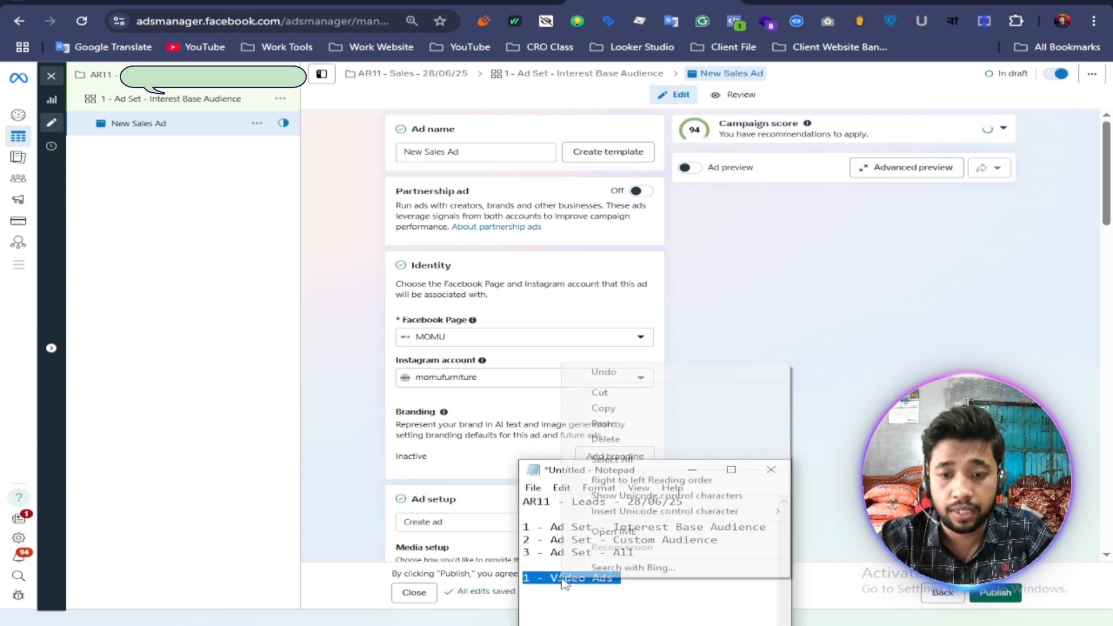
pyautogui.click(608, 408)
pyautogui.click(354, 269)
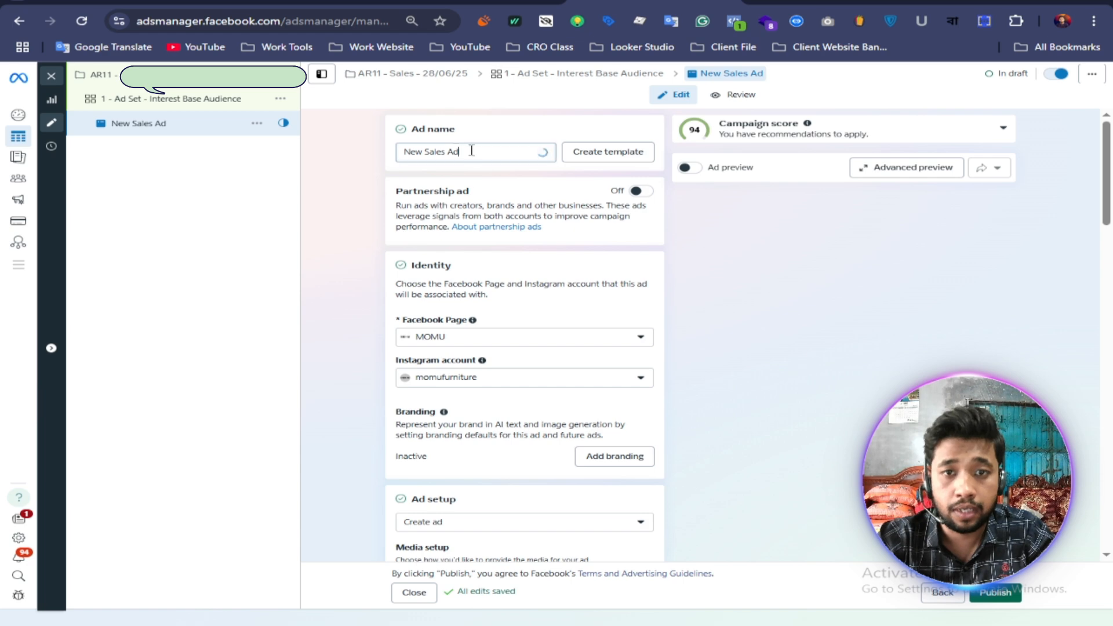
# Step: Replace the ad name "New Sales Ad" in Ads Manager with the copied "1 - Video Ads"
pyautogui.moveTo(472, 152); pyautogui.dragTo(368, 152)
pyautogui.rightClick(404, 147)
pyautogui.click(337, 150)
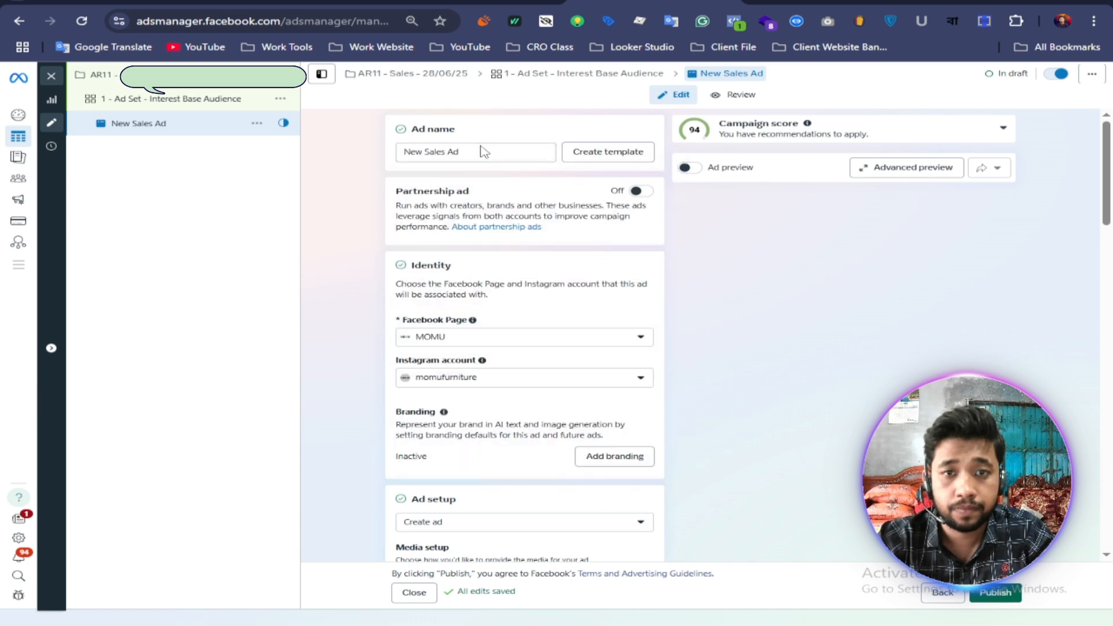
pyautogui.tripleClick(427, 151)
pyautogui.rightClick(403, 149)
pyautogui.click(433, 273)
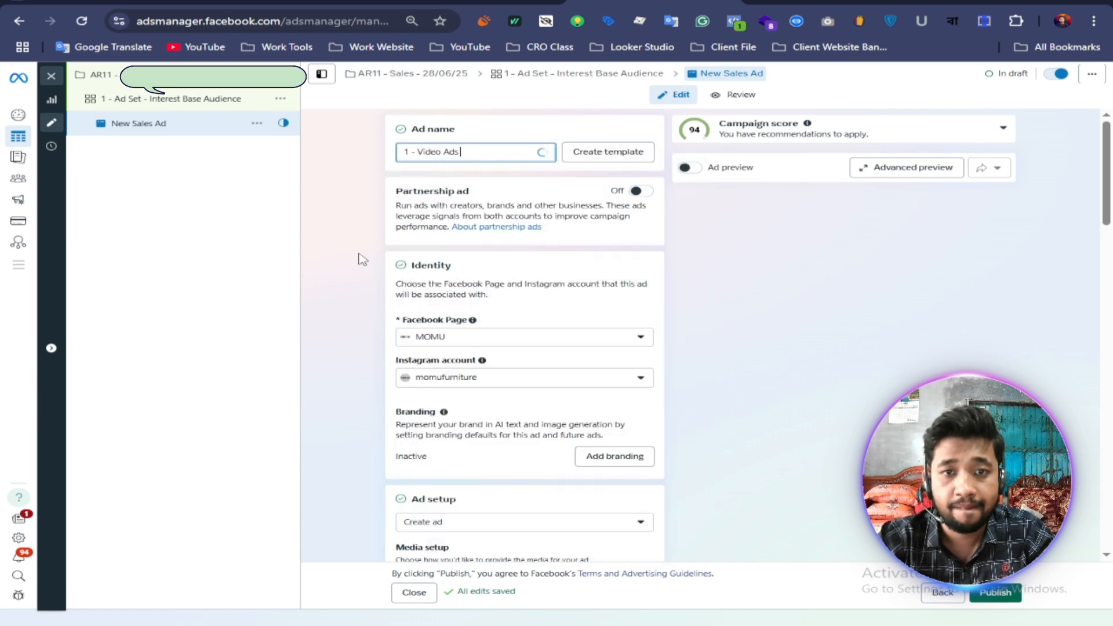
# Step: Switch to the Google Docs client document and open the MOMU website from the link in the "Momu - 1st Month Plan" tab
pyautogui.scroll(-5, 338, 288)
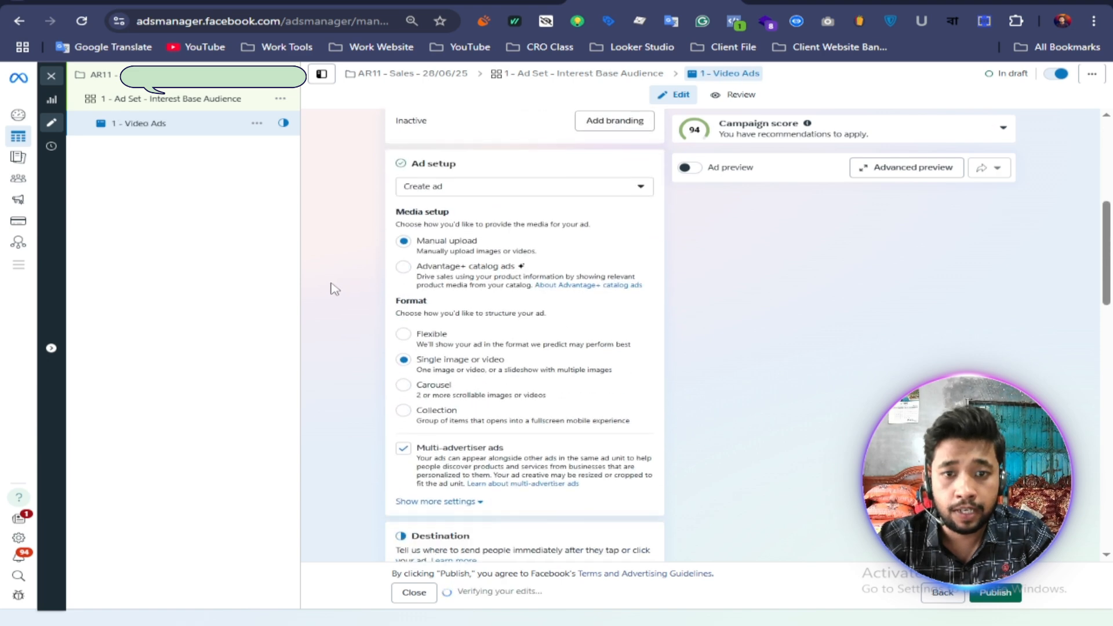
pyautogui.scroll(-3, 335, 283)
pyautogui.scroll(3, 342, 284)
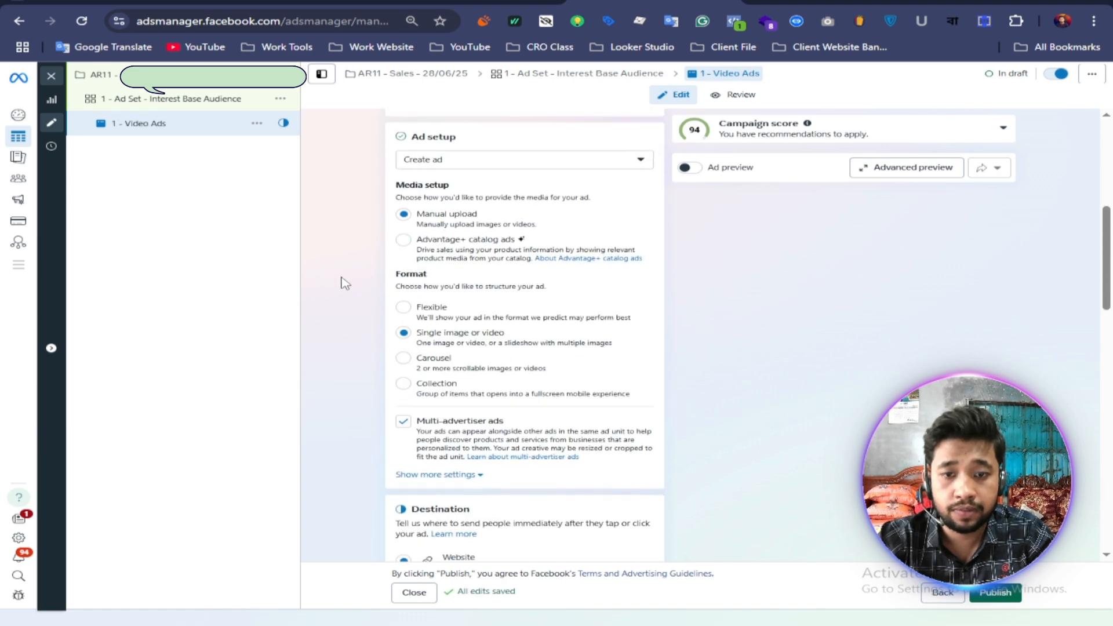
pyautogui.scroll(-5, 344, 290)
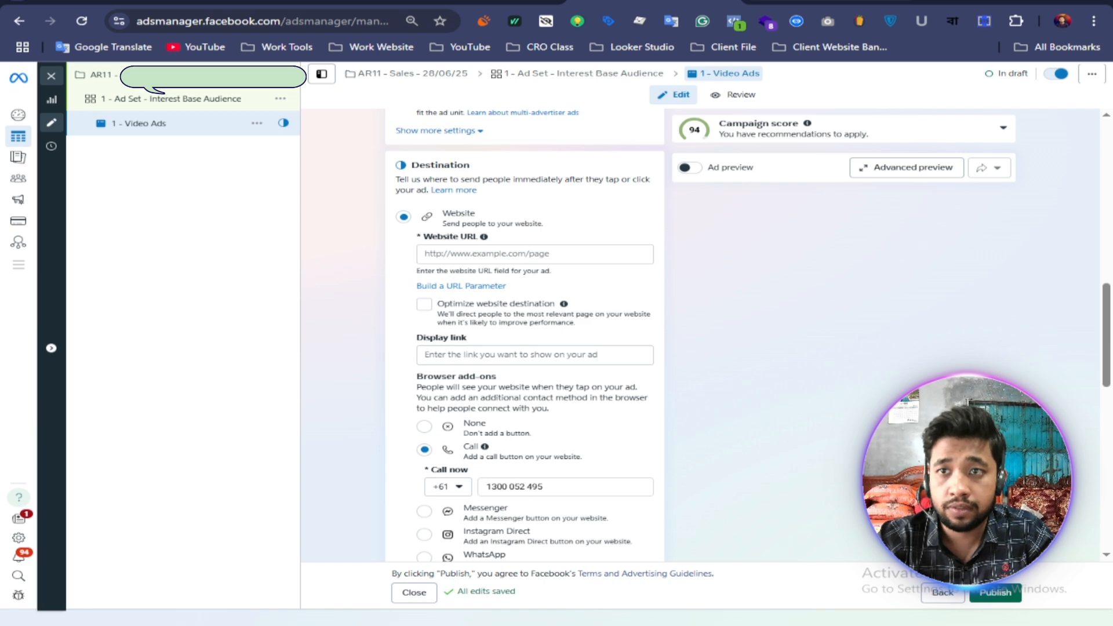
pyautogui.click(812, 3)
pyautogui.scroll(3, 621, 232)
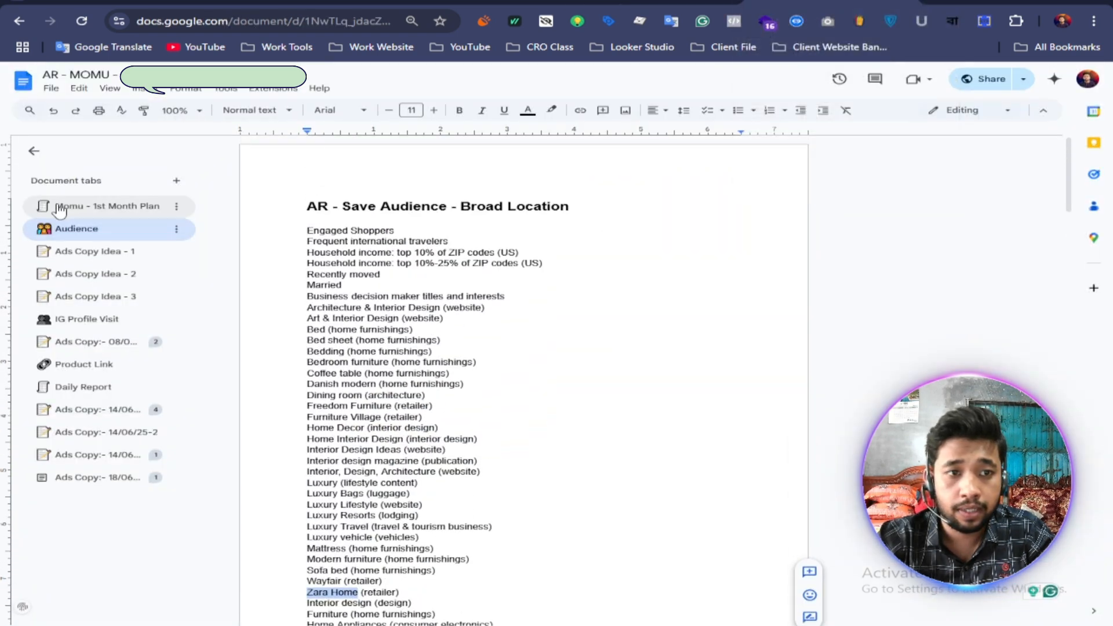
pyautogui.click(60, 207)
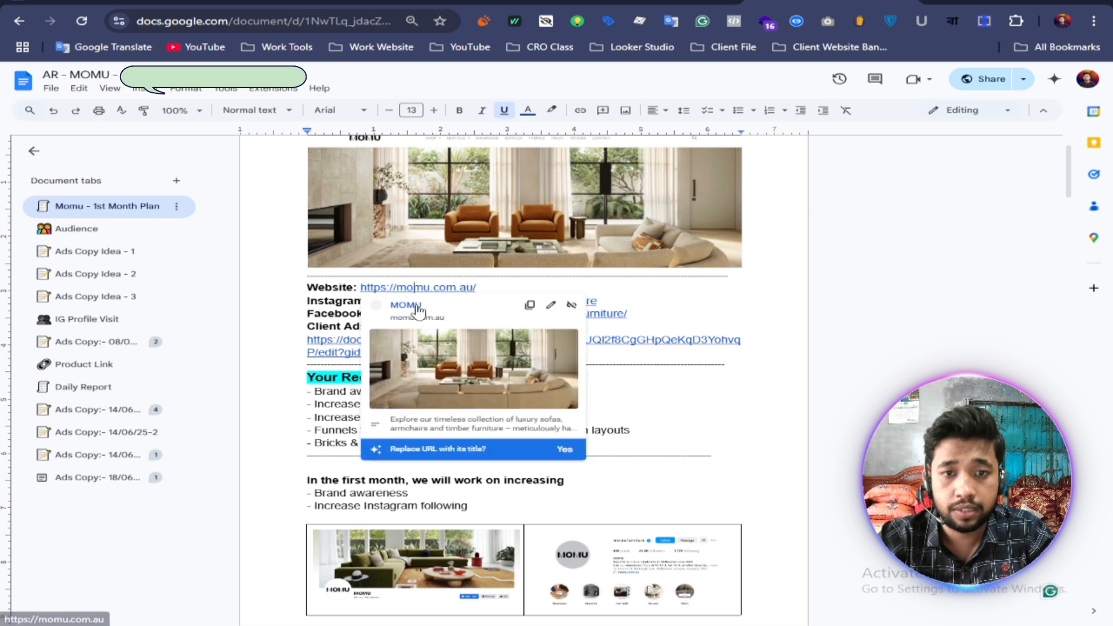
pyautogui.click(418, 306)
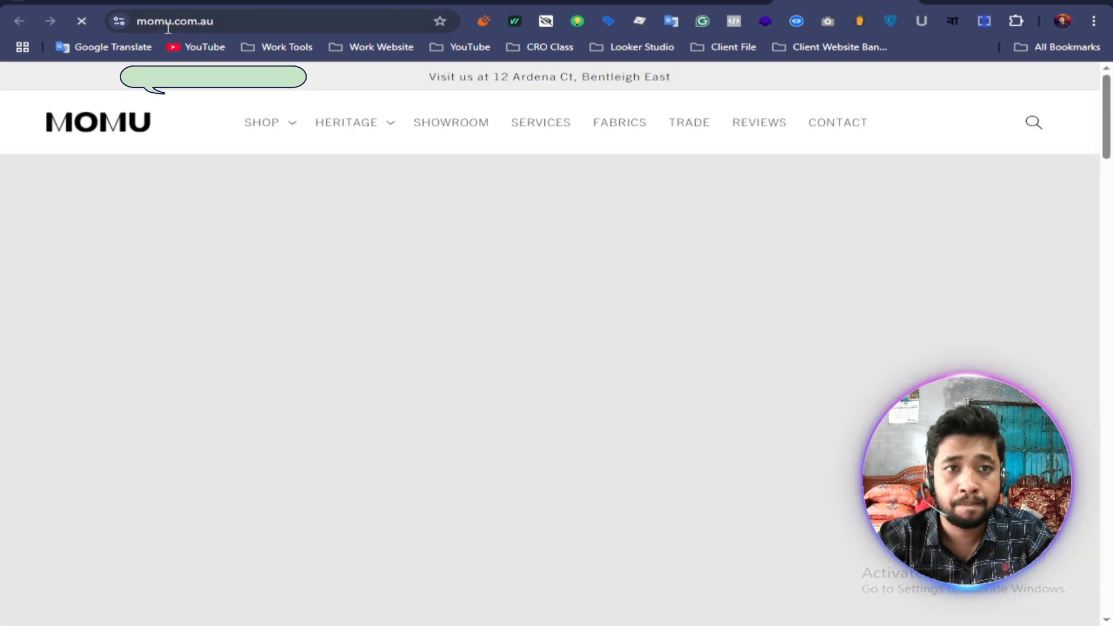
# Step: Copy the MOMU home page's web address and look briefly through the page
pyautogui.click(175, 23)
pyautogui.rightClick(175, 23)
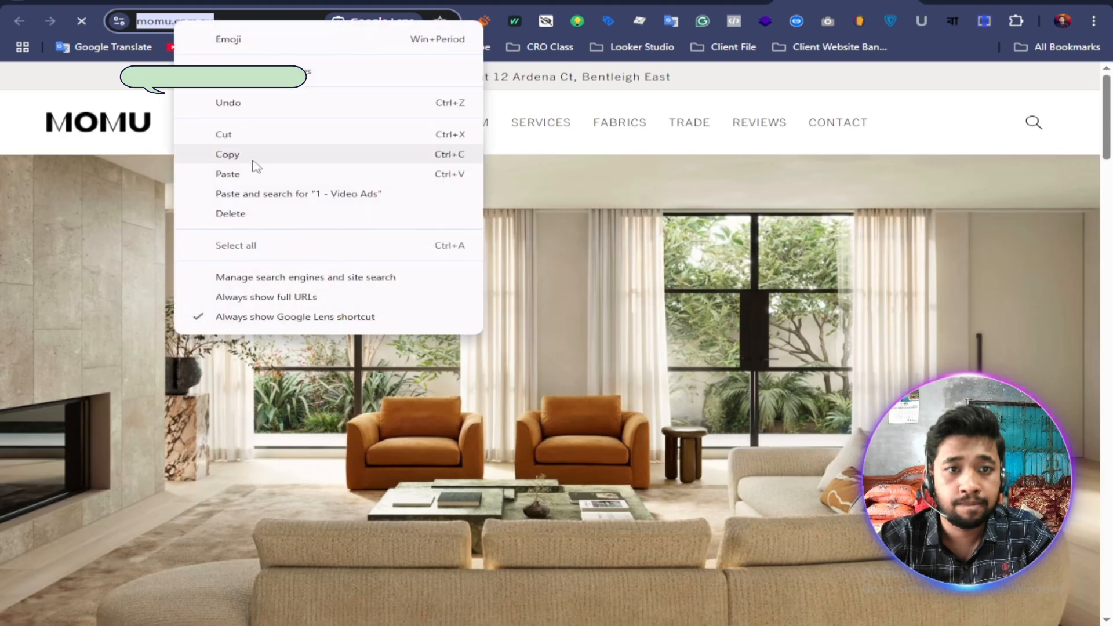
pyautogui.click(227, 154)
pyautogui.scroll(-10, 592, 259)
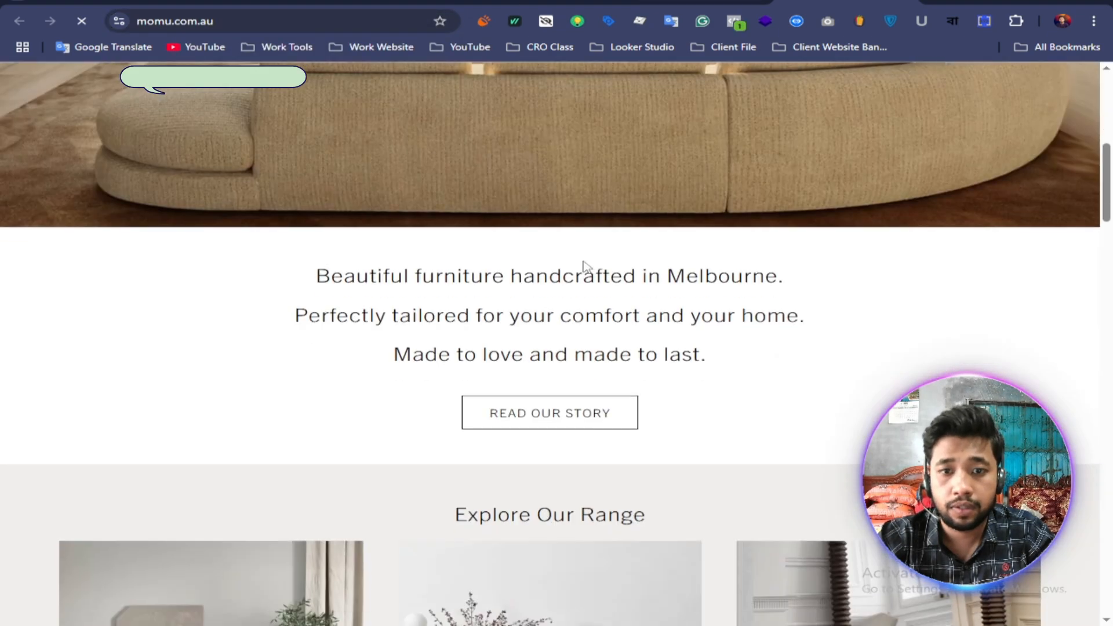
pyautogui.scroll(8, 585, 255)
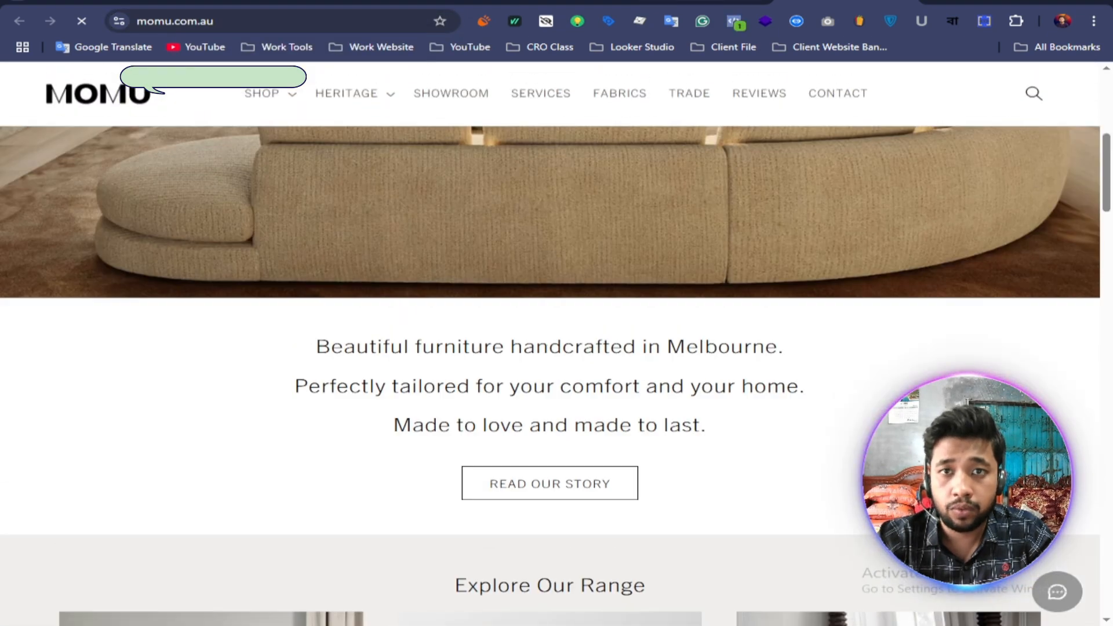
# Step: Return to Ads Manager and paste the copied MOMU address as the ad destination's Website URL
pyautogui.click(699, 3)
pyautogui.click(557, 3)
pyautogui.click(457, 256)
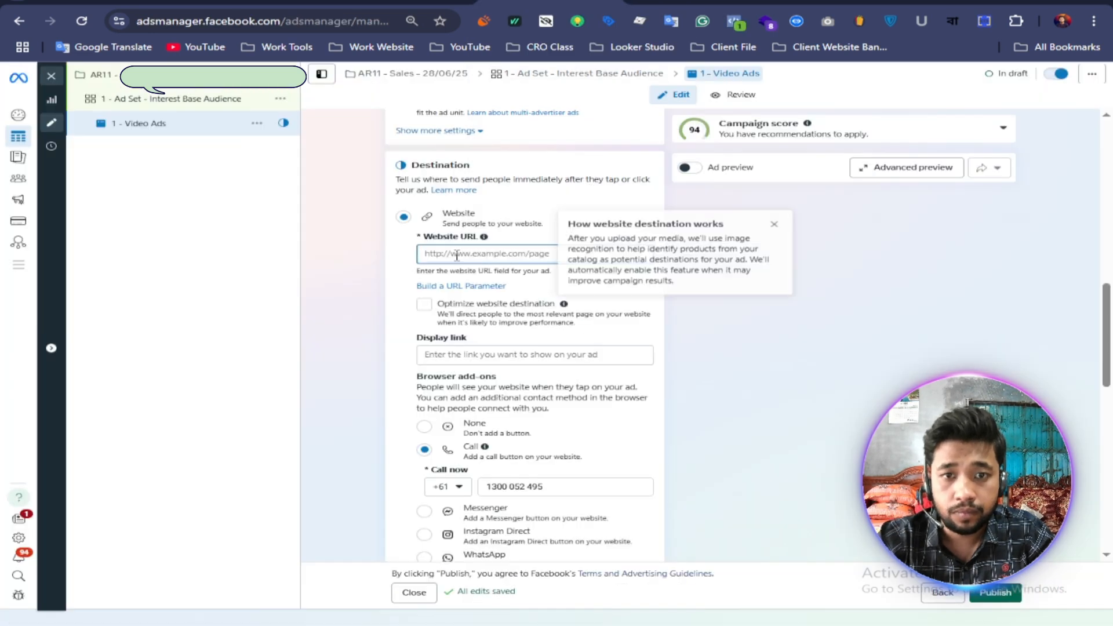
pyautogui.rightClick(457, 256)
pyautogui.click(492, 425)
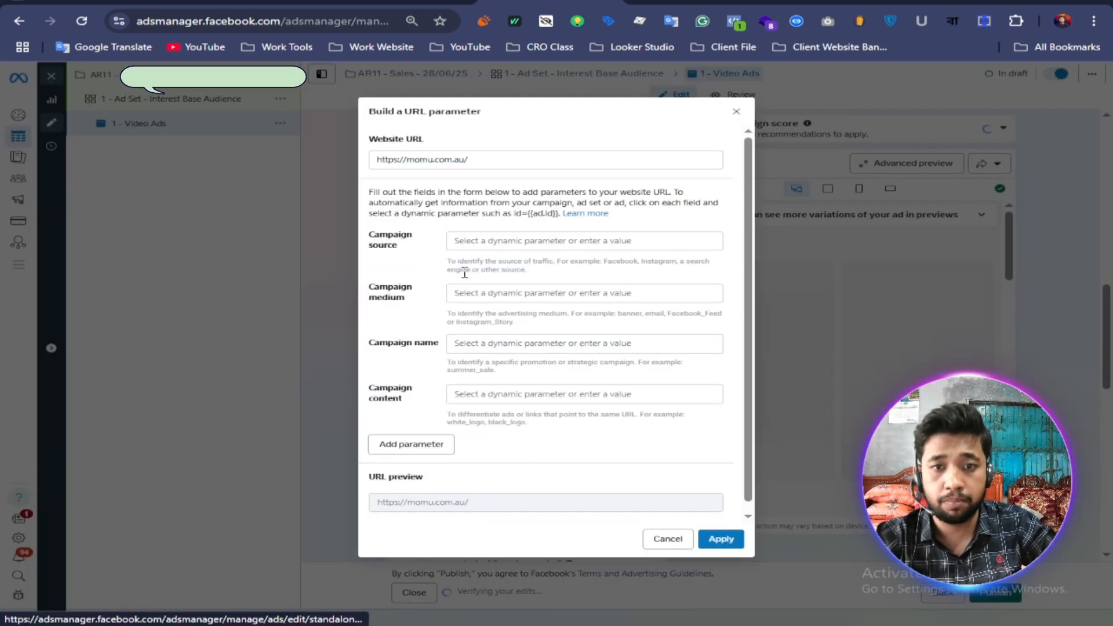
# Step: Start building a URL parameter with campaign source "Facebook" and campaign medium "Paid"
pyautogui.click(464, 286)
pyautogui.click(479, 239)
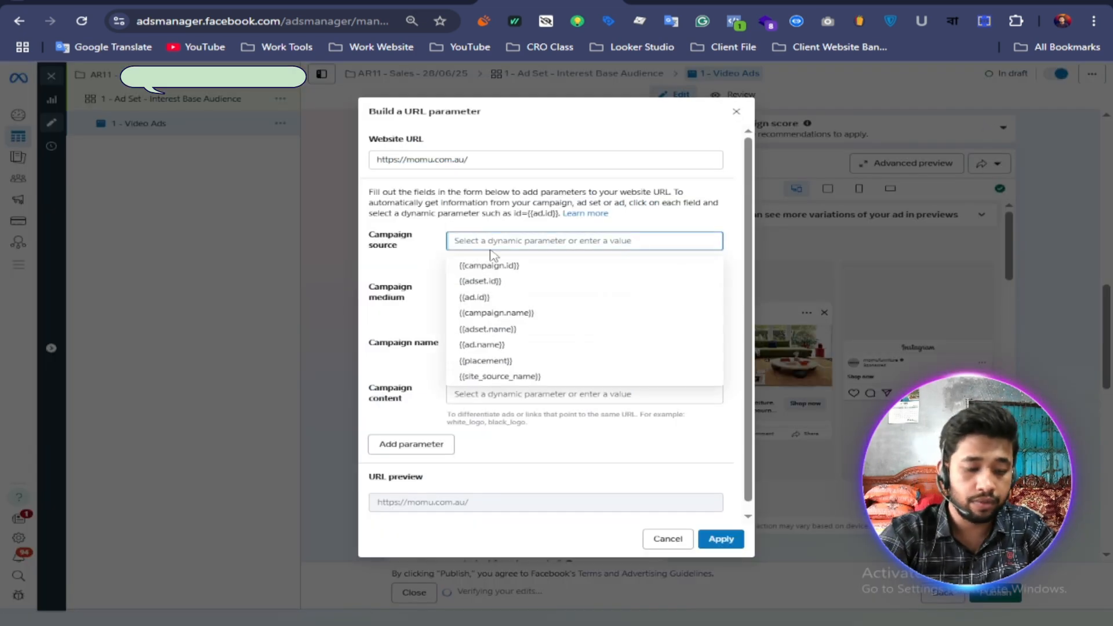
pyautogui.write('Facebook')
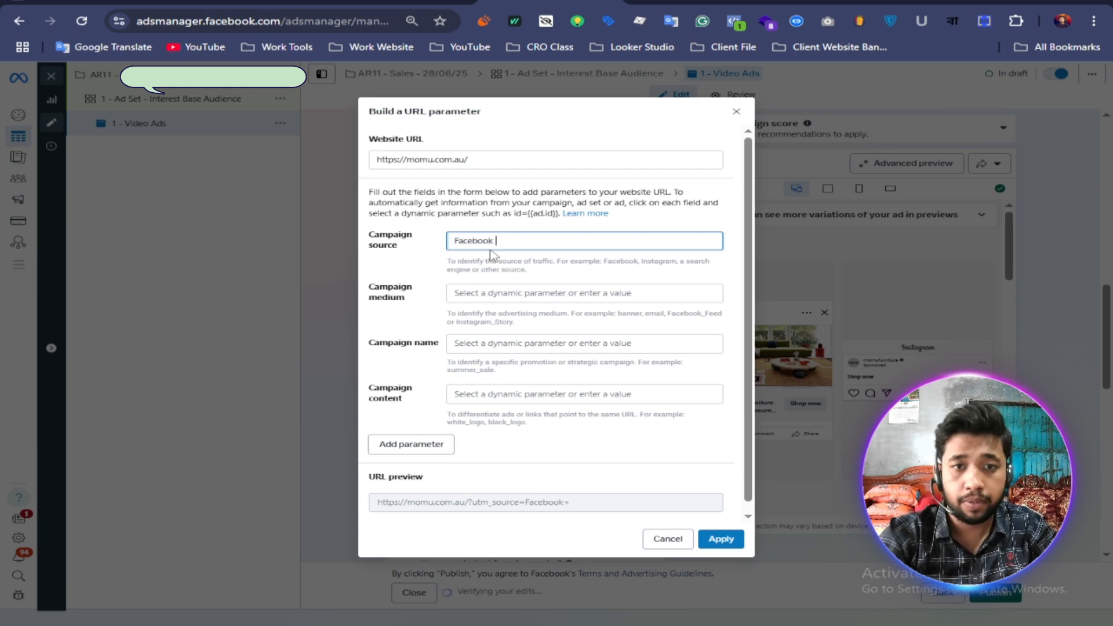
pyautogui.click(495, 292)
pyautogui.write('P')
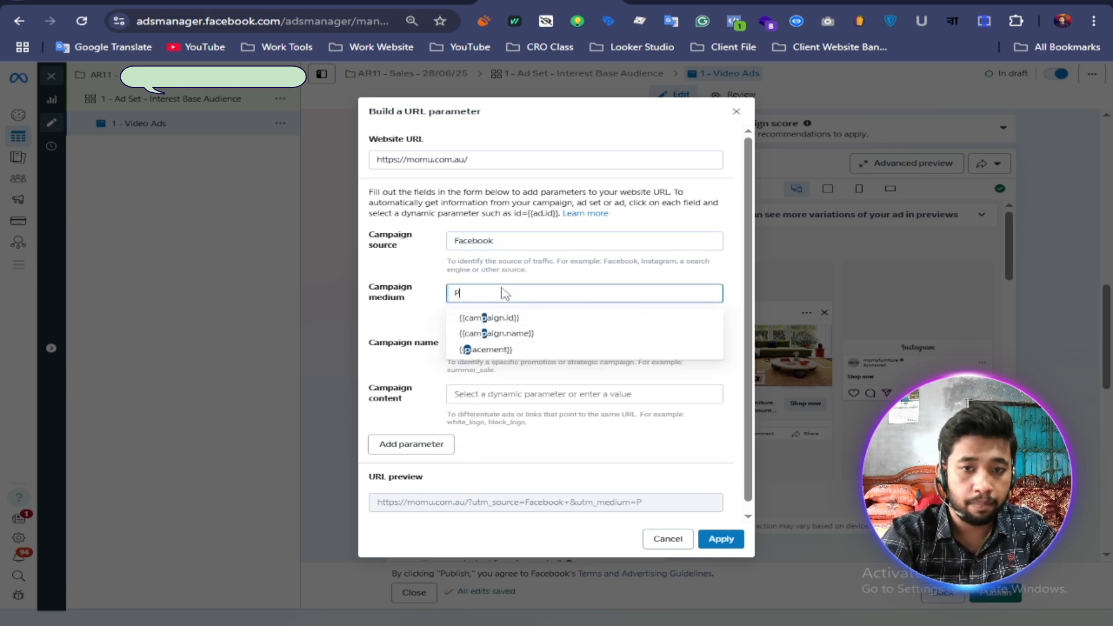
pyautogui.write('aid')
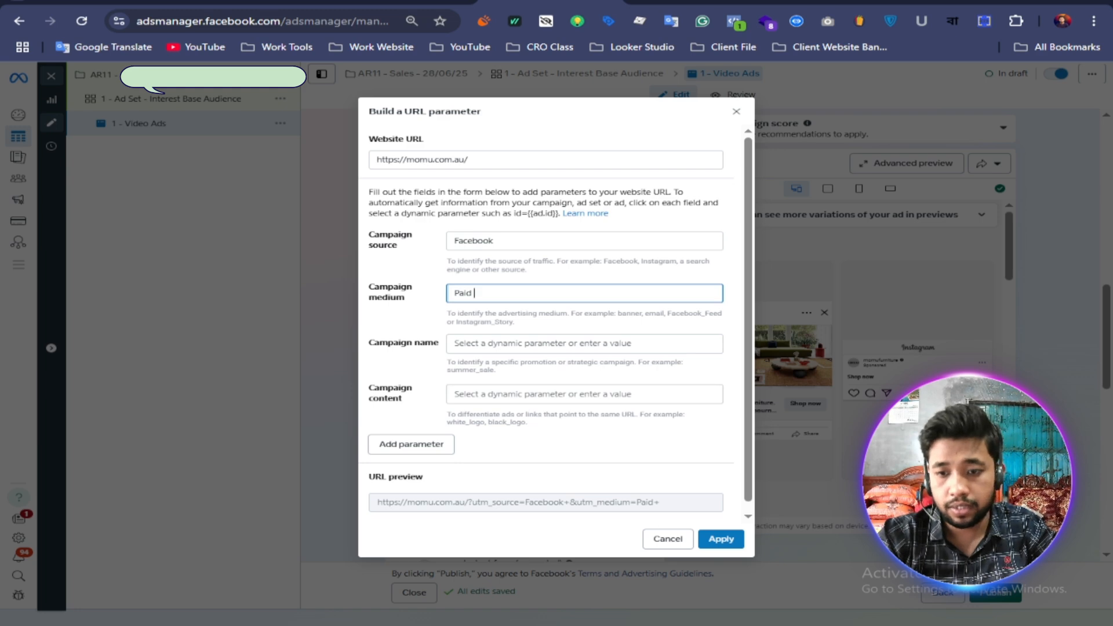
# Step: Copy the line "AR11 - Leads - 28/06/25" from Notepad into the URL parameter's campaign name
pyautogui.hotkey('alt', 'Tab')
pyautogui.moveTo(690, 506); pyautogui.dragTo(506, 508)
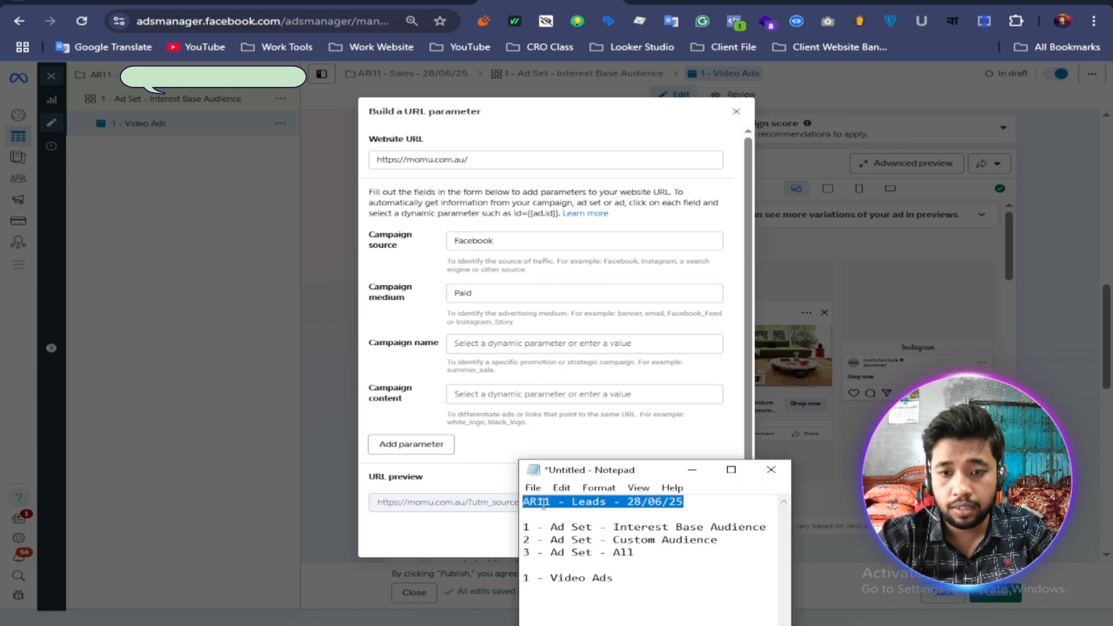
pyautogui.rightClick(544, 504)
pyautogui.click(580, 339)
pyautogui.rightClick(513, 347)
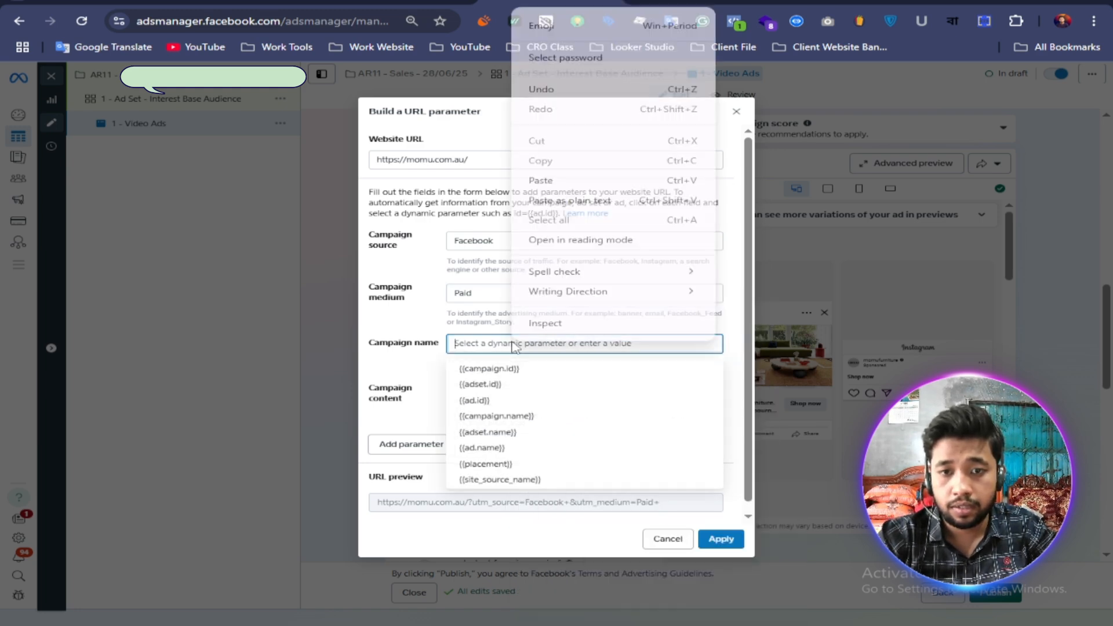
pyautogui.click(542, 180)
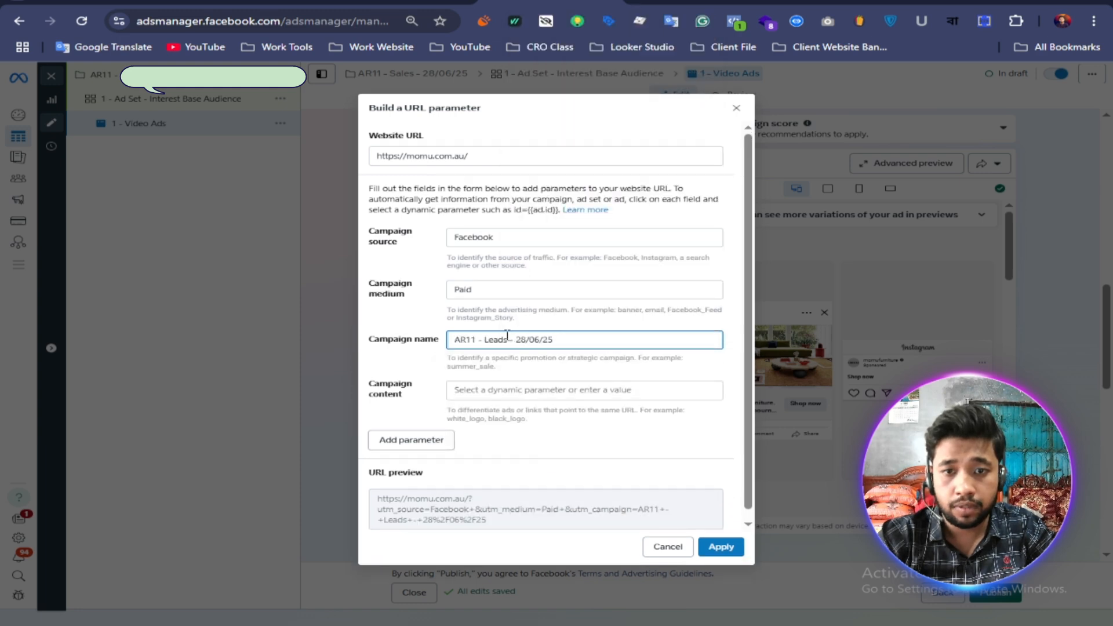
# Step: Replace "Leads" with "Sales" in the campaign name parameter so it reads "AR11 - Sales - 28/06/25"
pyautogui.press('BackSpace')
pyautogui.press('BackSpace')
pyautogui.press('BackSpace')
pyautogui.press('BackSpace')
pyautogui.press('BackSpace')
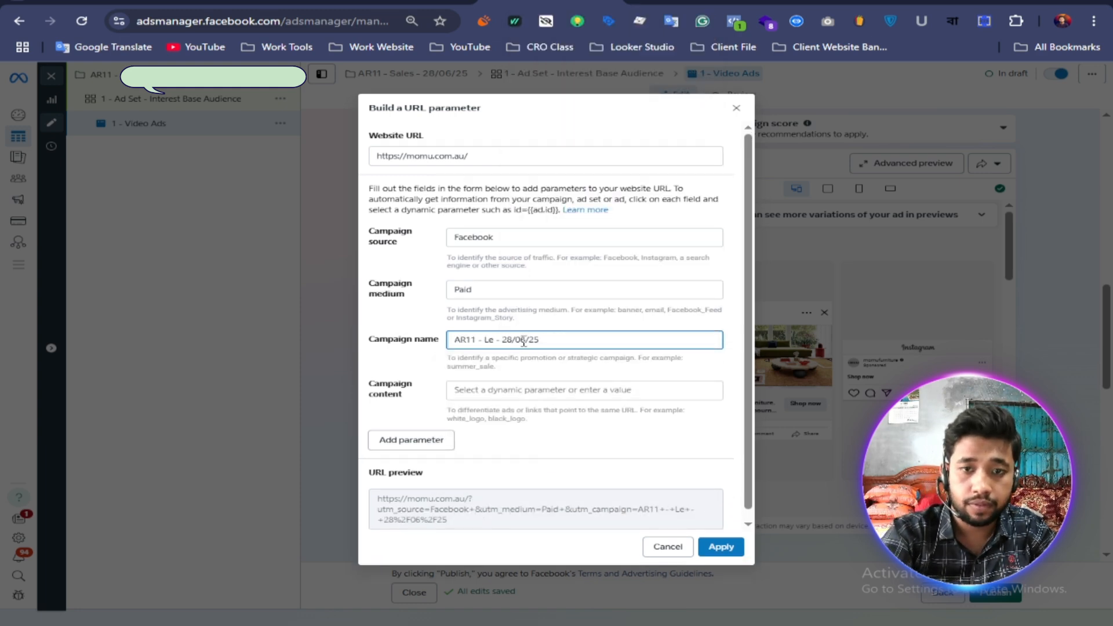
pyautogui.write('Sales')
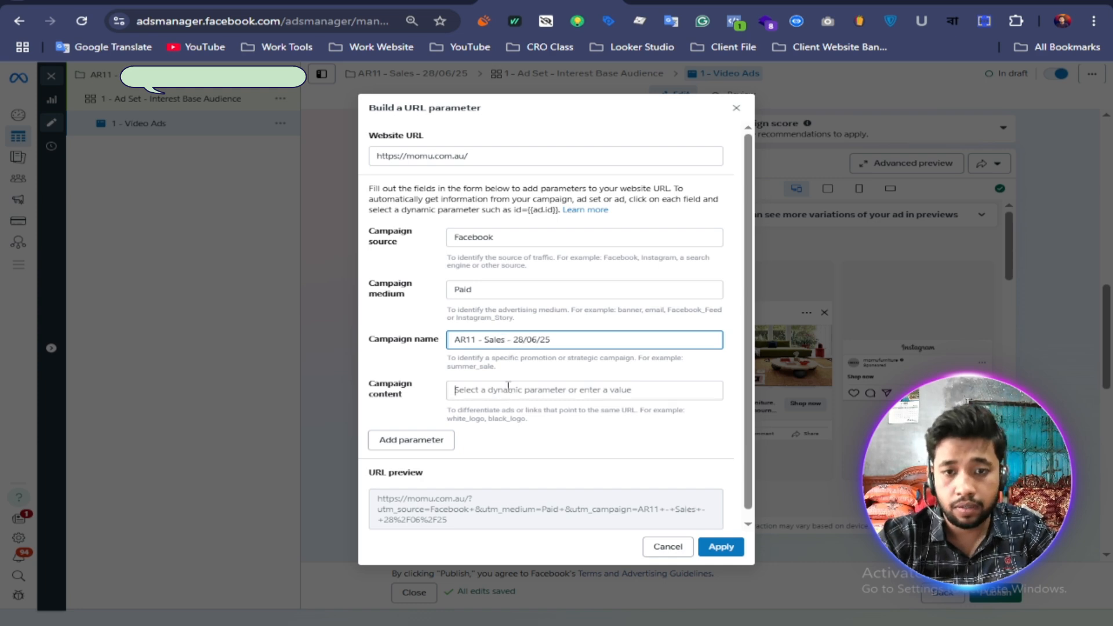
# Step: Copy "1 - Video Ads" from Notepad into the campaign content parameter and apply the URL parameters to the ad
pyautogui.click(508, 385)
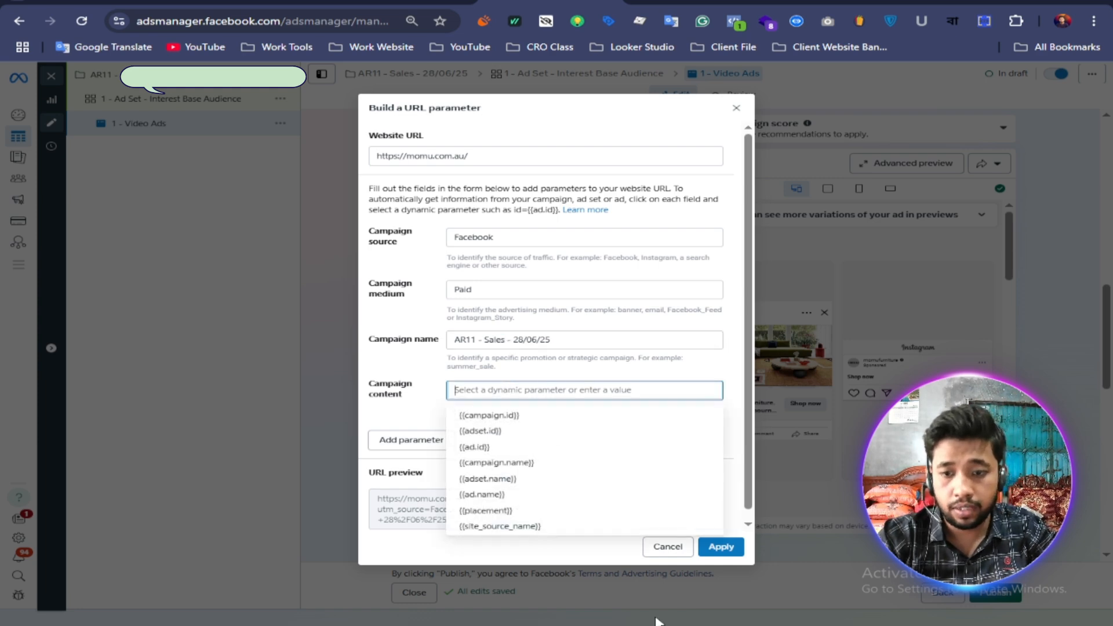
pyautogui.click(659, 621)
pyautogui.moveTo(618, 579); pyautogui.dragTo(524, 578)
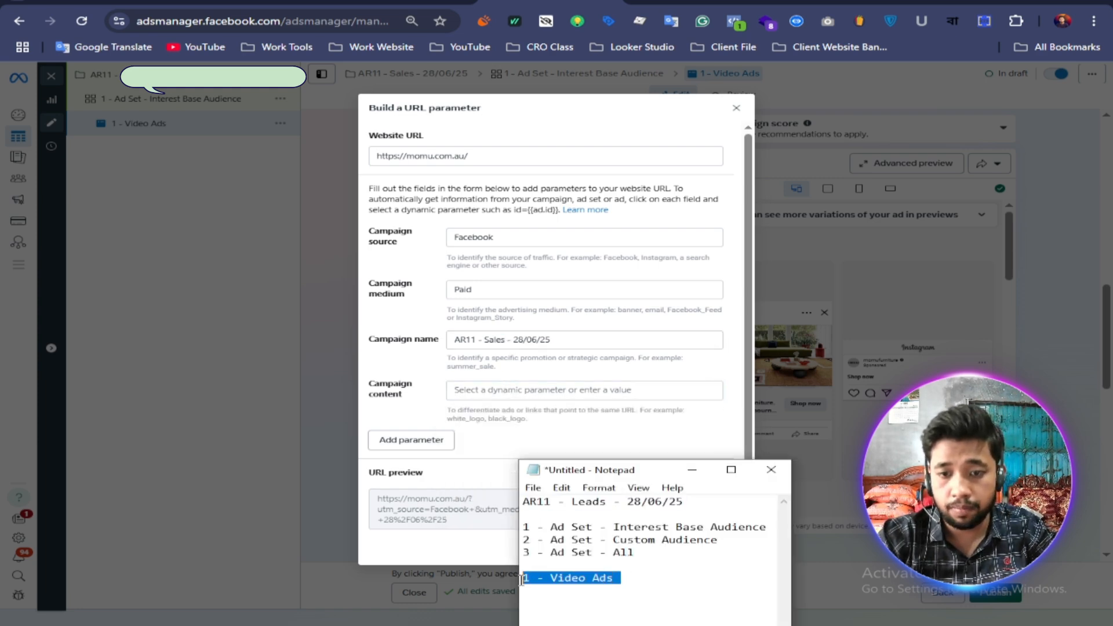
pyautogui.rightClick(538, 578)
pyautogui.click(580, 406)
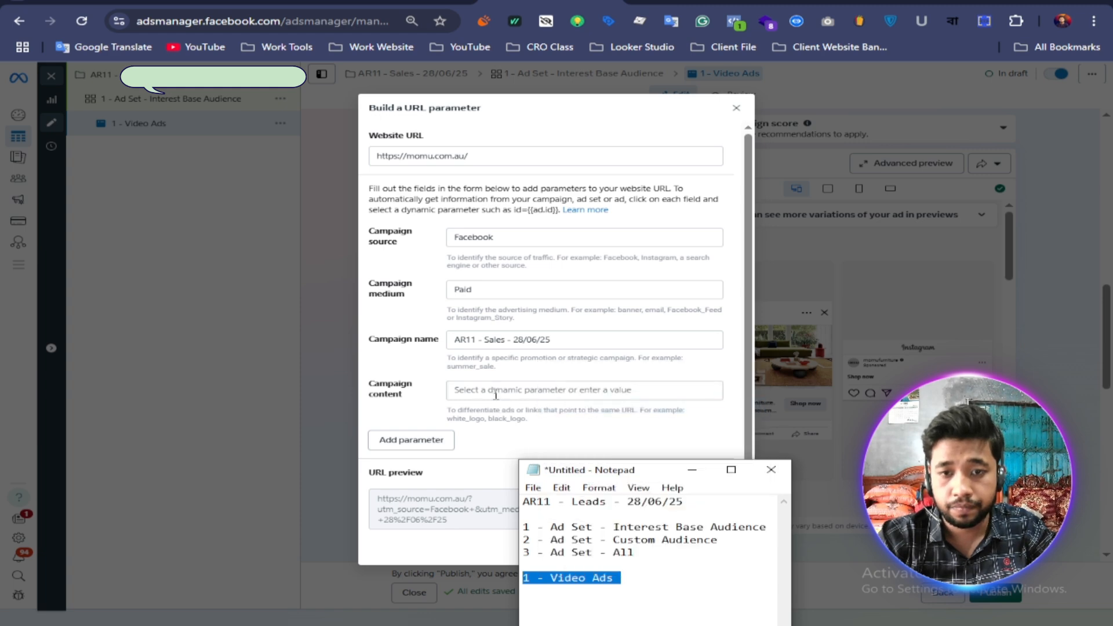
pyautogui.rightClick(496, 385)
pyautogui.click(522, 232)
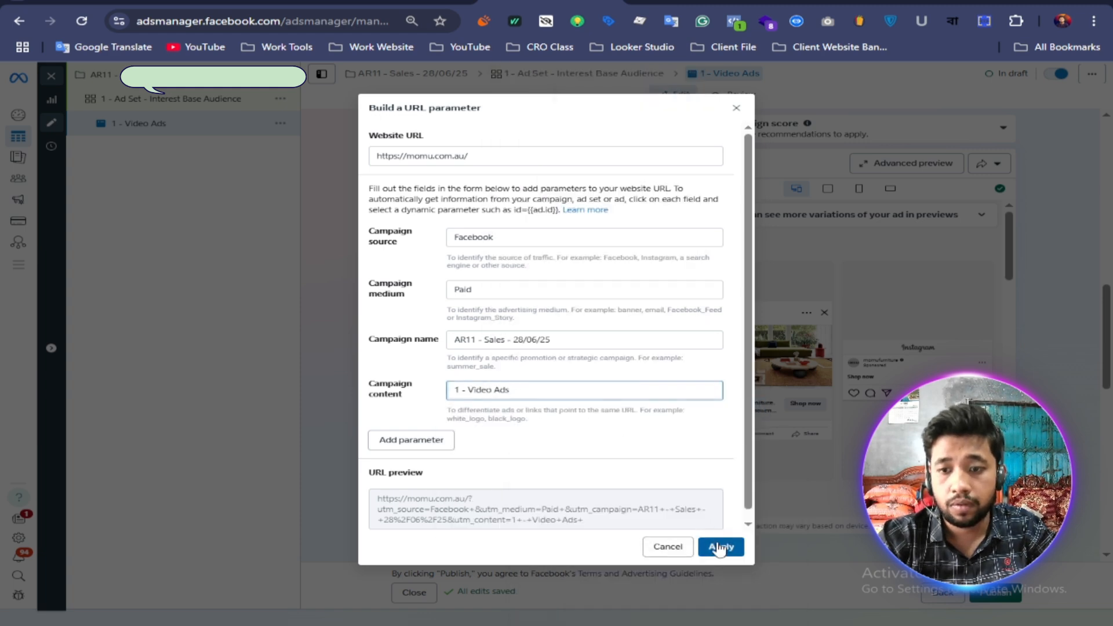
pyautogui.click(721, 546)
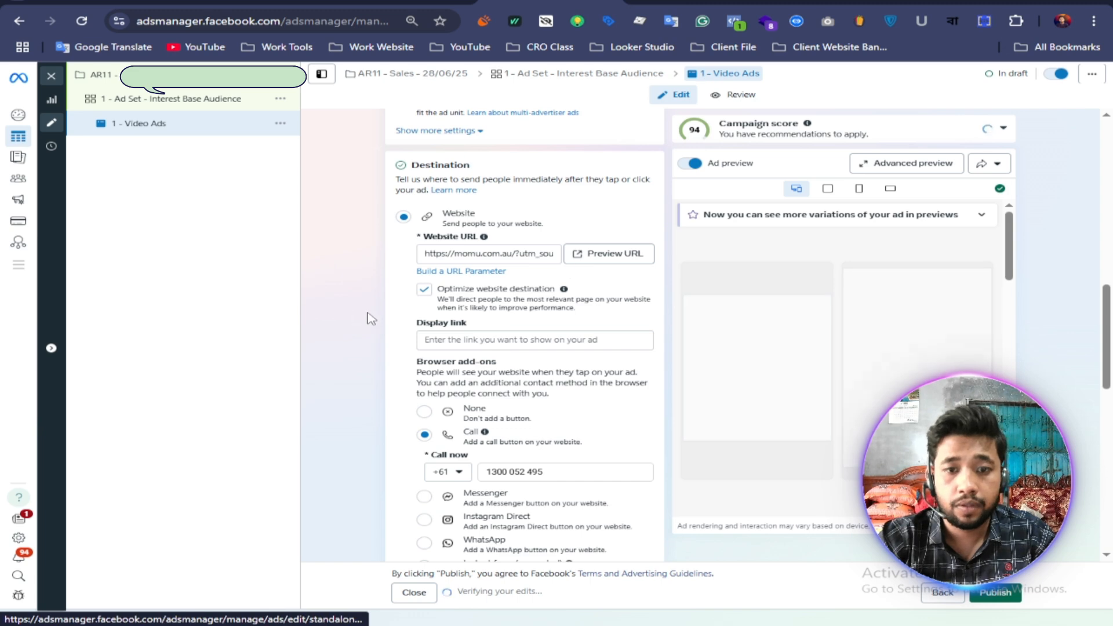
# Step: Set the website destination's browser add-on to None
pyautogui.scroll(-5, 366, 318)
pyautogui.scroll(1, 410, 180)
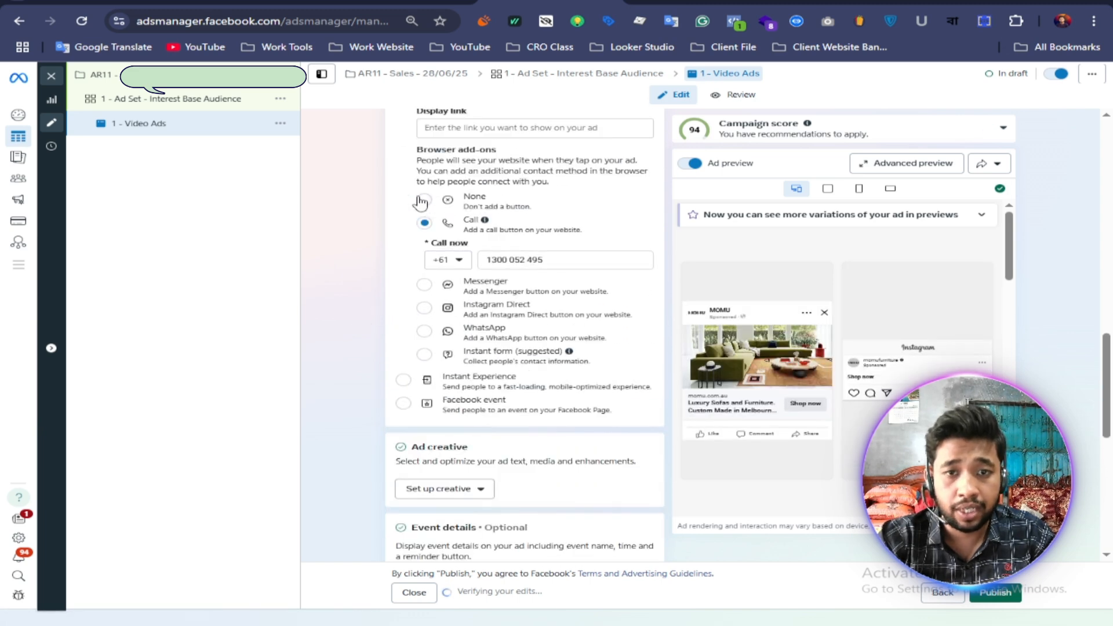
pyautogui.click(425, 200)
# Step: Set up a video ad creative using the vertical green sofa video from the account's media library
pyautogui.scroll(-2, 307, 325)
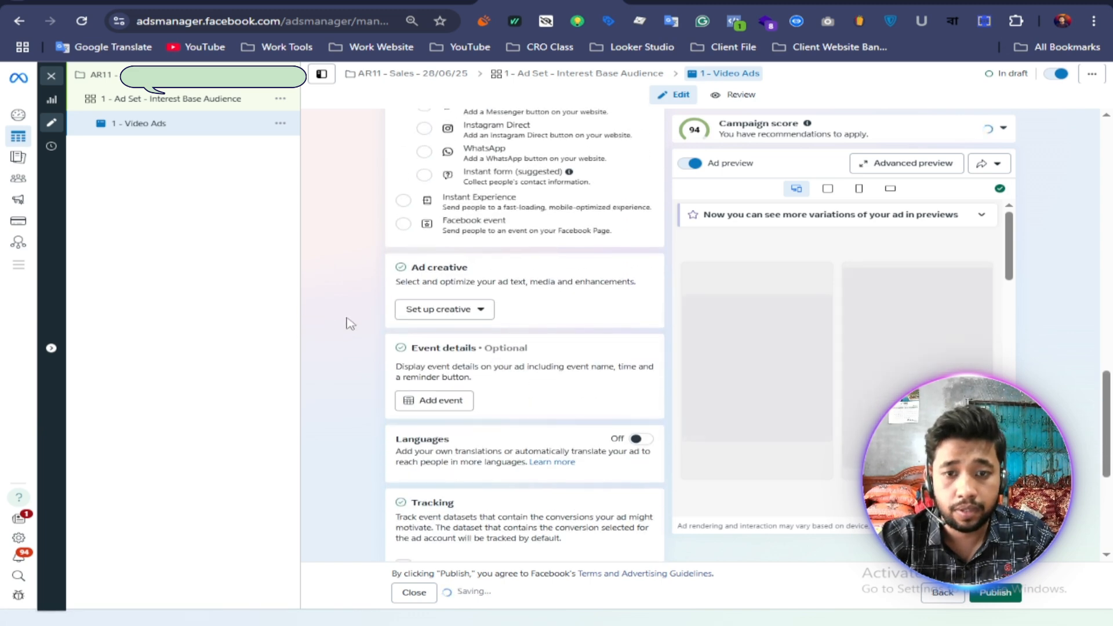
pyautogui.click(455, 314)
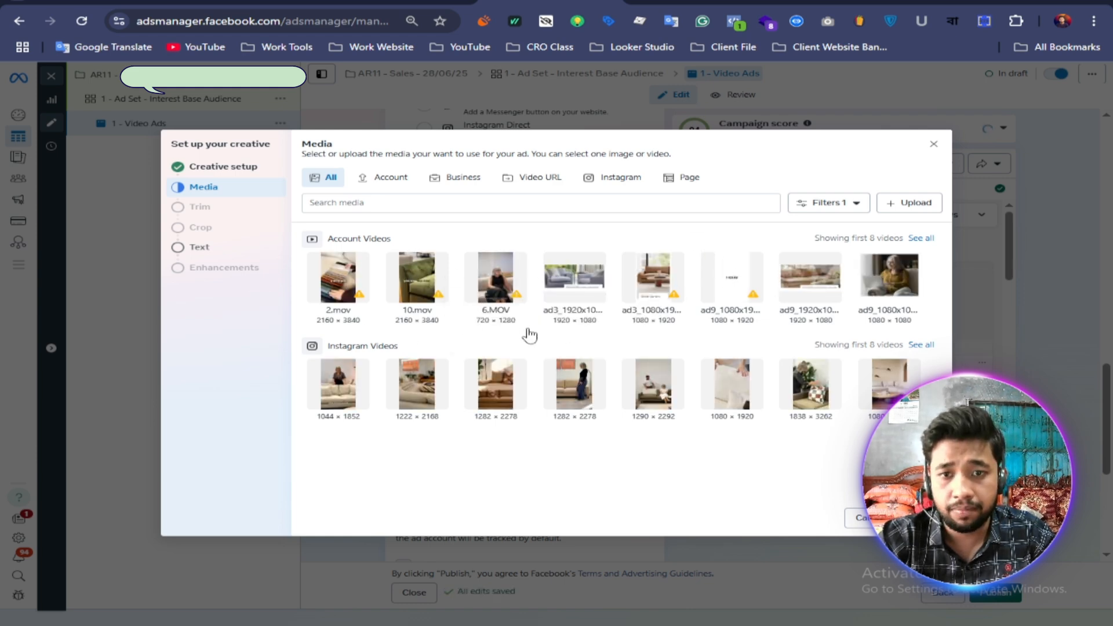
pyautogui.scroll(-1, 508, 409)
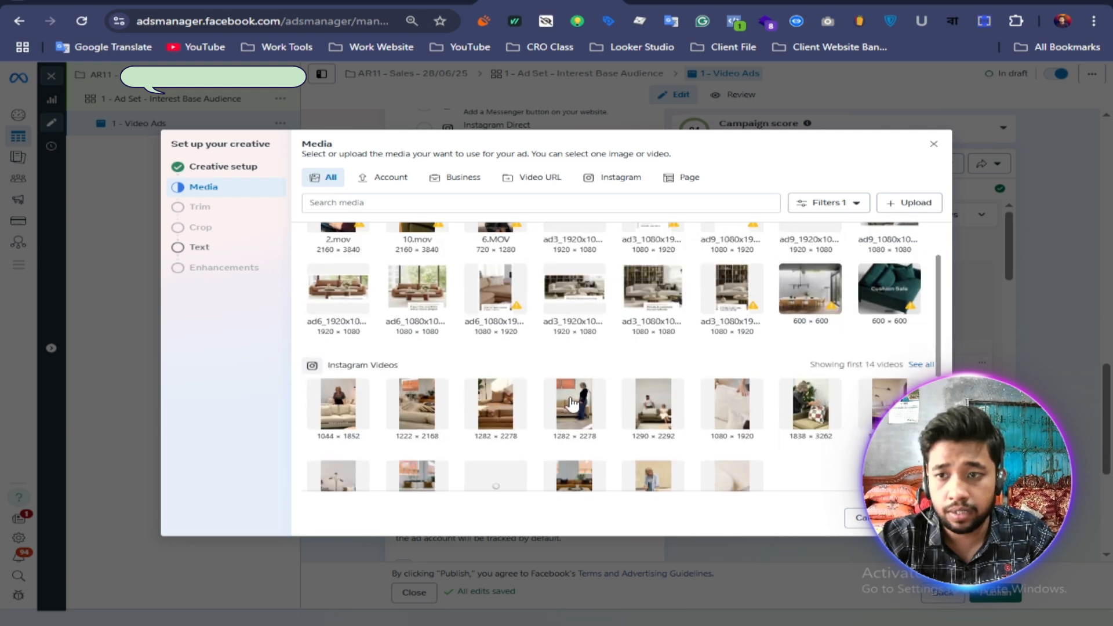
pyautogui.scroll(1, 571, 402)
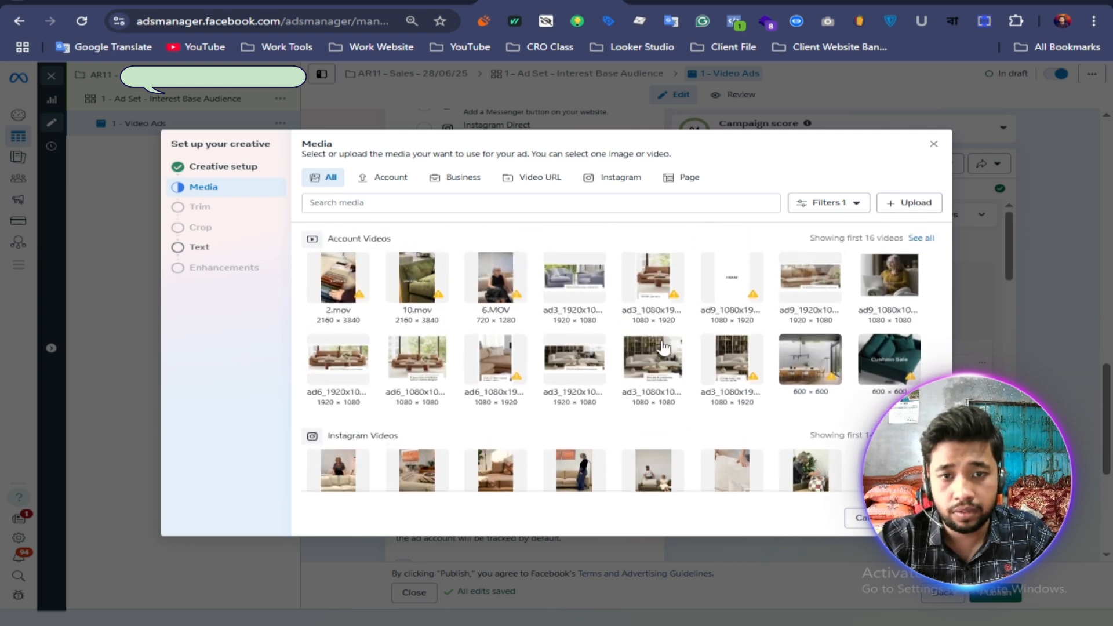
pyautogui.click(921, 518)
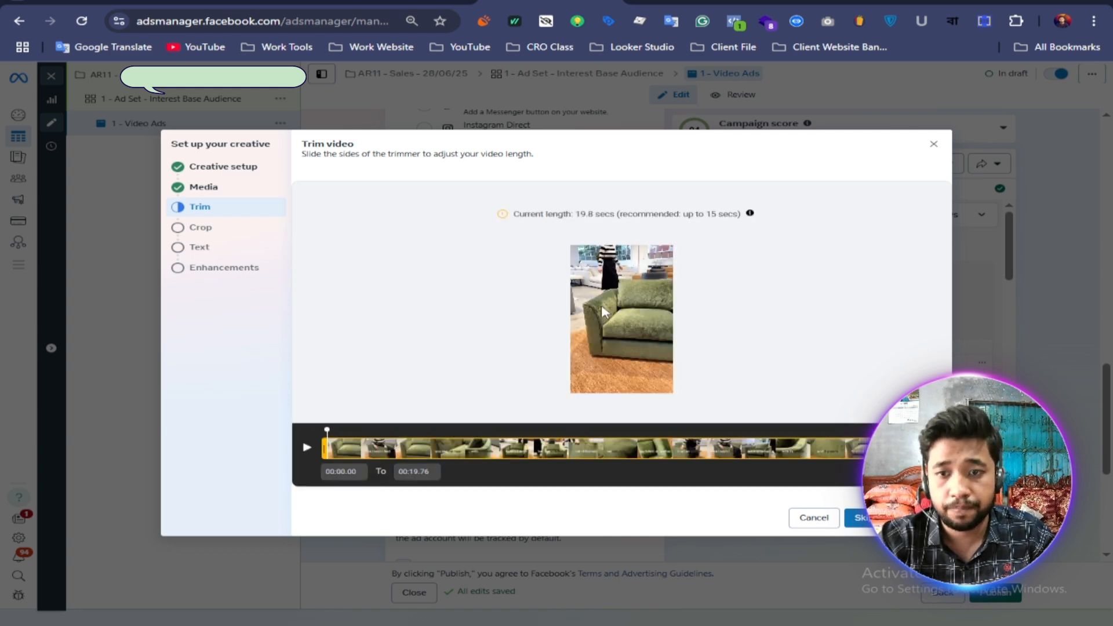
# Step: Complete the creative setup without trimming the video, keeping the original crops for all formats and leaving the ad text blank
pyautogui.click(904, 517)
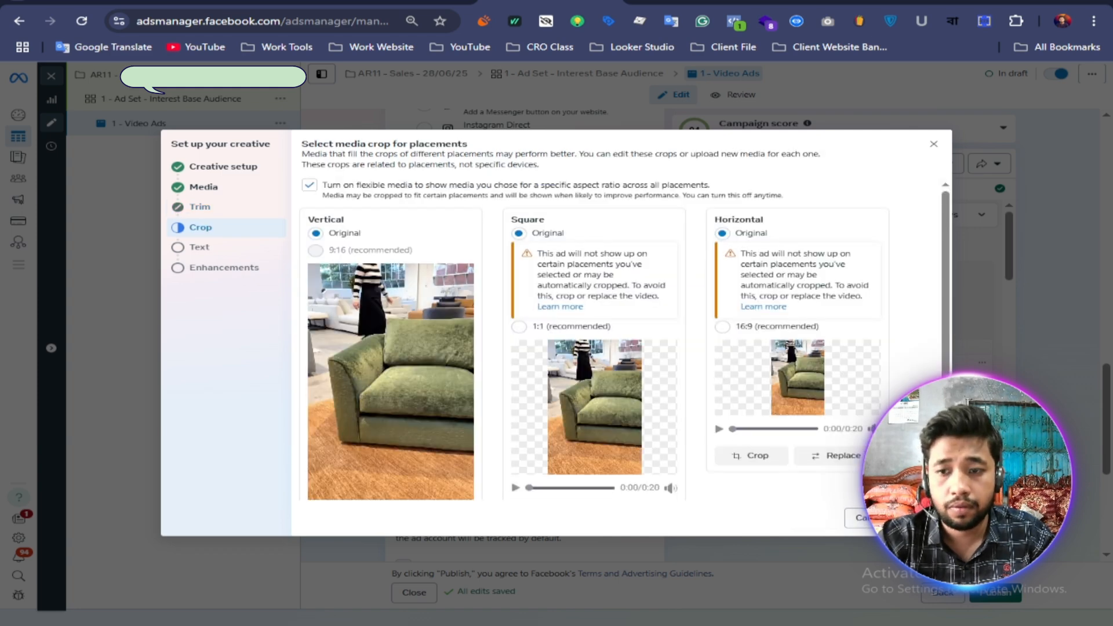
pyautogui.click(913, 517)
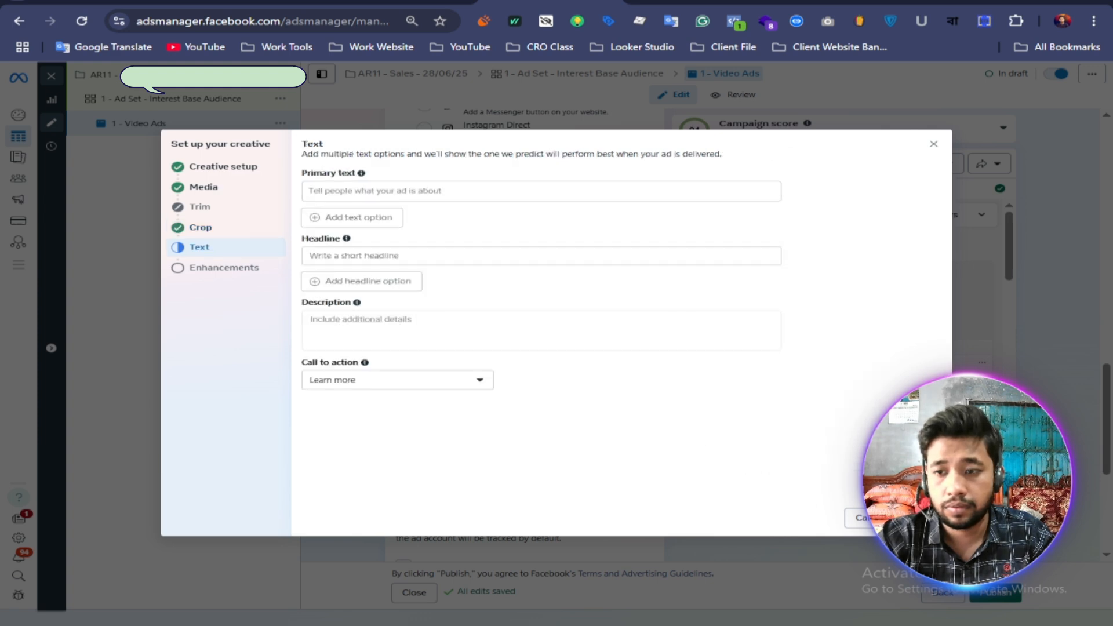
pyautogui.click(913, 518)
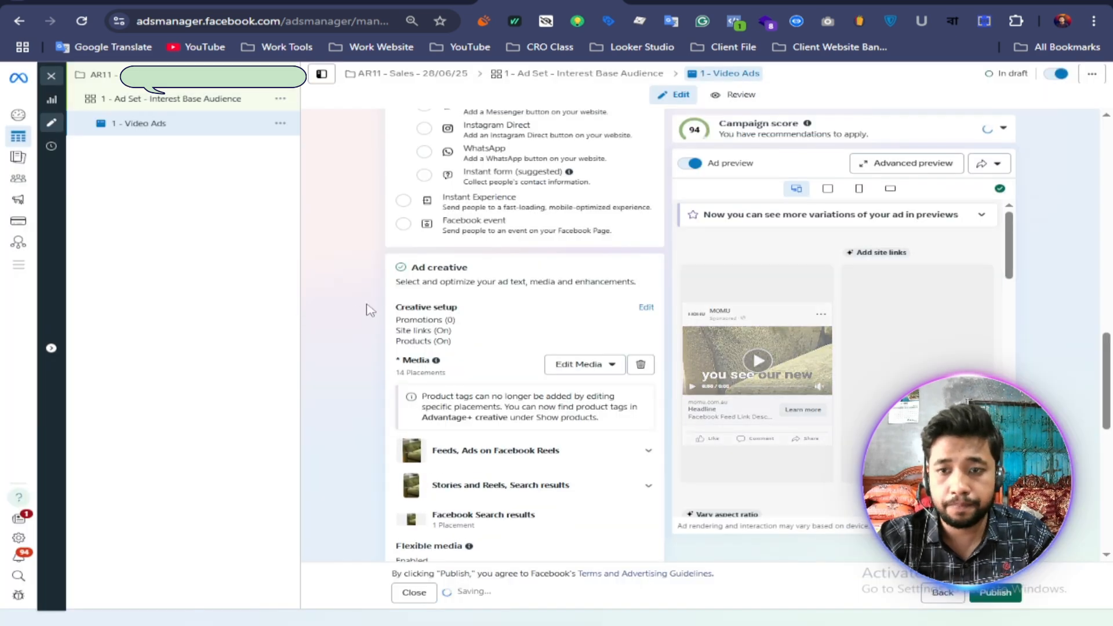
pyautogui.scroll(-7, 352, 312)
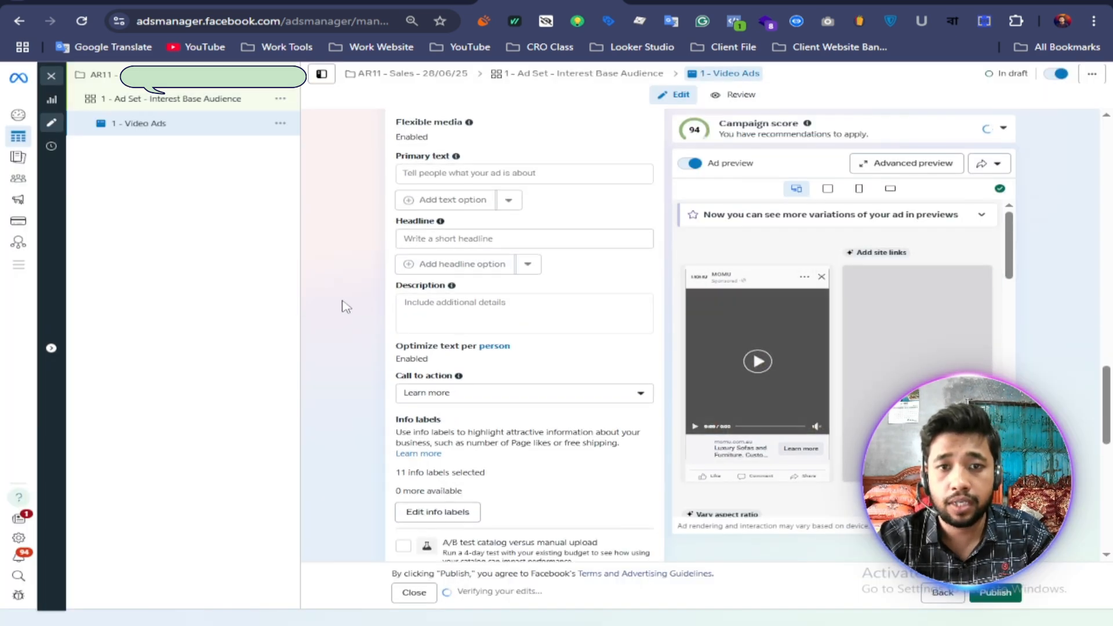
# Step: Switch to the Google Docs plan and copy the full "Meet Taylor" text, including contact details, from the first "Ads Copy:- 14/06" tab
pyautogui.click(659, 2)
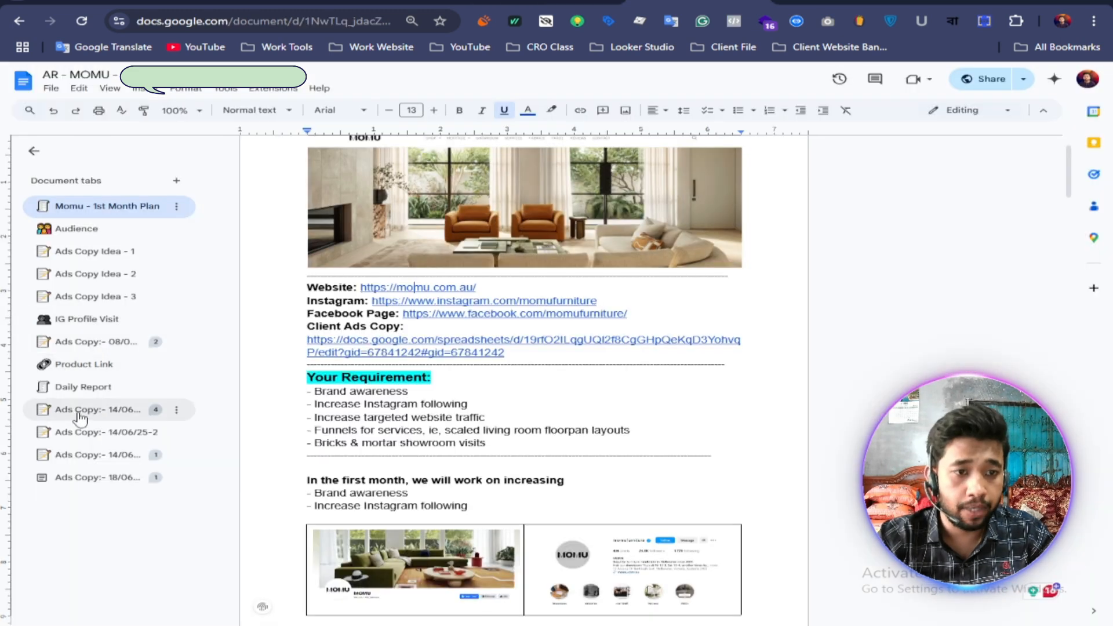
pyautogui.click(100, 410)
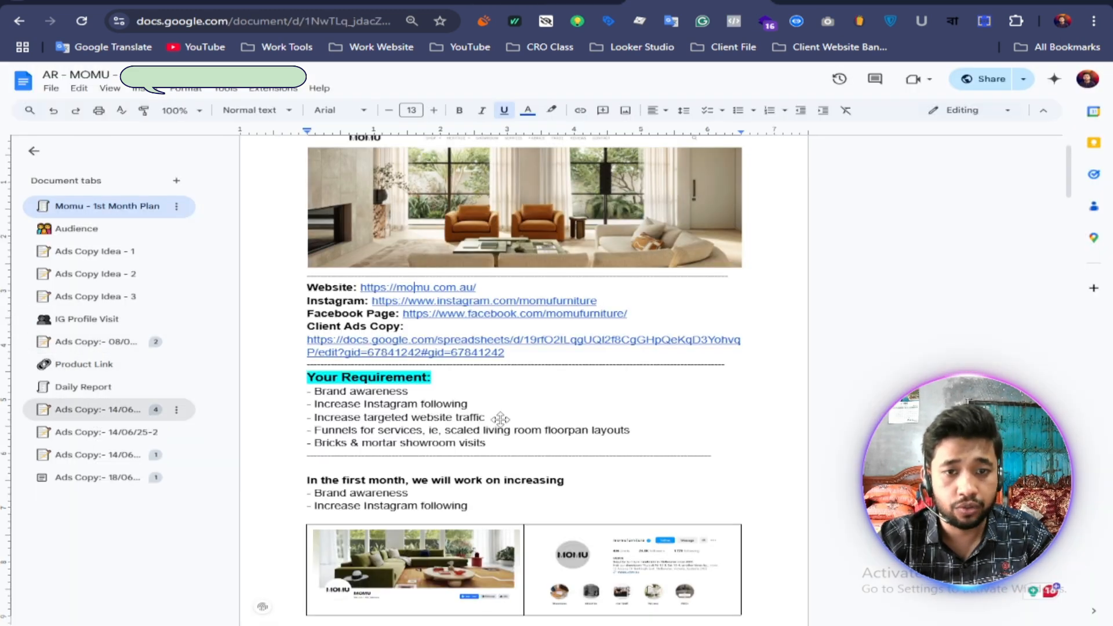
pyautogui.scroll(-5, 493, 413)
pyautogui.scroll(-12, 493, 413)
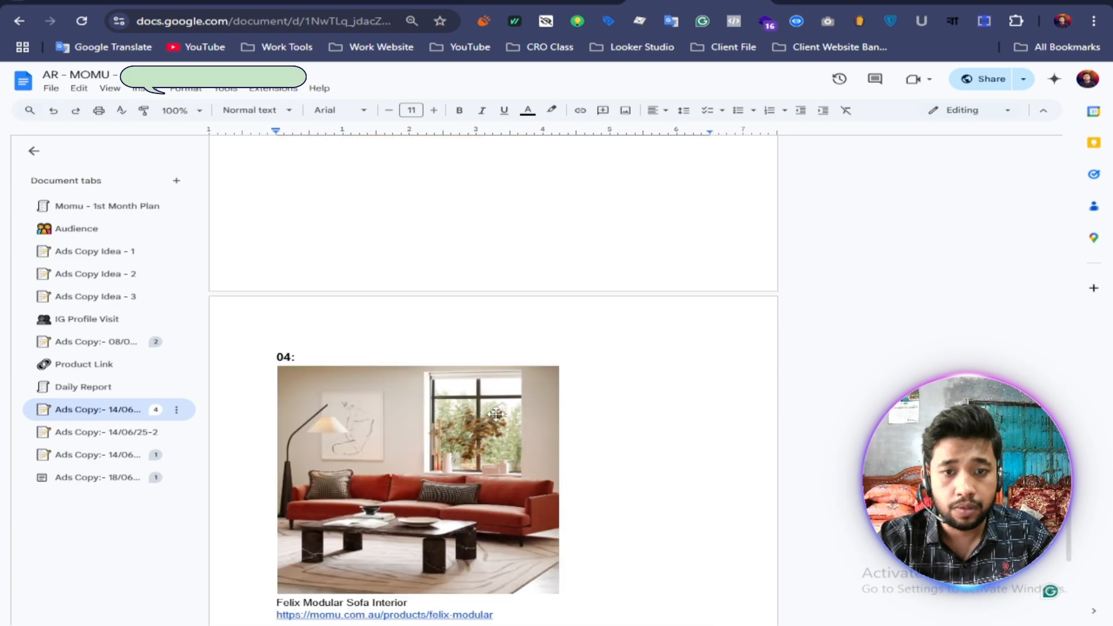
pyautogui.scroll(13, 487, 412)
pyautogui.scroll(5, 476, 406)
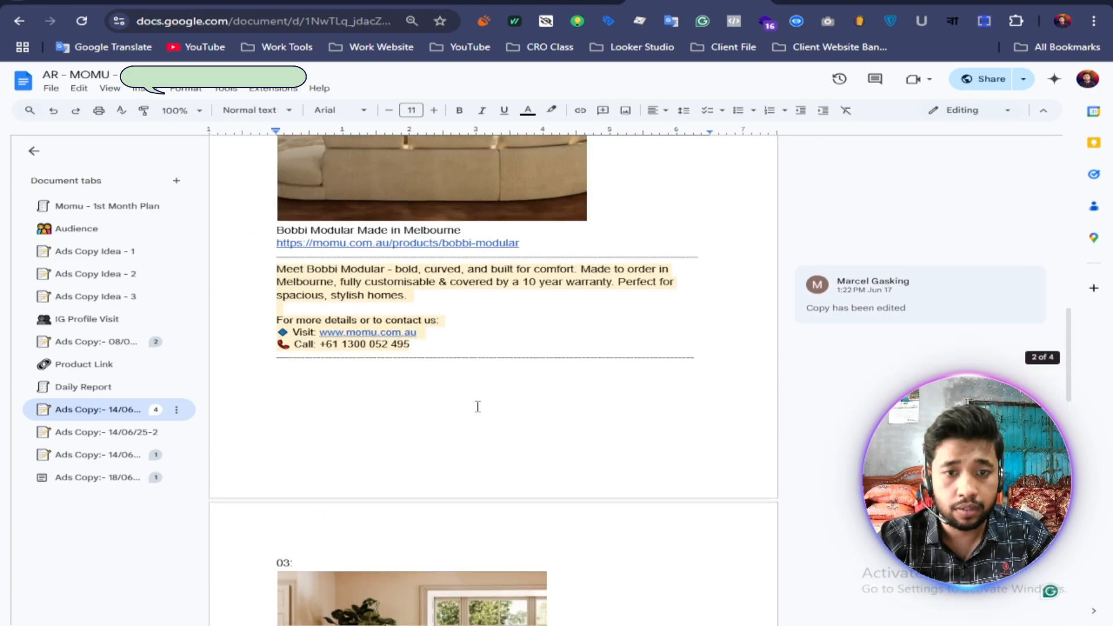
pyautogui.scroll(-7, 479, 403)
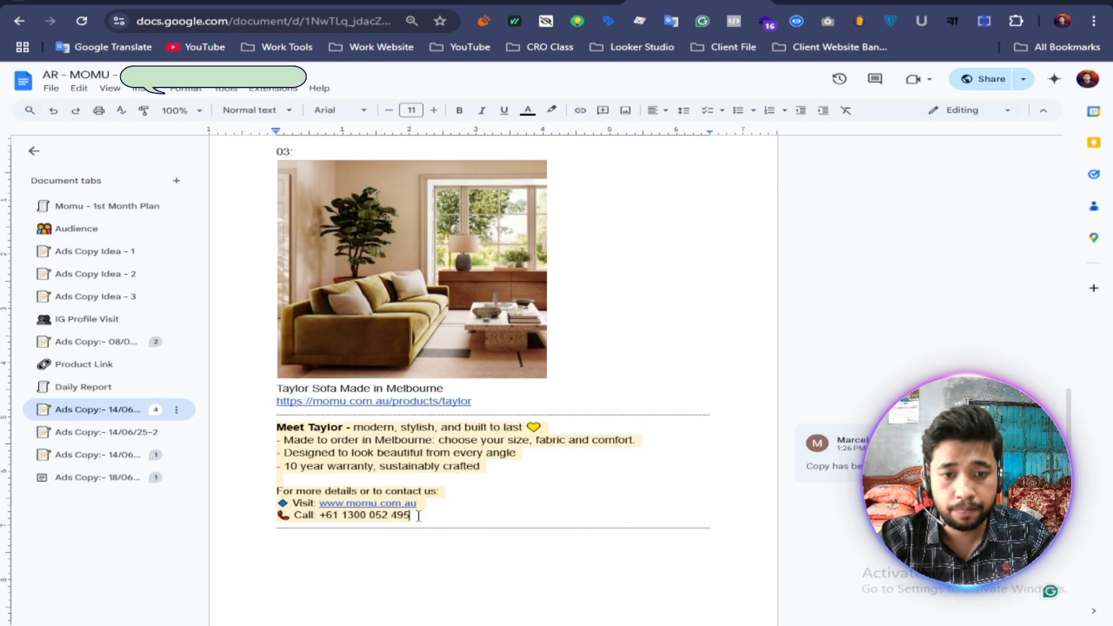
pyautogui.moveTo(413, 515); pyautogui.dragTo(266, 432)
pyautogui.rightClick(341, 436)
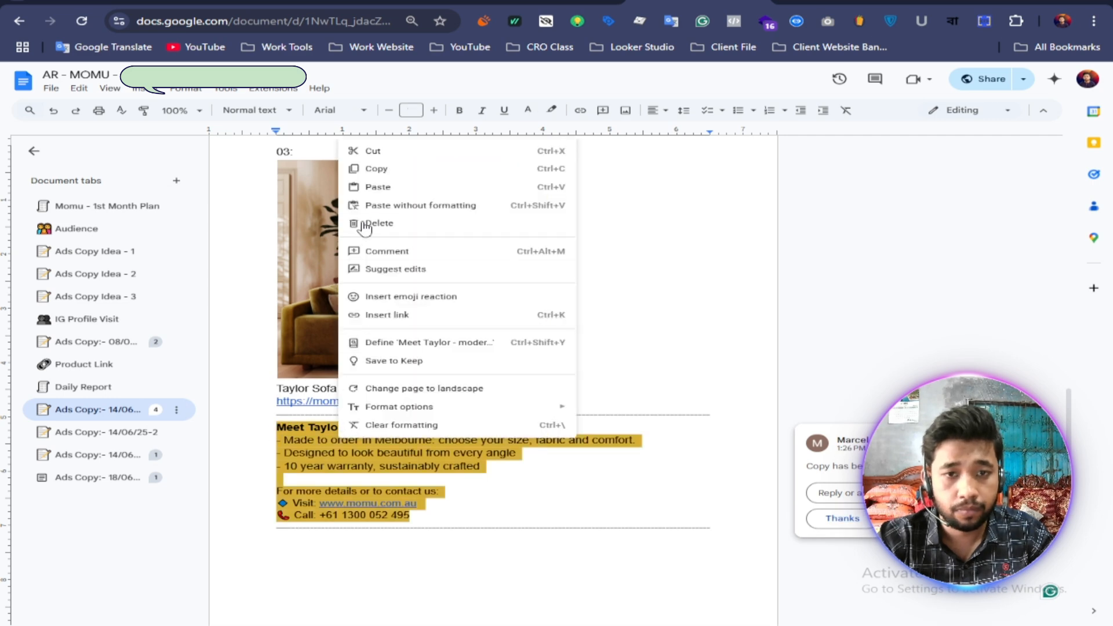
pyautogui.click(374, 169)
# Step: Return to Ads Manager and paste the copied "Meet Taylor" text as the video ad's primary text
pyautogui.click(580, 2)
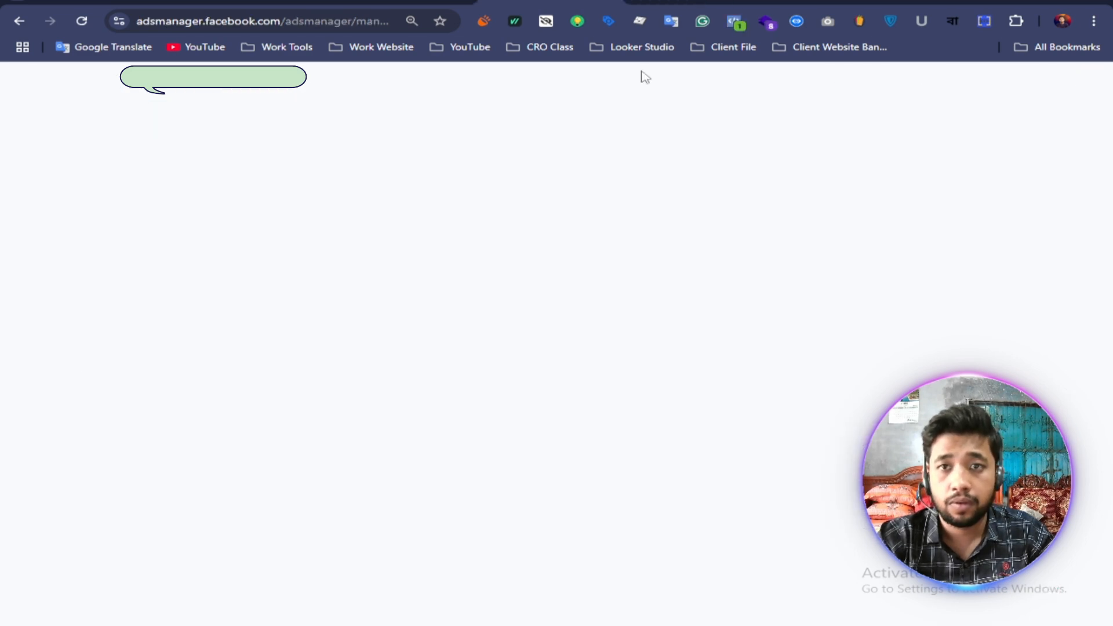
pyautogui.rightClick(423, 171)
pyautogui.click(464, 333)
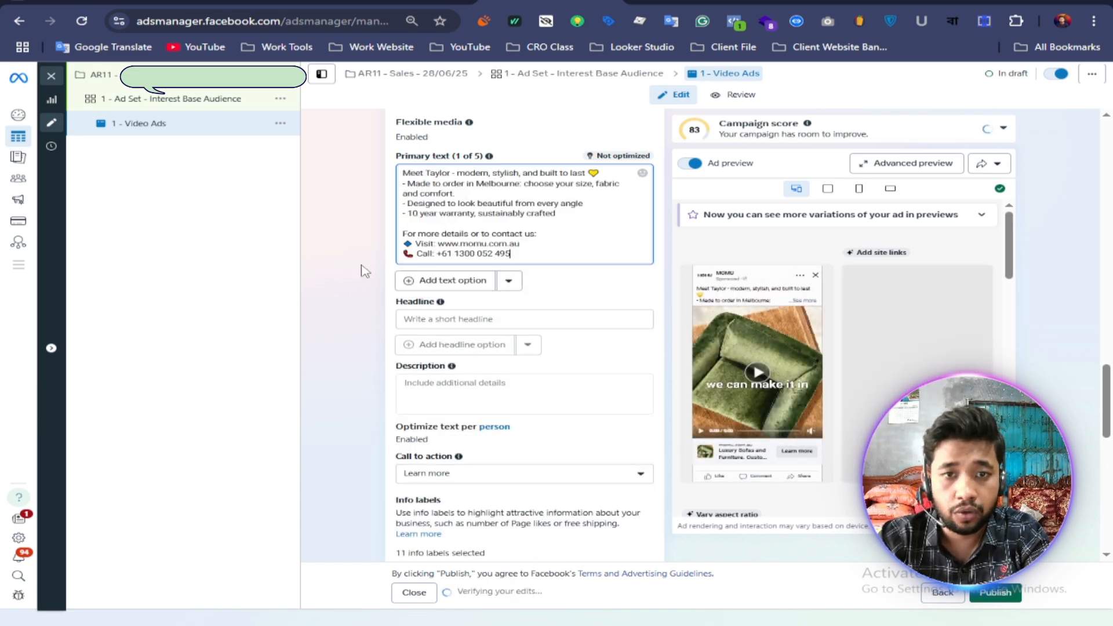
# Step: Copy "10 year warranty, sustainably crafted" from the Taylor text in Google Docs and resolve the comment on that copy
pyautogui.click(455, 320)
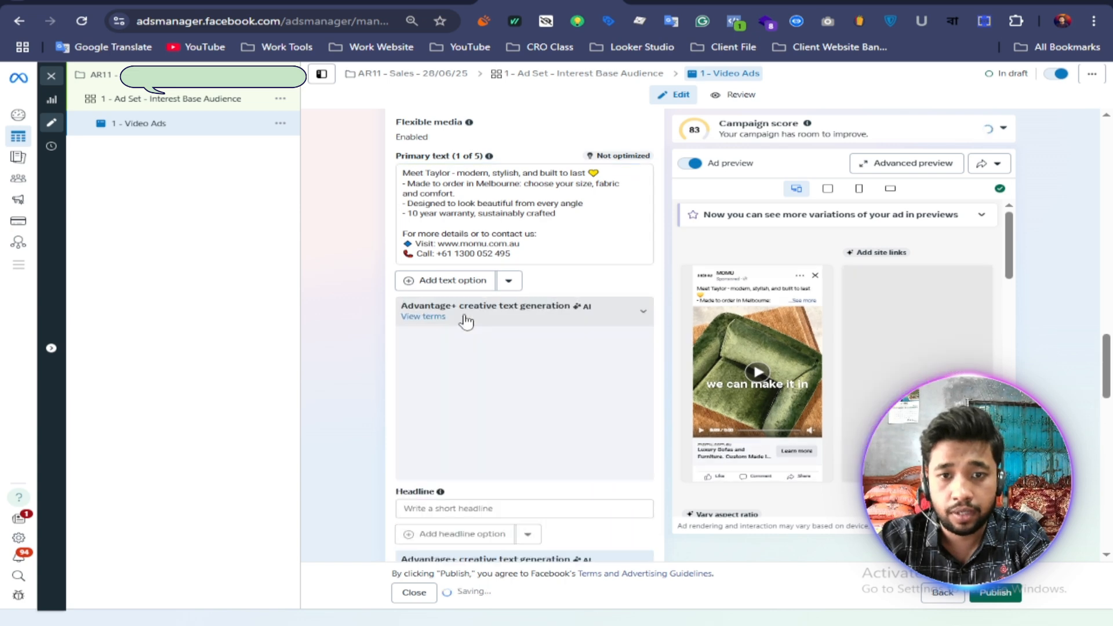
pyautogui.click(690, 2)
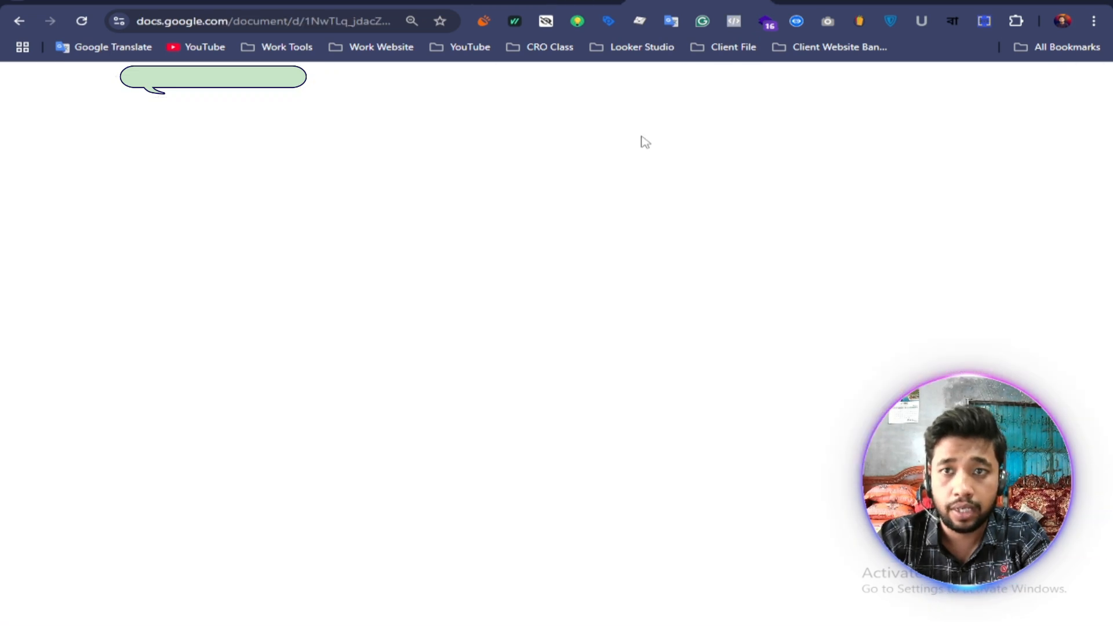
pyautogui.moveTo(482, 396); pyautogui.dragTo(290, 397)
pyautogui.rightClick(360, 396)
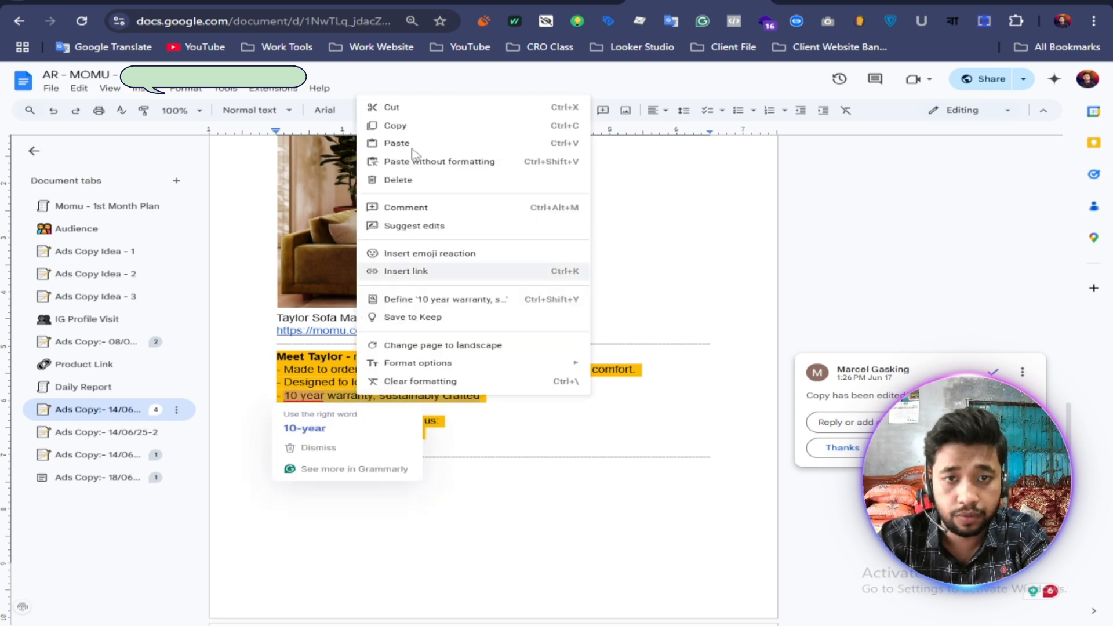
pyautogui.click(377, 120)
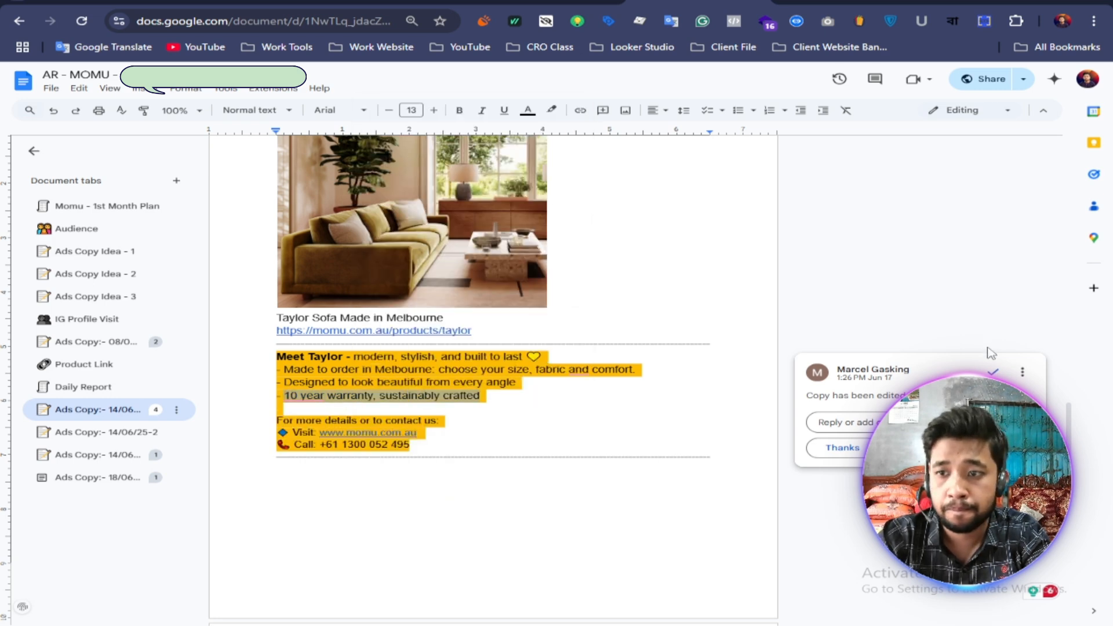
pyautogui.click(991, 371)
# Step: Set the ad's headline in Ads Manager to the copied "10 year warranty, sustainably crafted"
pyautogui.click(806, 1)
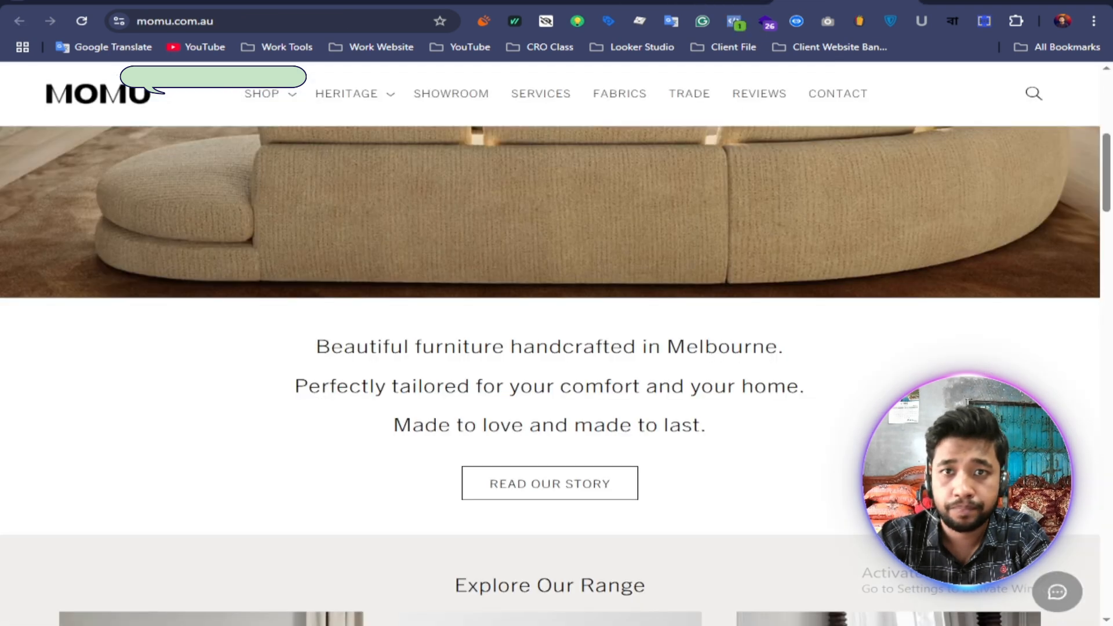
pyautogui.click(551, 2)
pyautogui.rightClick(421, 319)
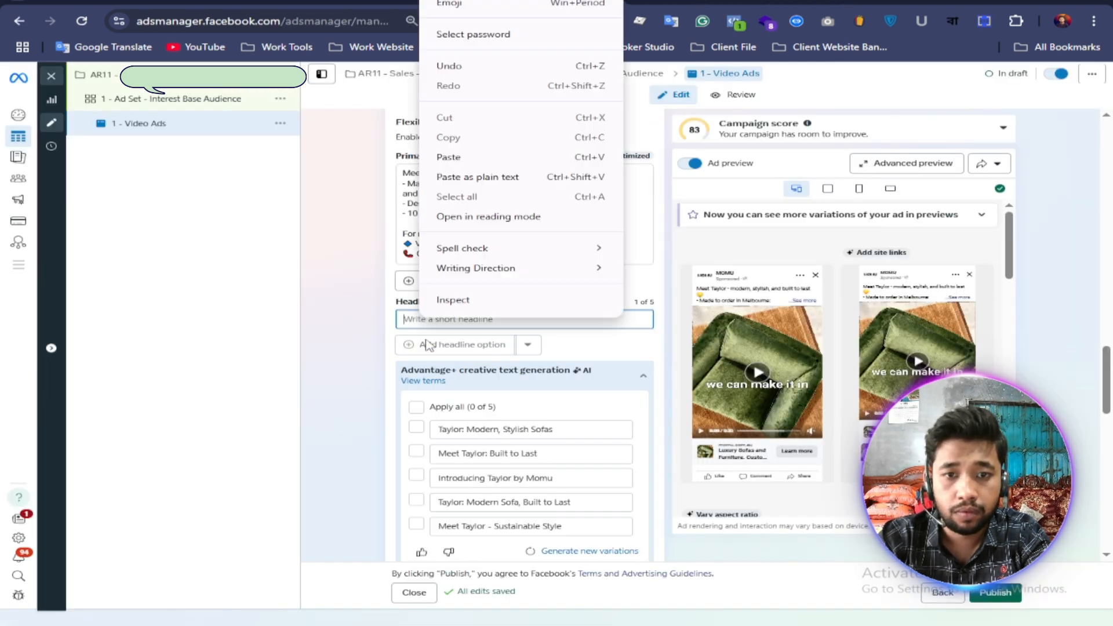
pyautogui.click(459, 155)
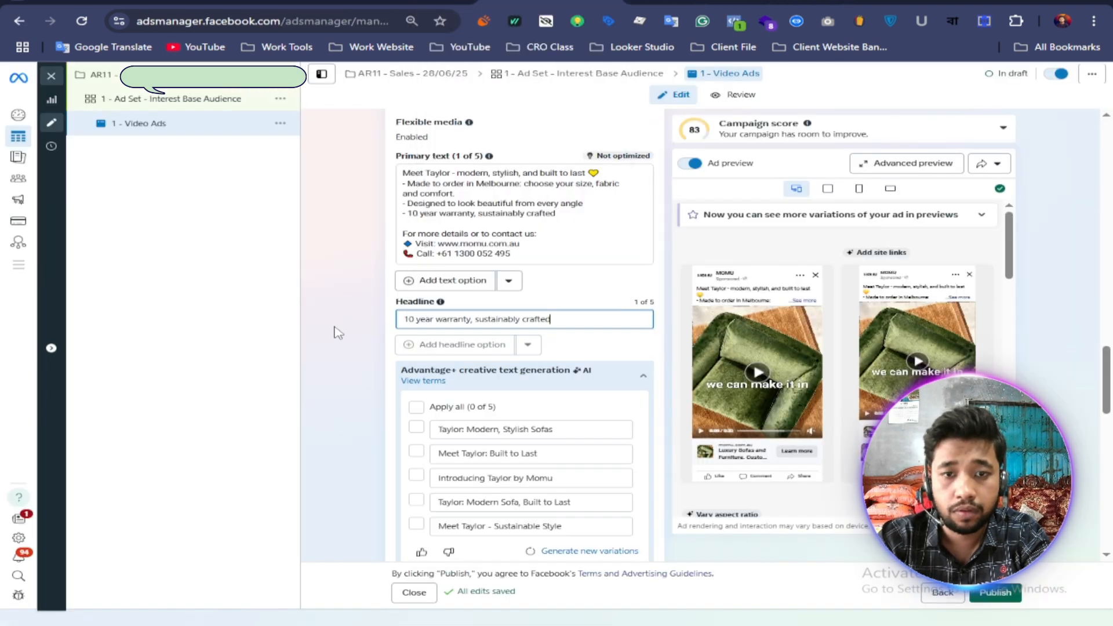
# Step: Apply all five AI-generated headline variations to the ad and collapse the text generation suggestions
pyautogui.click(323, 384)
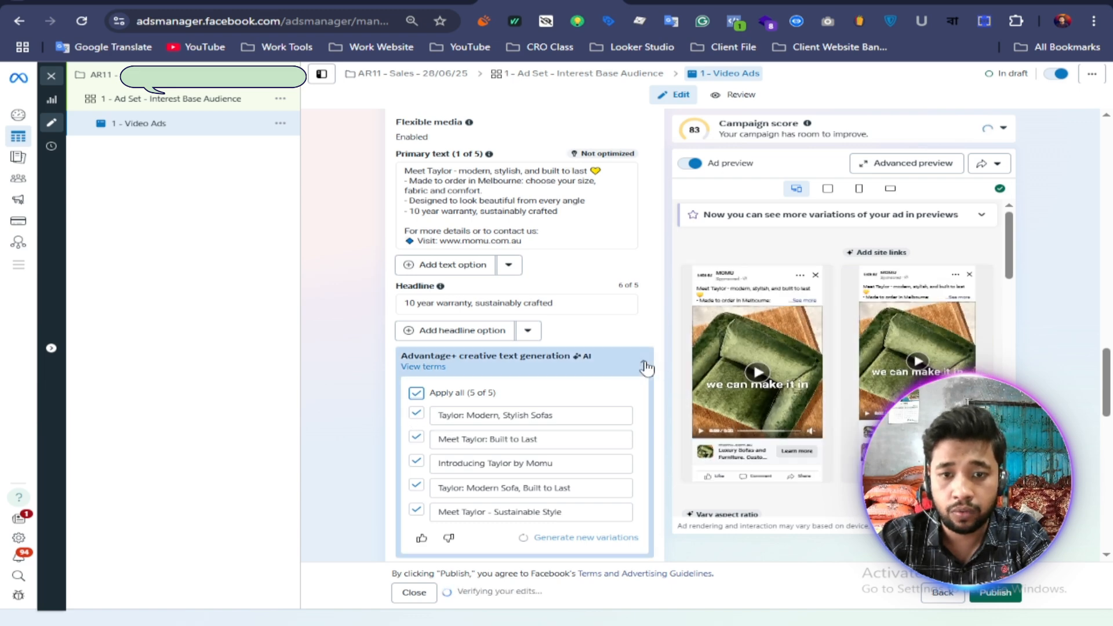
pyautogui.click(643, 361)
pyautogui.scroll(-1, 557, 437)
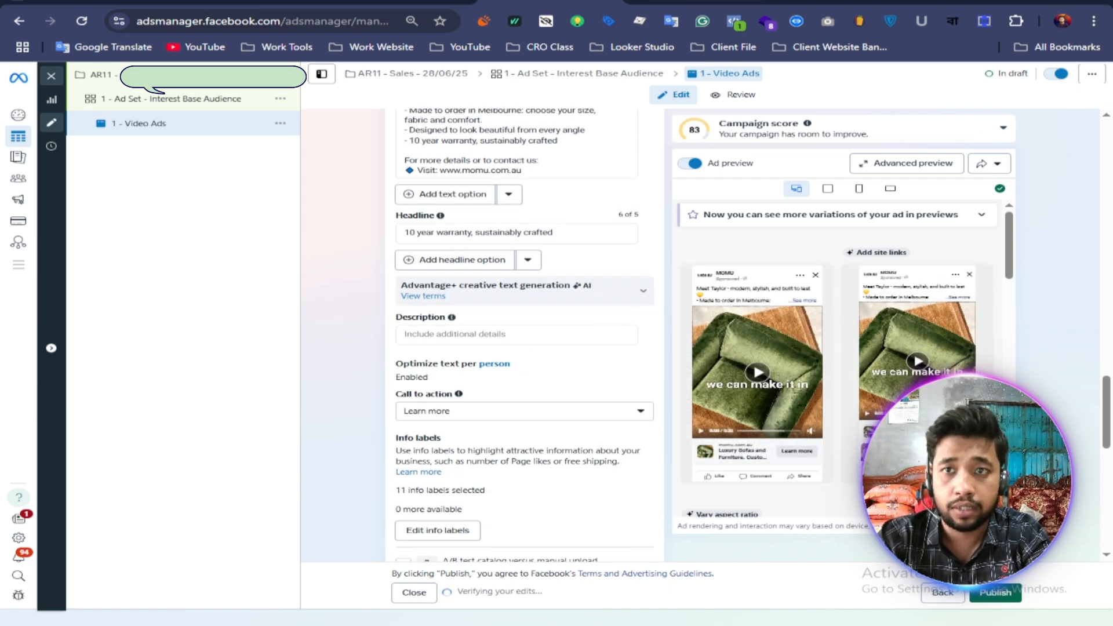
# Step: Copy "Made to order in Melbourne: choose your size, fabric and comfort." from Google Docs into the ad's description
pyautogui.hotkey('ctrl', 'Tab')
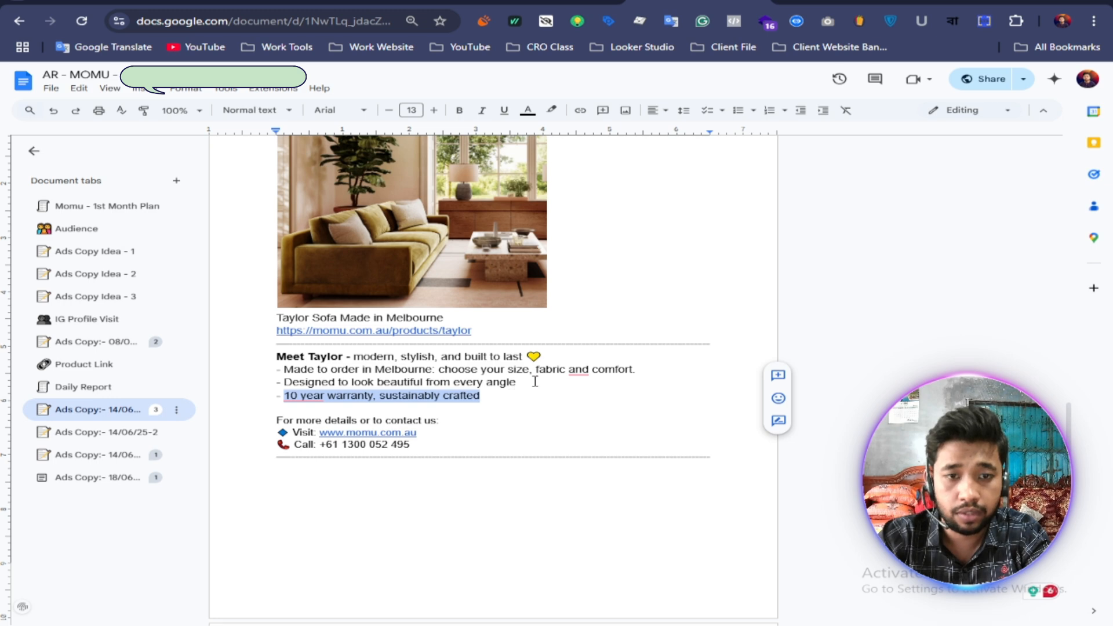
pyautogui.moveTo(635, 375); pyautogui.dragTo(291, 369)
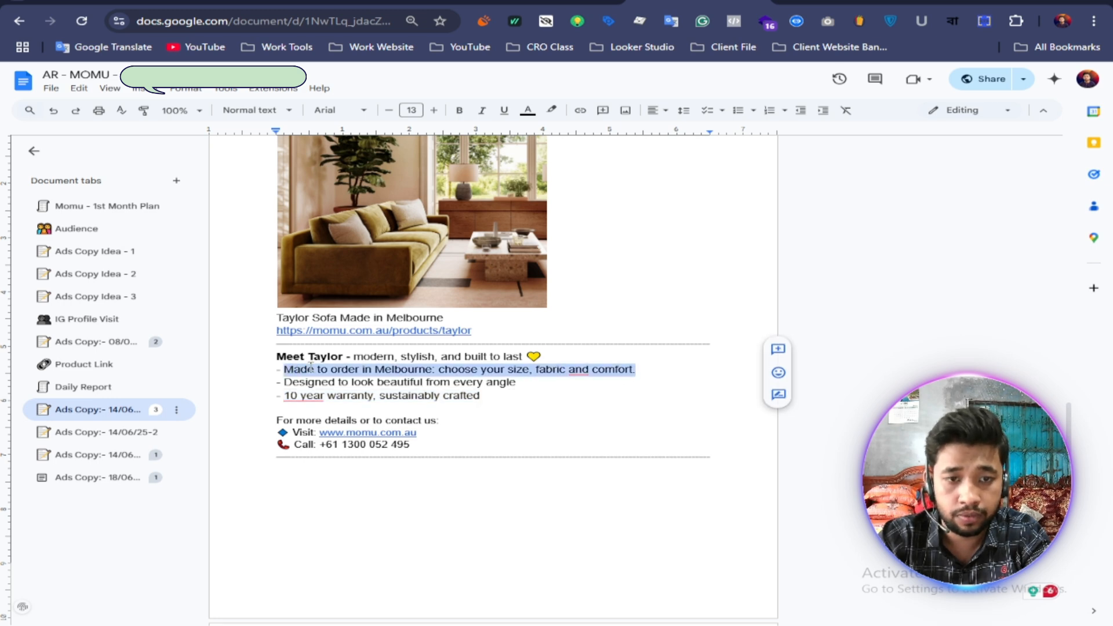
pyautogui.rightClick(311, 367)
pyautogui.click(348, 101)
pyautogui.hotkey('ctrl', 'Tab')
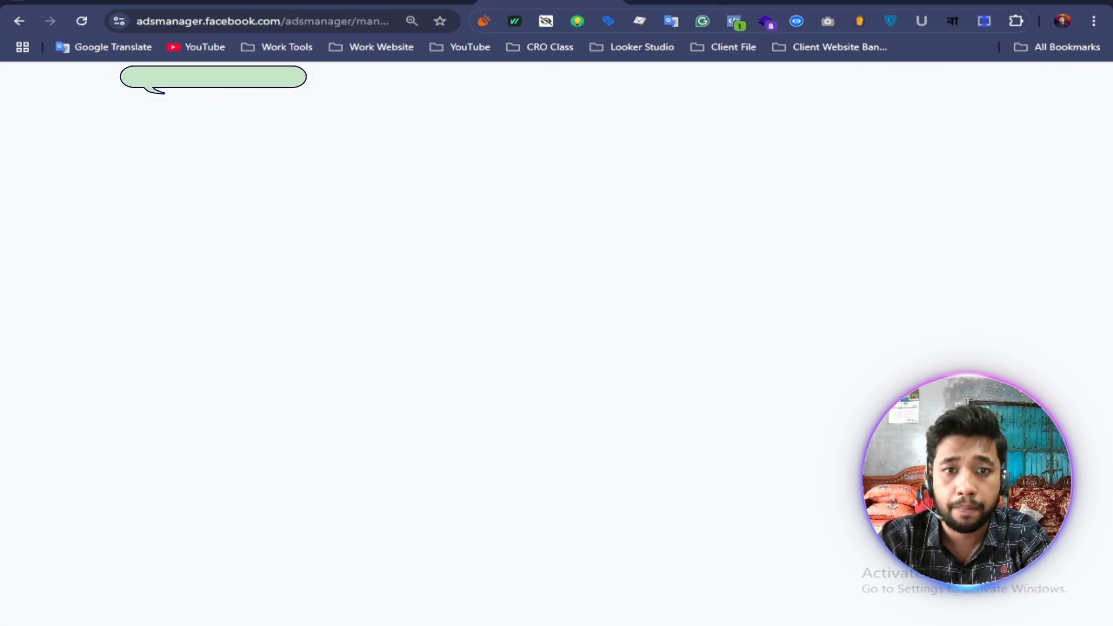
pyautogui.click(421, 337)
pyautogui.rightClick(420, 334)
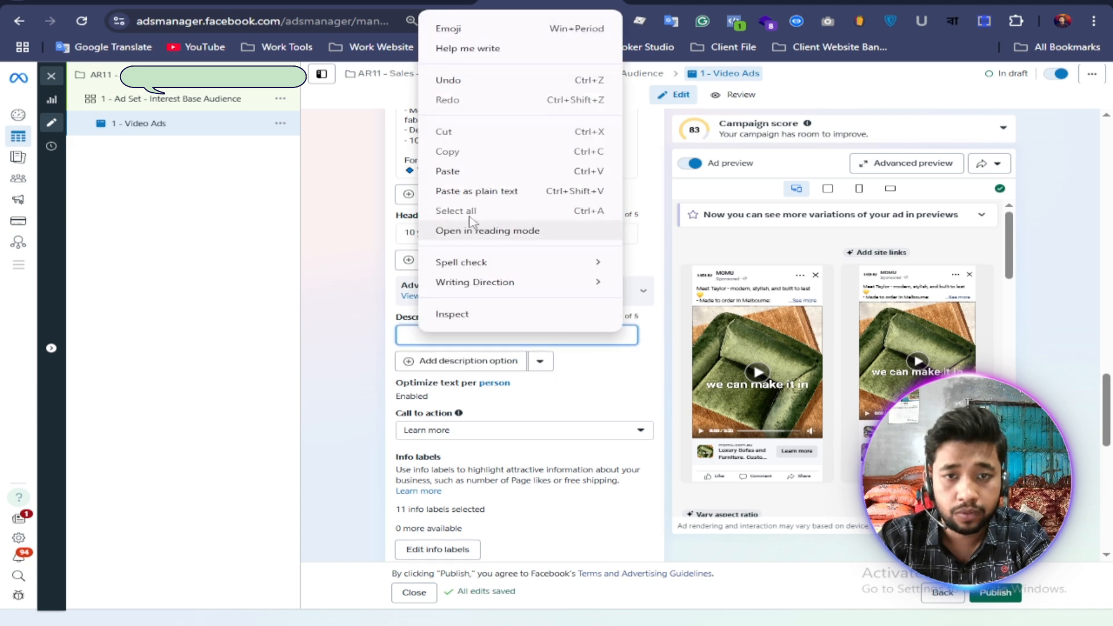
pyautogui.click(446, 172)
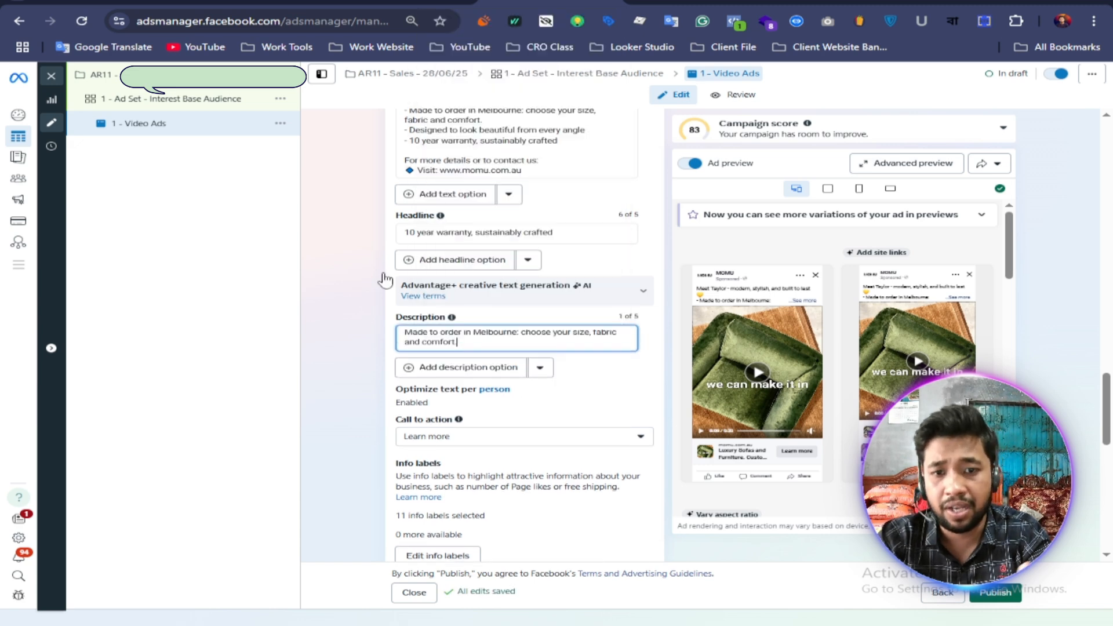
pyautogui.click(341, 355)
# Step: Set the video ad's call to action to Shop now
pyautogui.scroll(-2, 341, 354)
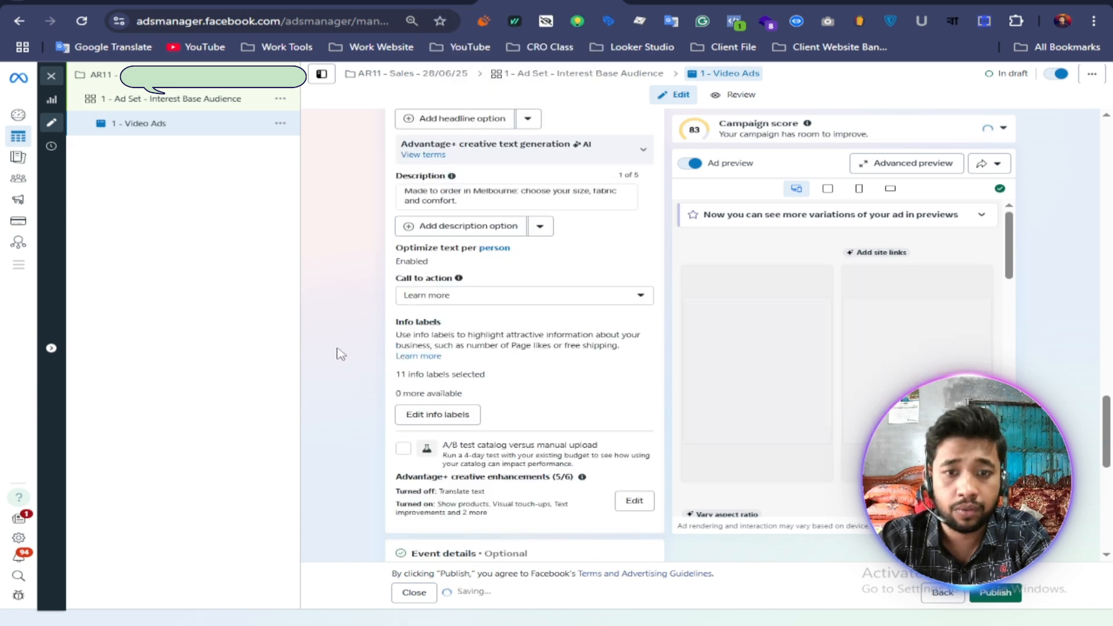
pyautogui.click(485, 293)
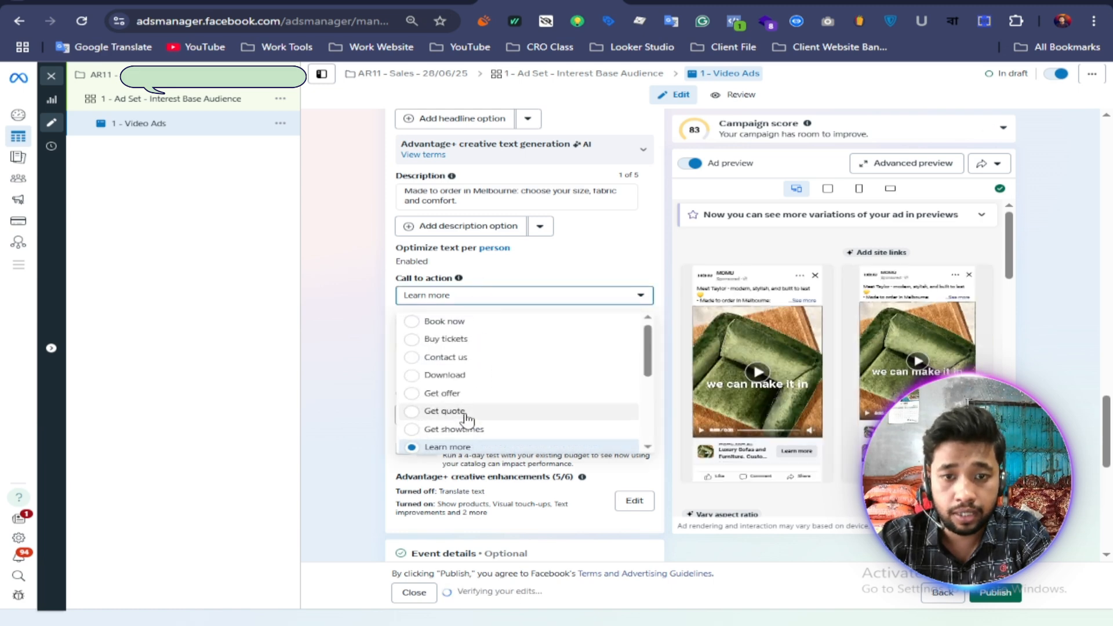
pyautogui.scroll(-3, 468, 410)
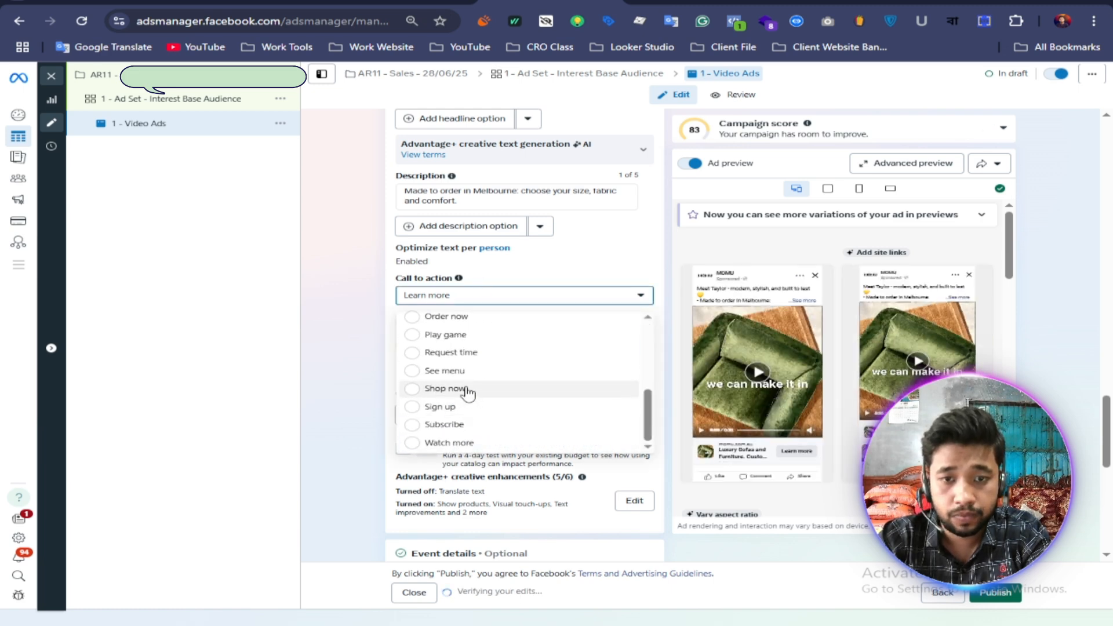
pyautogui.click(446, 389)
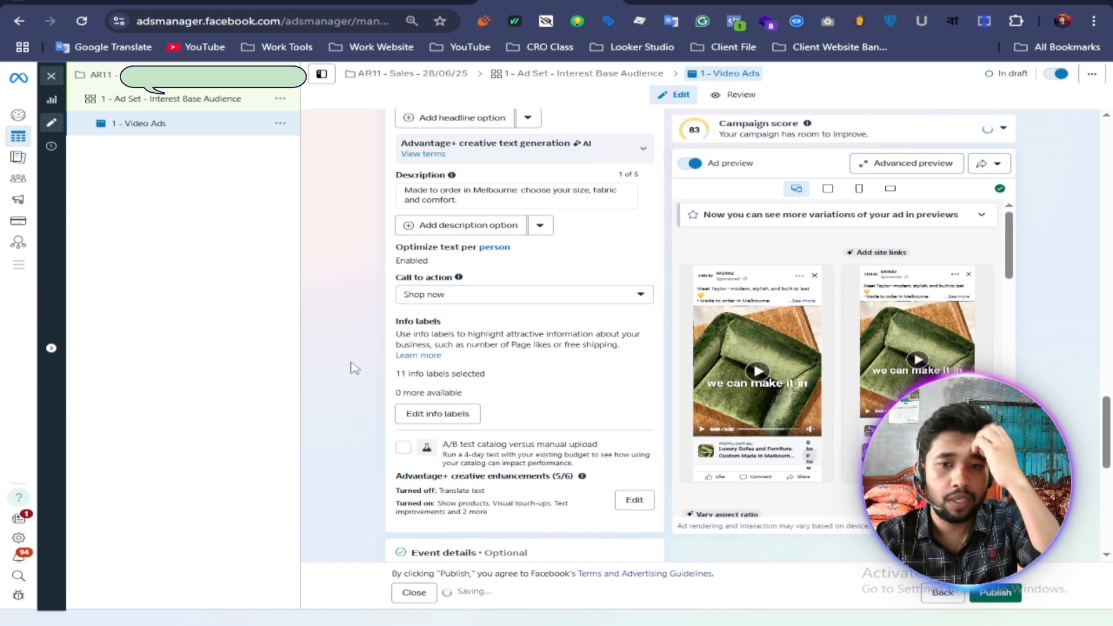
# Step: Review the video ad's remaining settings and the conversion settings of the "1 - Ad Set - Interest Base Audience" ad set
pyautogui.scroll(-3, 356, 368)
pyautogui.scroll(-1, 357, 369)
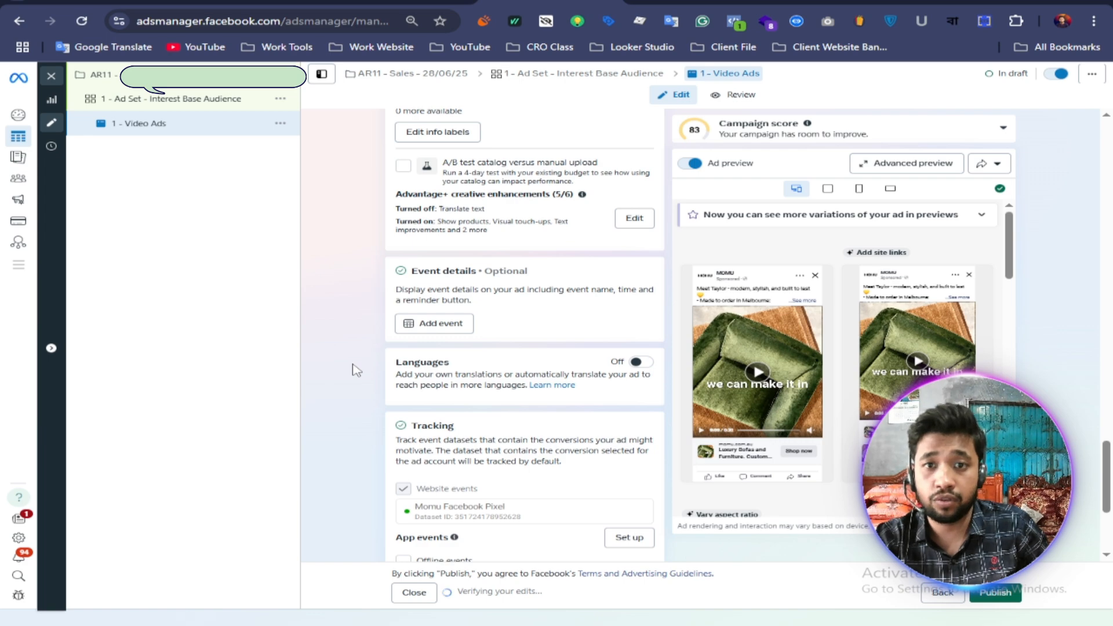
pyautogui.scroll(-3, 356, 369)
pyautogui.scroll(10, 357, 364)
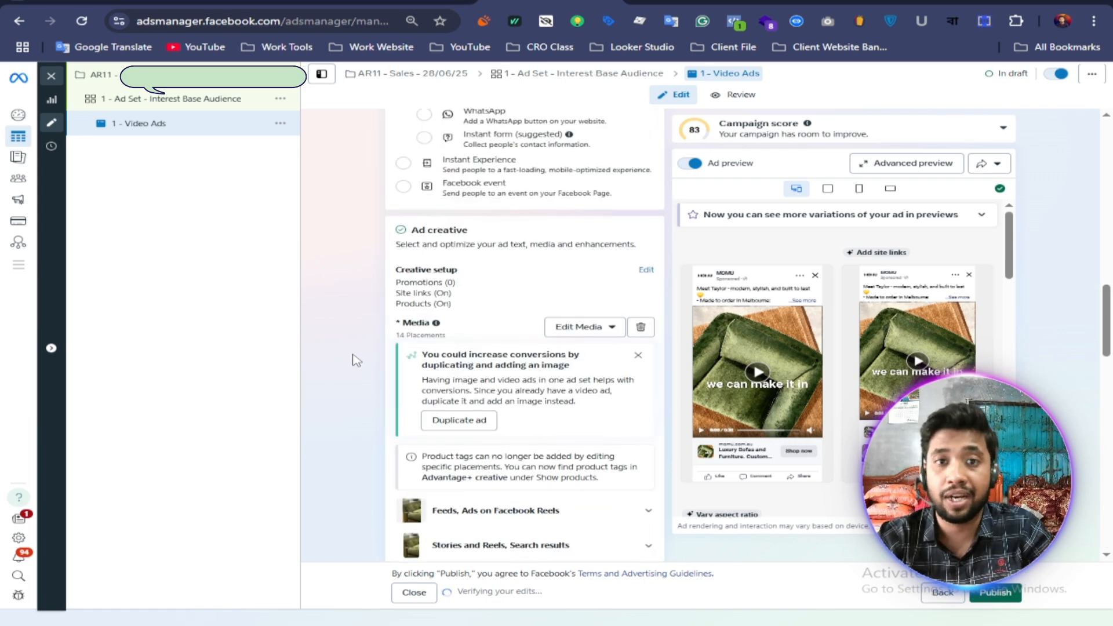
pyautogui.scroll(10, 356, 359)
pyautogui.click(241, 105)
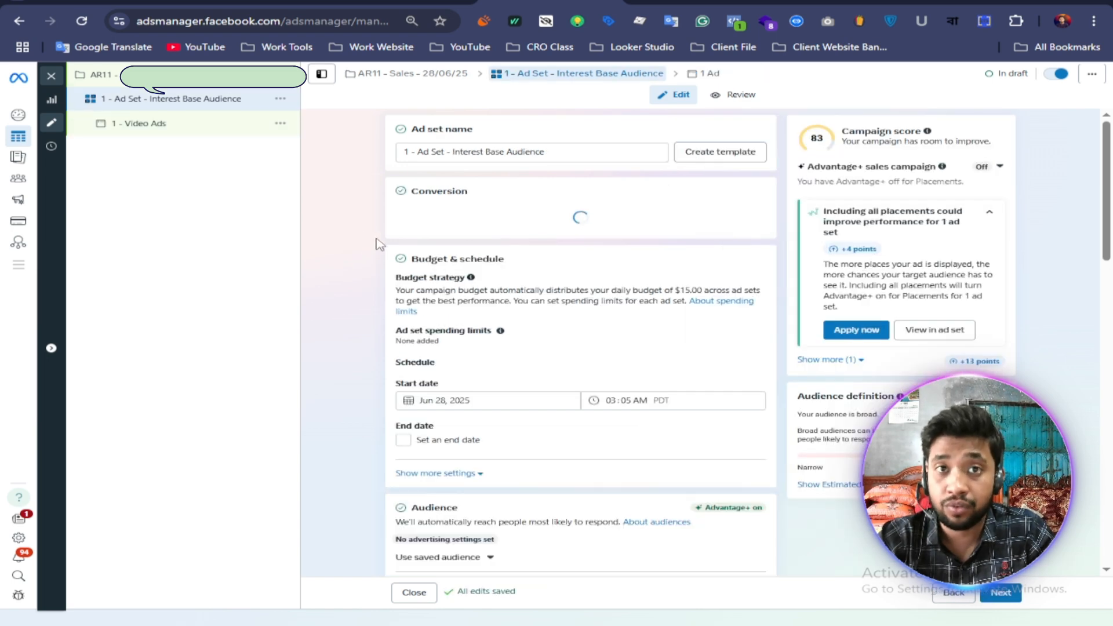
pyautogui.scroll(-3, 377, 271)
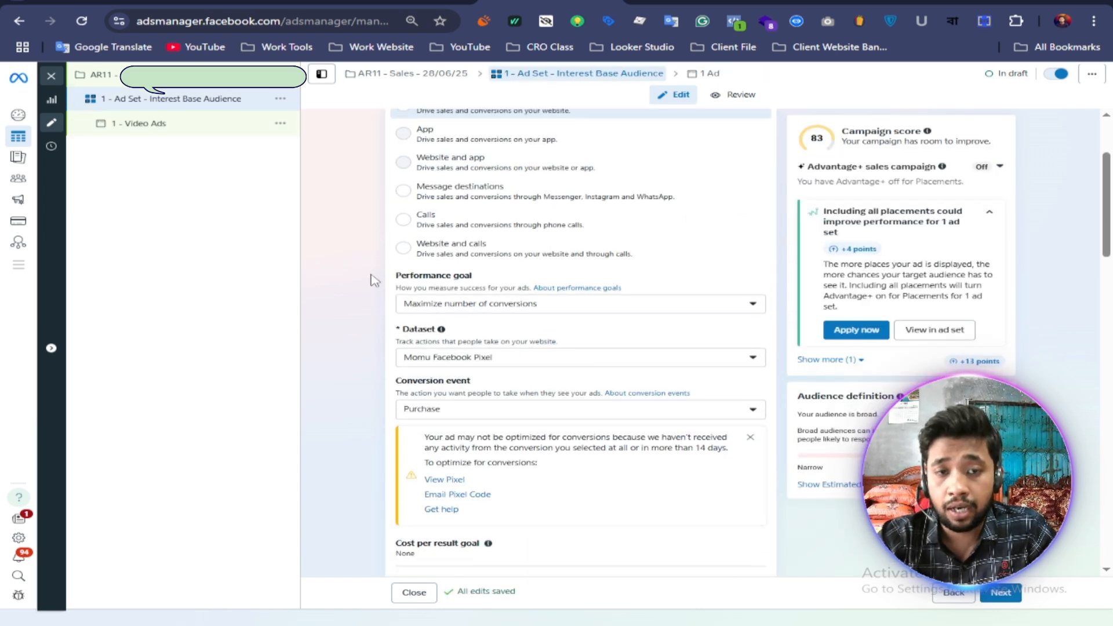
pyautogui.scroll(2, 372, 275)
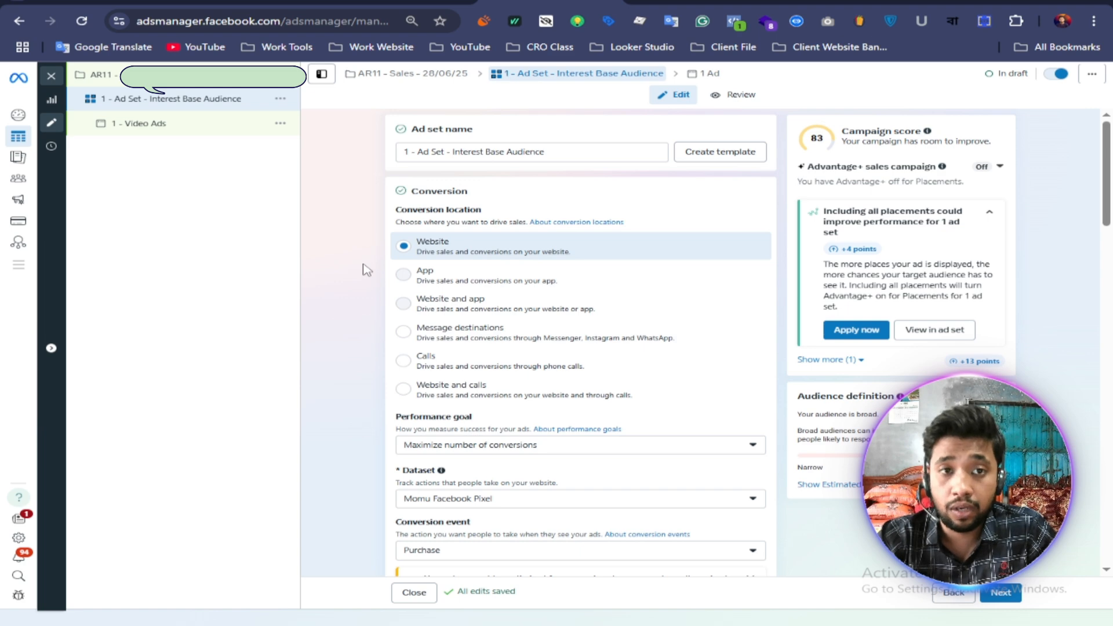
# Step: Duplicate the "1 - Ad Set - Interest Base Audience" ad set once within the original campaign, keeping existing reactions shown on new ads
pyautogui.click(281, 99)
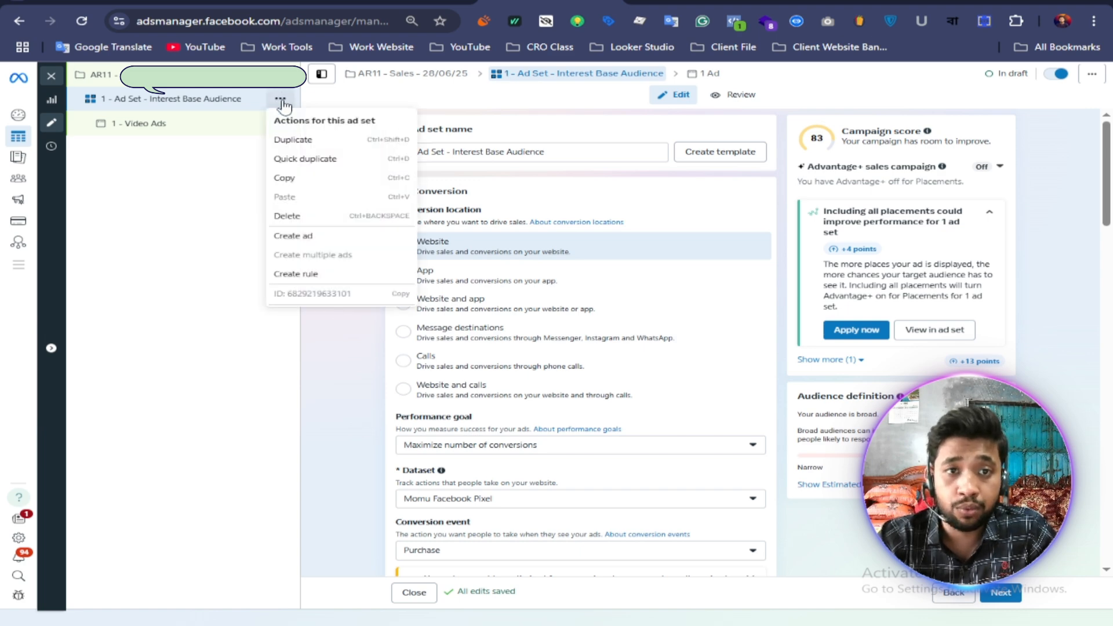
pyautogui.click(308, 140)
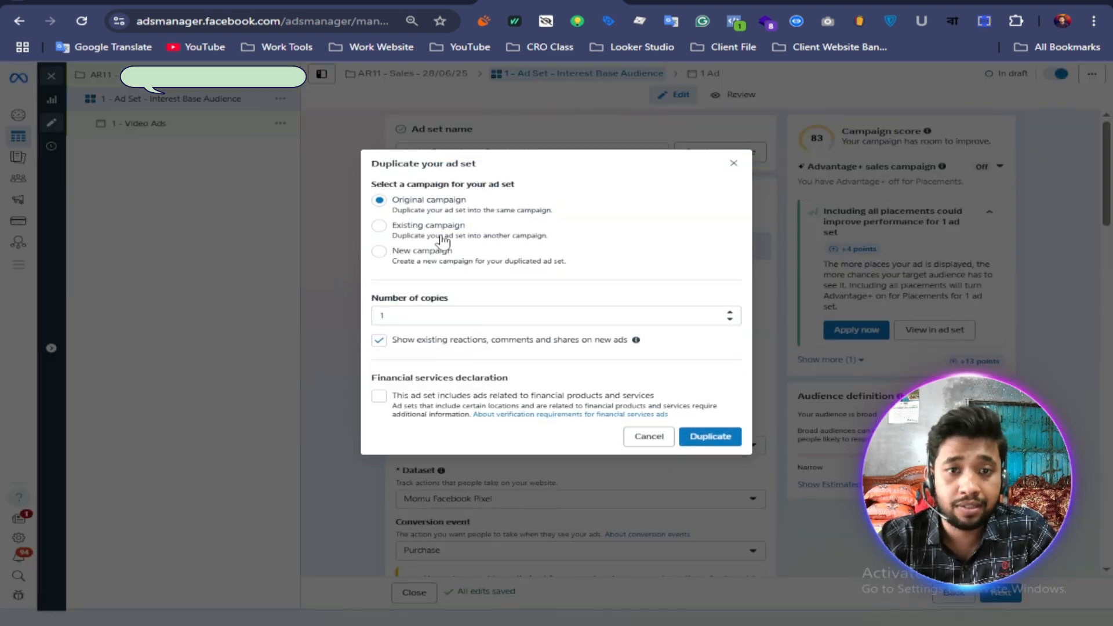
pyautogui.click(710, 436)
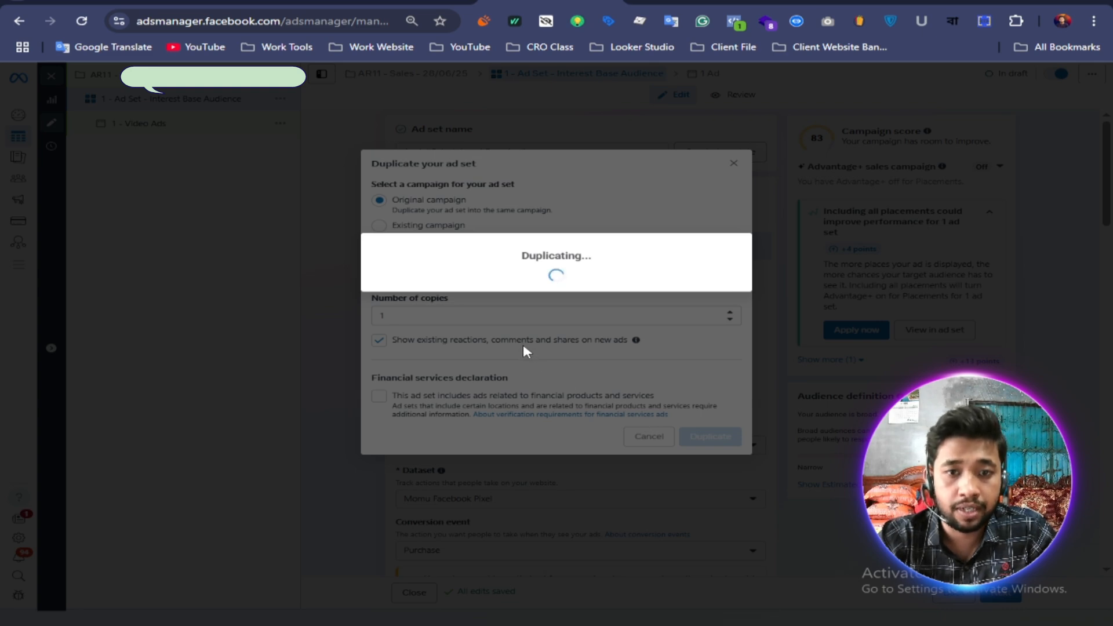
# Step: Rename the duplicated ad set "2 - Ad Set - Custom Audience", copying the name from the Notepad list
pyautogui.hotkey('alt', 'Tab')
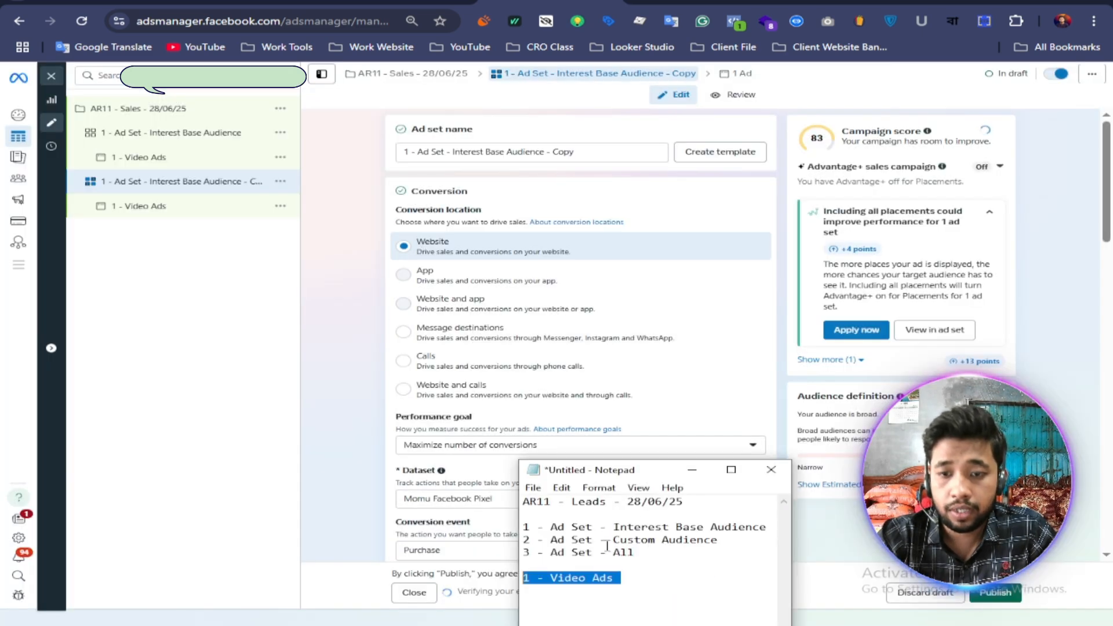
pyautogui.moveTo(727, 546); pyautogui.dragTo(532, 544)
pyautogui.rightClick(562, 540)
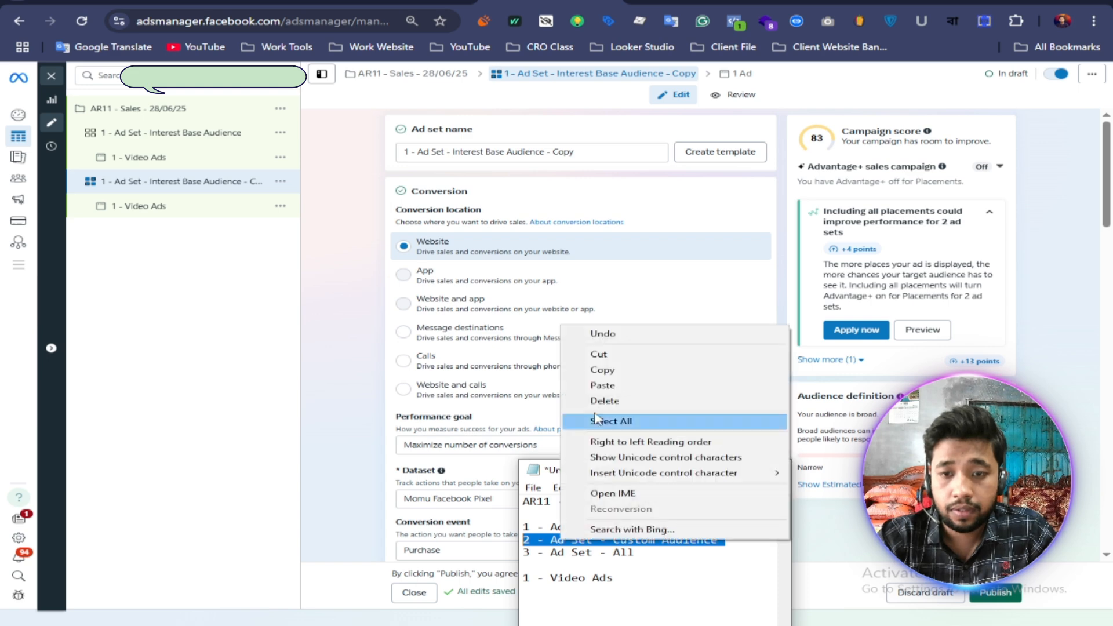
pyautogui.click(597, 366)
pyautogui.click(578, 150)
pyautogui.hotkey('ctrl', 'a')
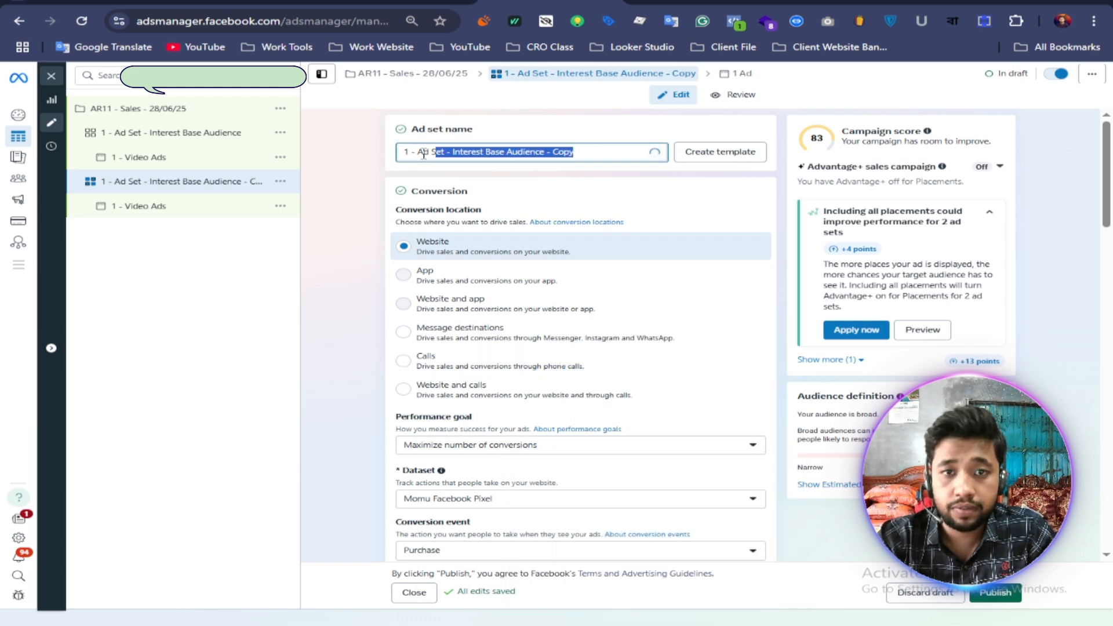
pyautogui.rightClick(443, 152)
pyautogui.click(496, 271)
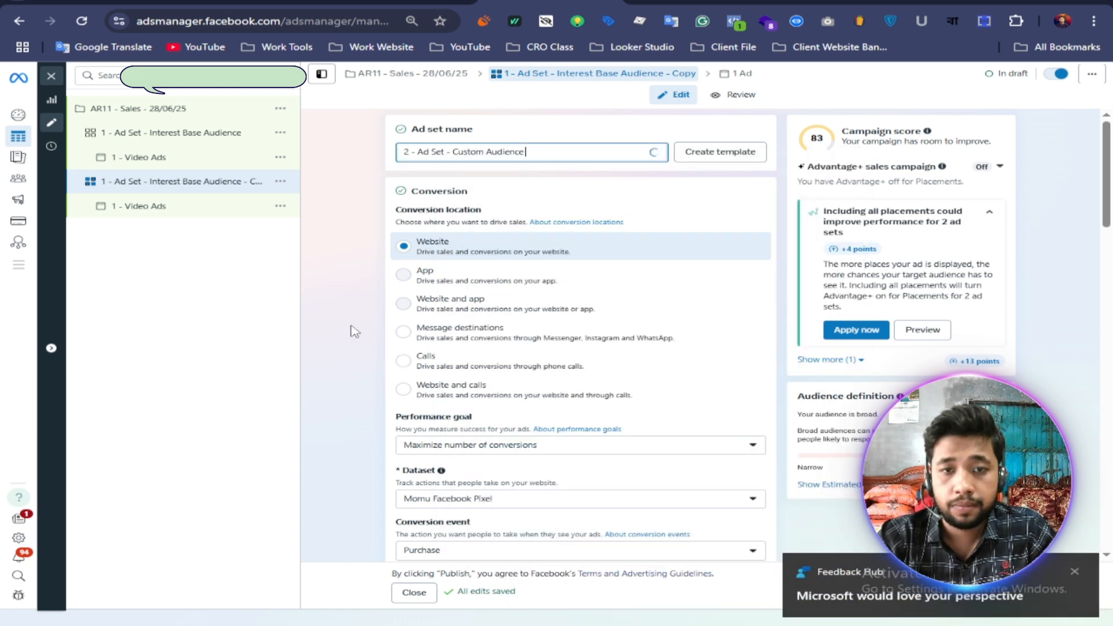
# Step: Remove all detailed targeting from the "2 - Ad Set - Custom Audience" ad set, including the "and must also match" group
pyautogui.scroll(-15, 348, 335)
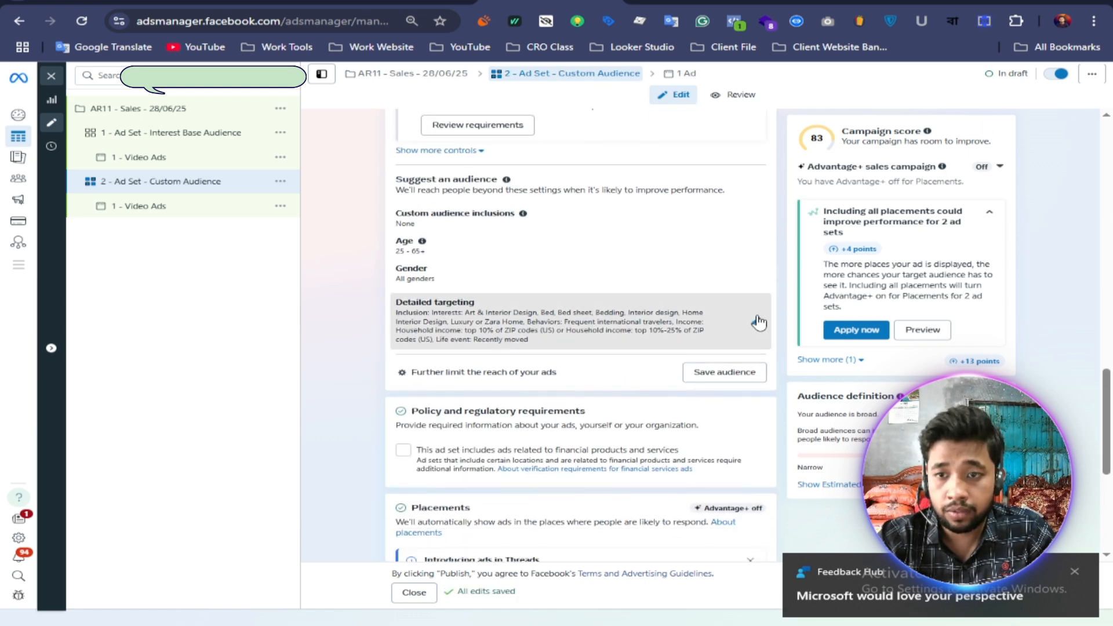
pyautogui.click(757, 321)
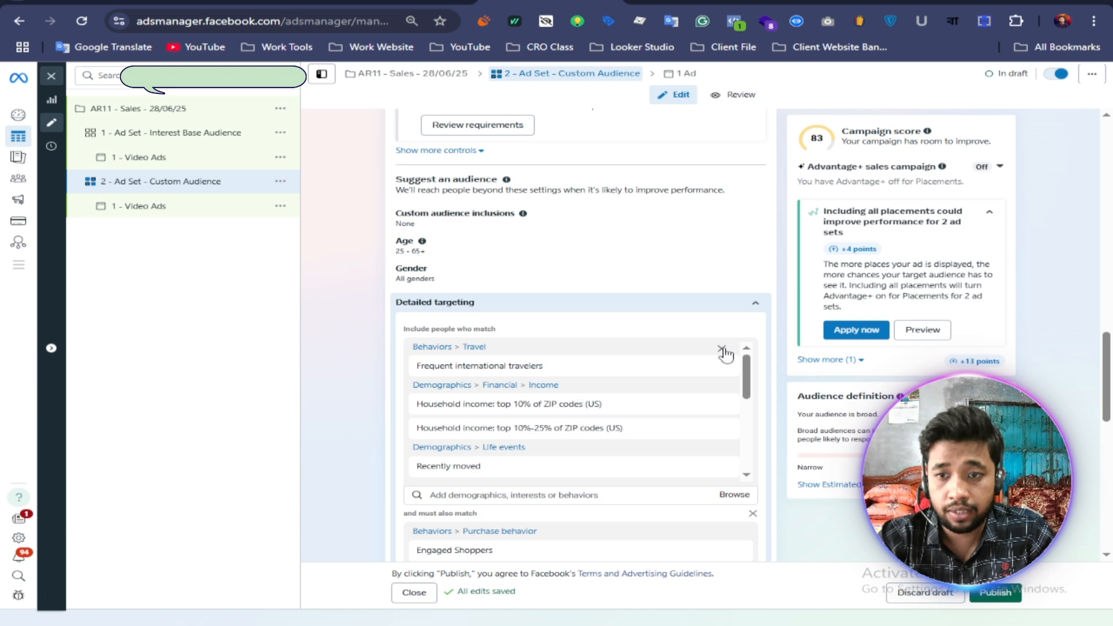
pyautogui.click(723, 350)
pyautogui.click(723, 350)
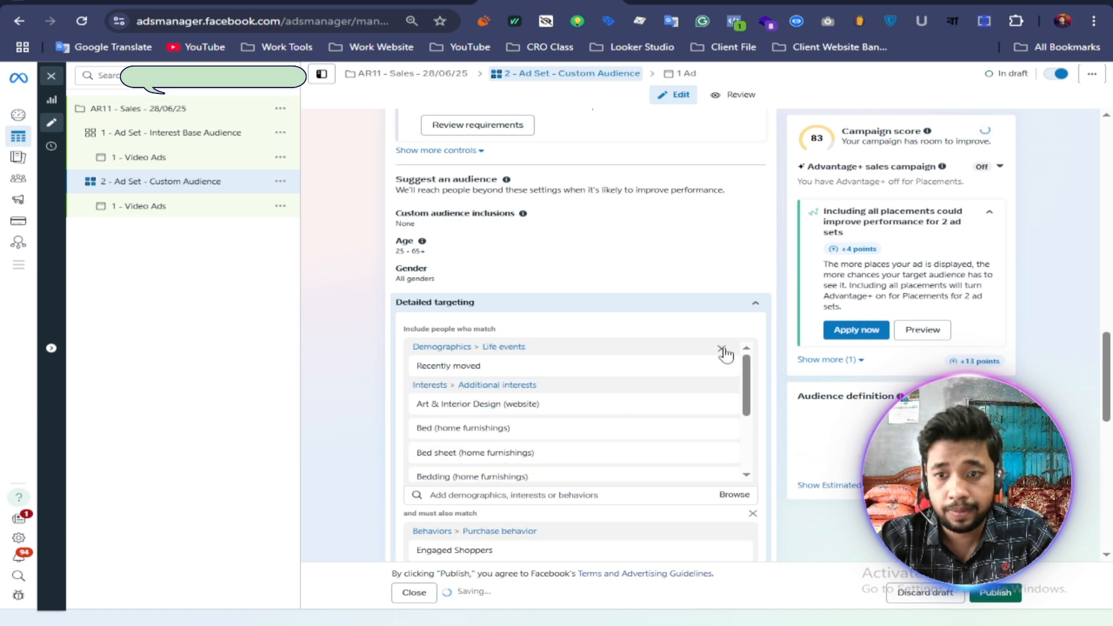
pyautogui.click(722, 350)
pyautogui.click(722, 350)
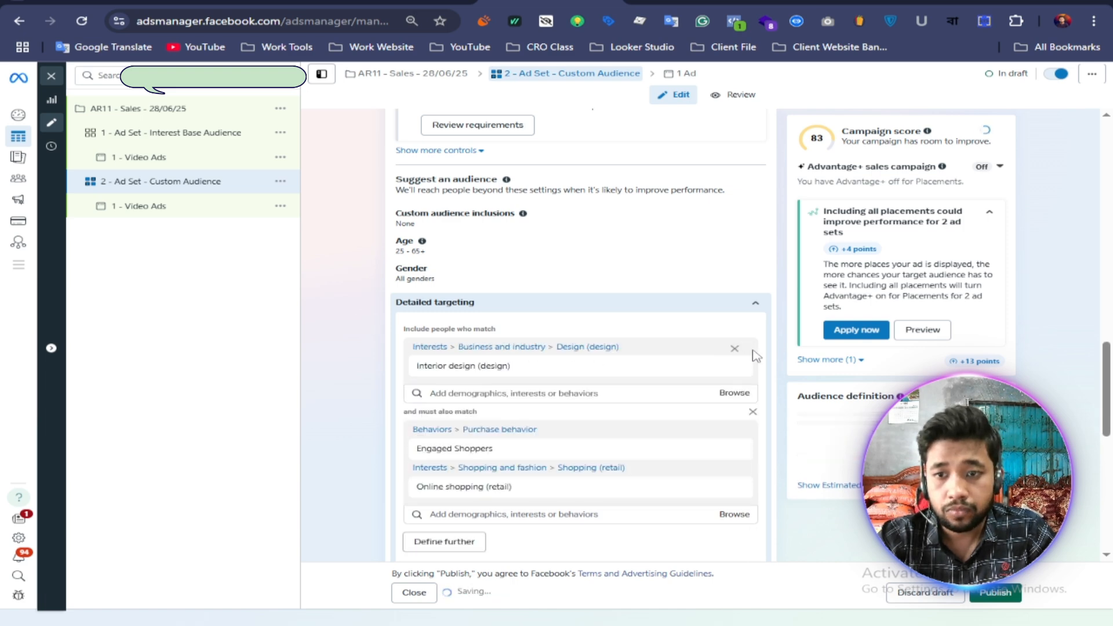
pyautogui.click(736, 350)
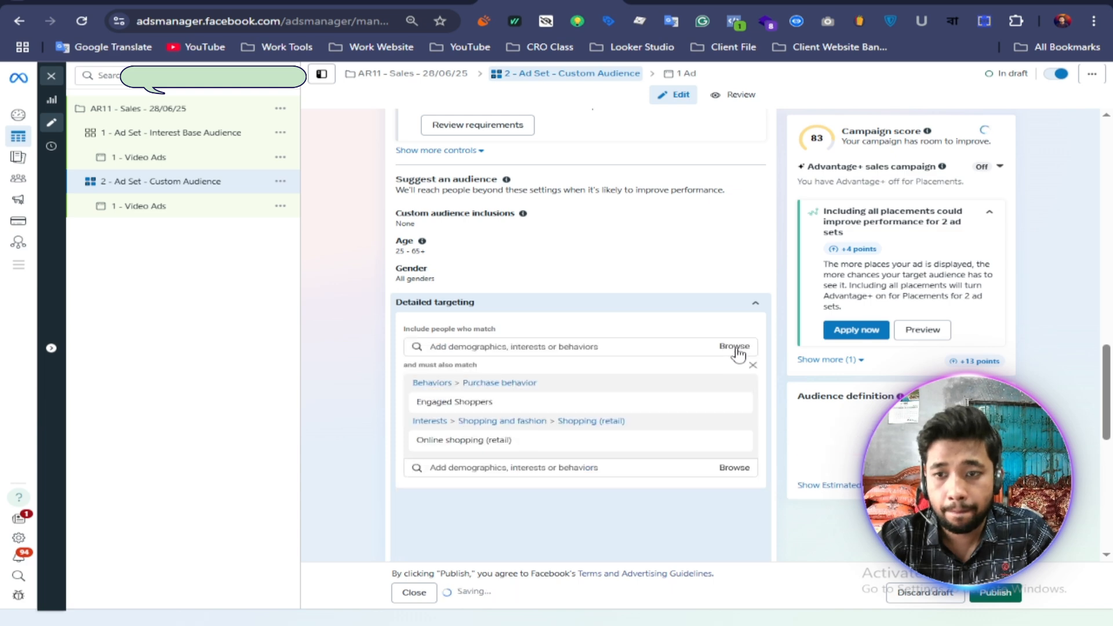
pyautogui.click(753, 368)
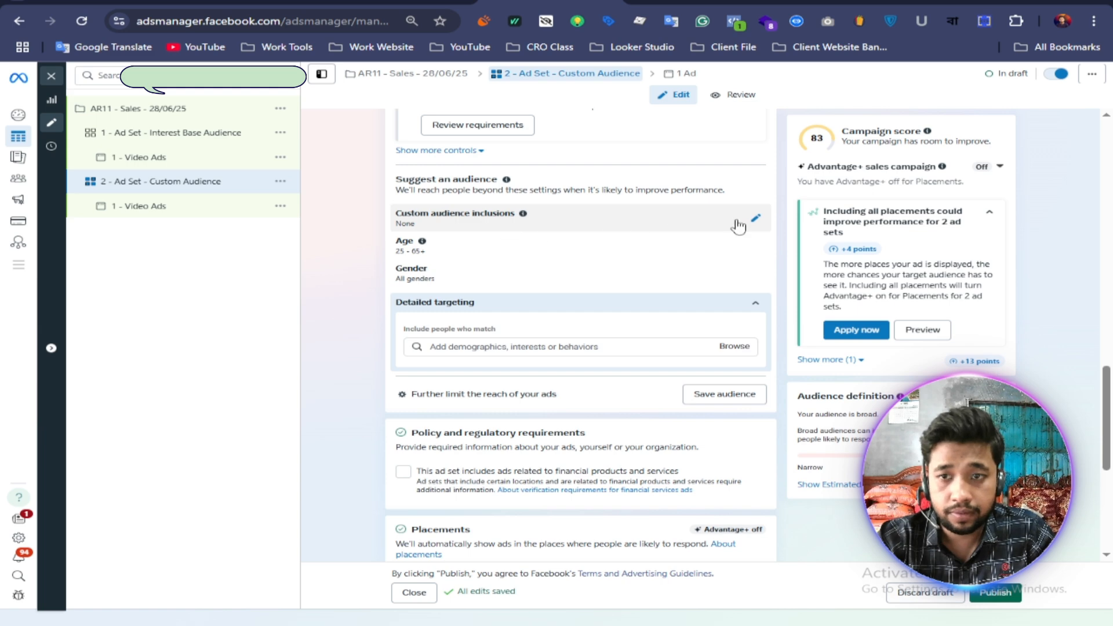
# Step: Include the custom audience "AR - FB & IG Page VV (3s to 15s) - Last 6 Month" in the ad set
pyautogui.click(755, 223)
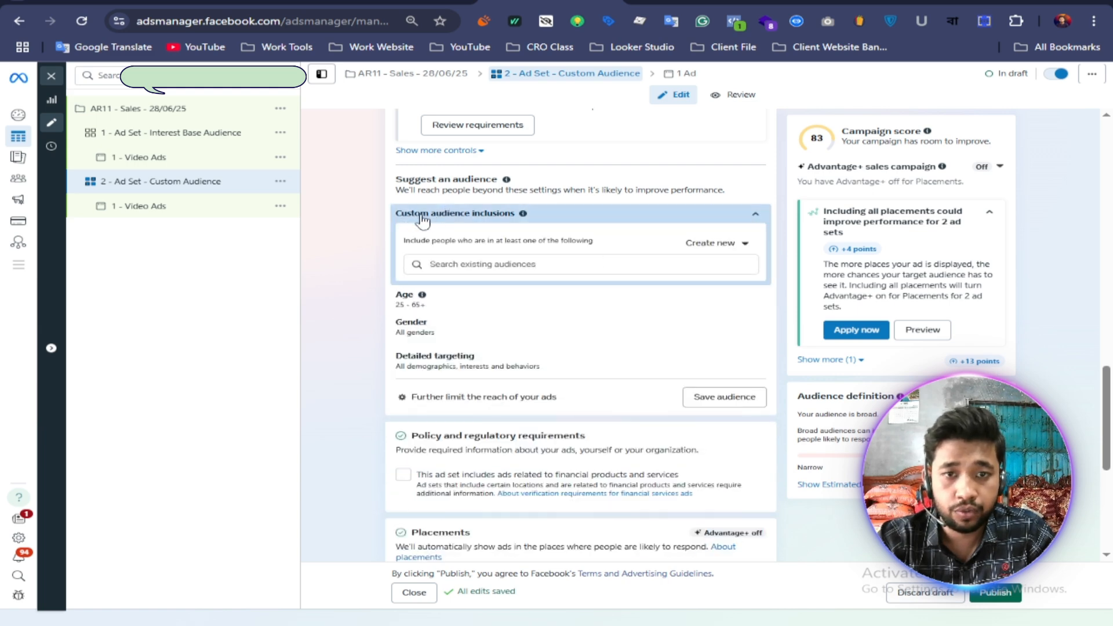
pyautogui.click(466, 268)
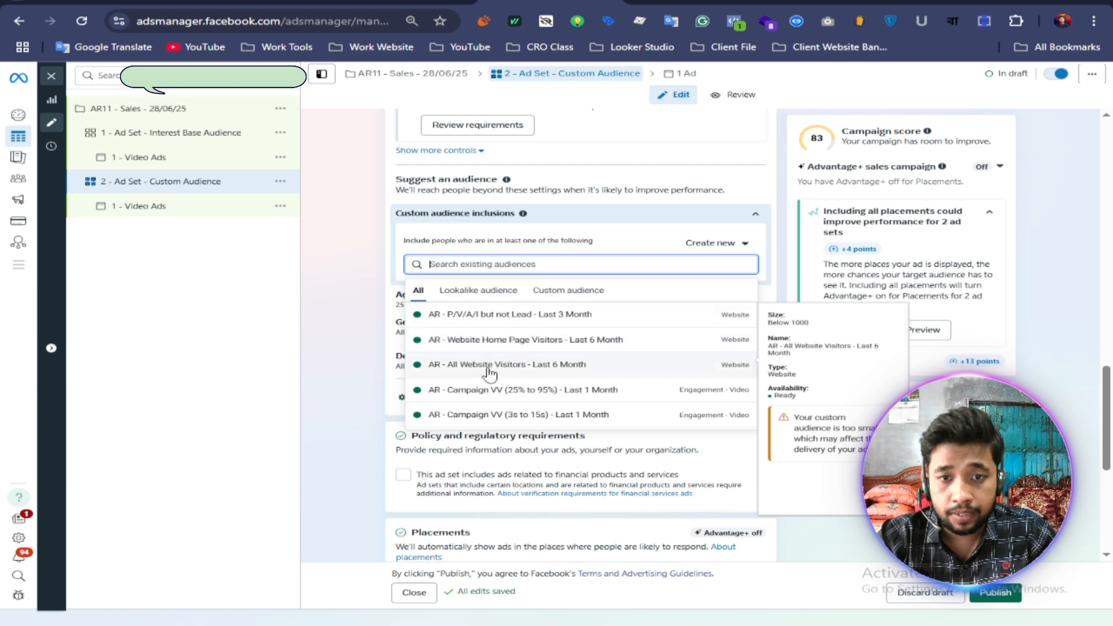
pyautogui.scroll(-5, 522, 369)
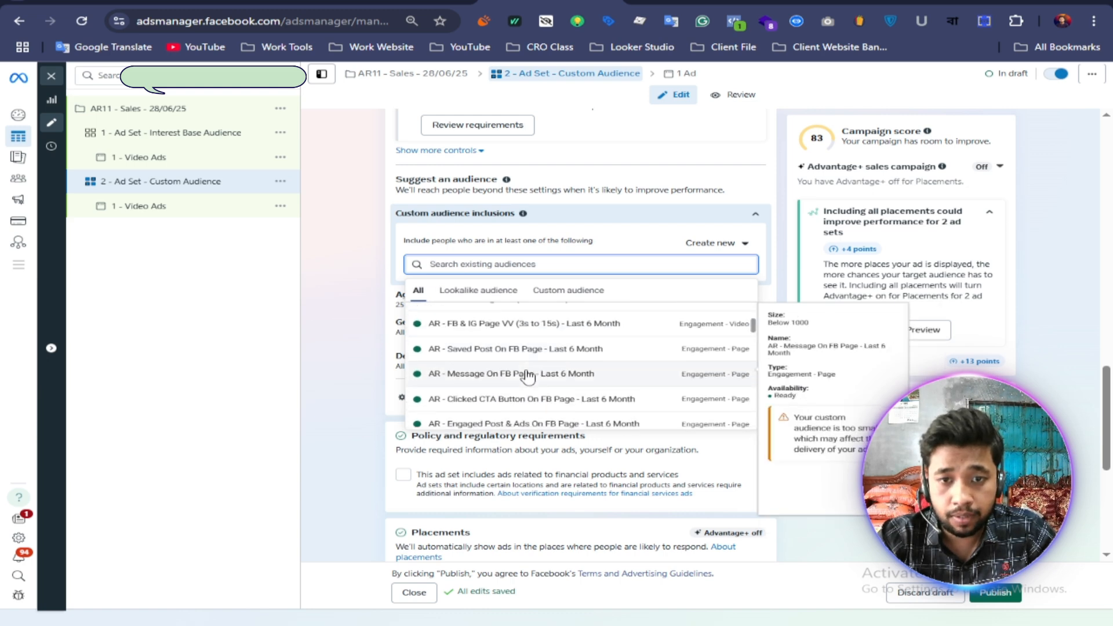
pyautogui.click(545, 332)
pyautogui.click(474, 316)
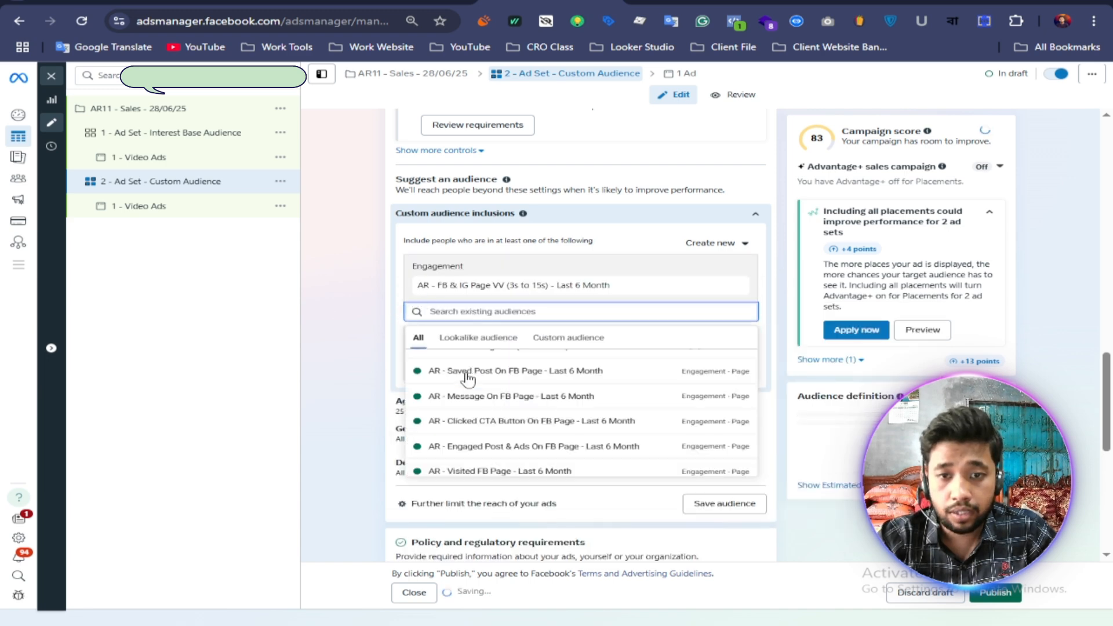
# Step: Add "AR - Message On FB Page - Last 6 Month" and "AR - Saved Post On FB Page - Last 6 Month" to the custom audience inclusions
pyautogui.scroll(3, 516, 415)
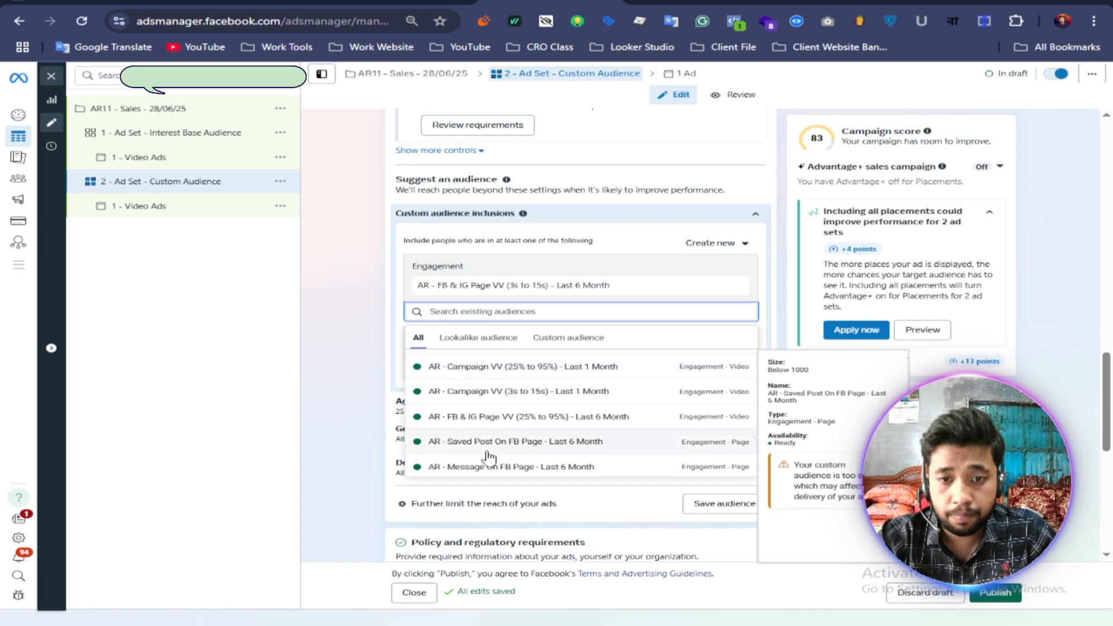
pyautogui.scroll(-3, 490, 452)
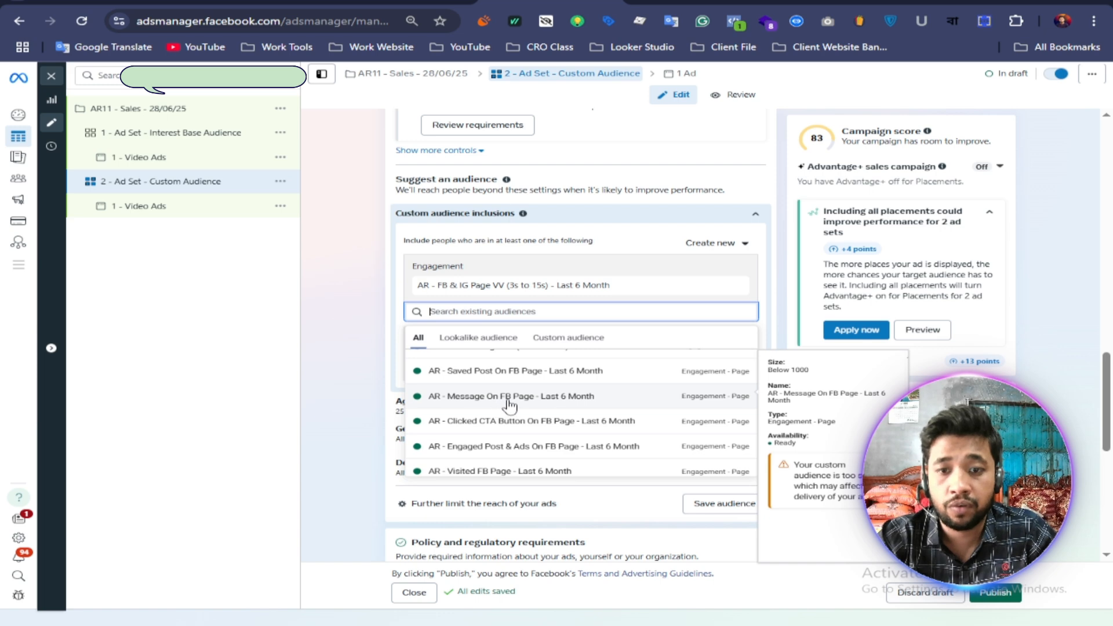
pyautogui.click(558, 401)
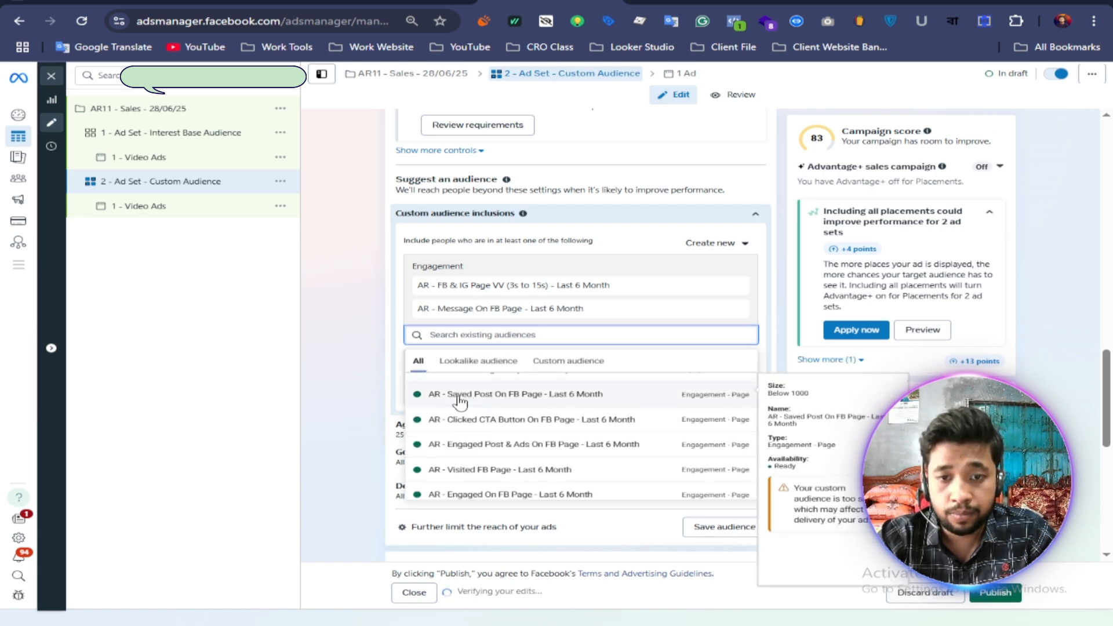
pyautogui.click(544, 401)
# Step: Add "AR - Instagram All Audience - Last 6 Month" to the custom audience inclusions
pyautogui.scroll(-3, 498, 482)
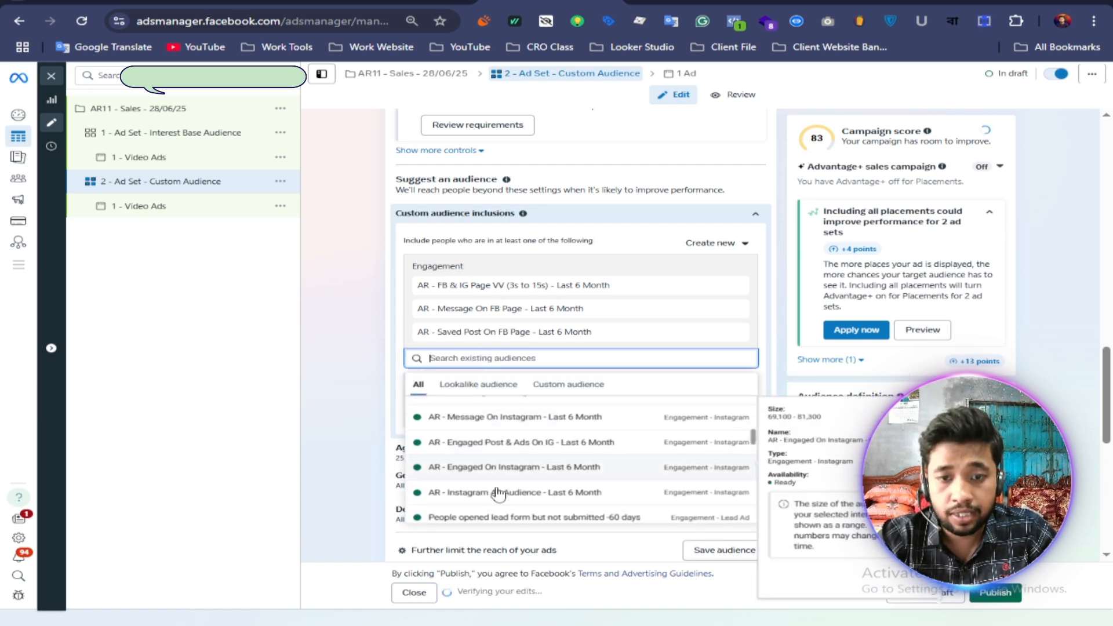
pyautogui.scroll(-2, 498, 493)
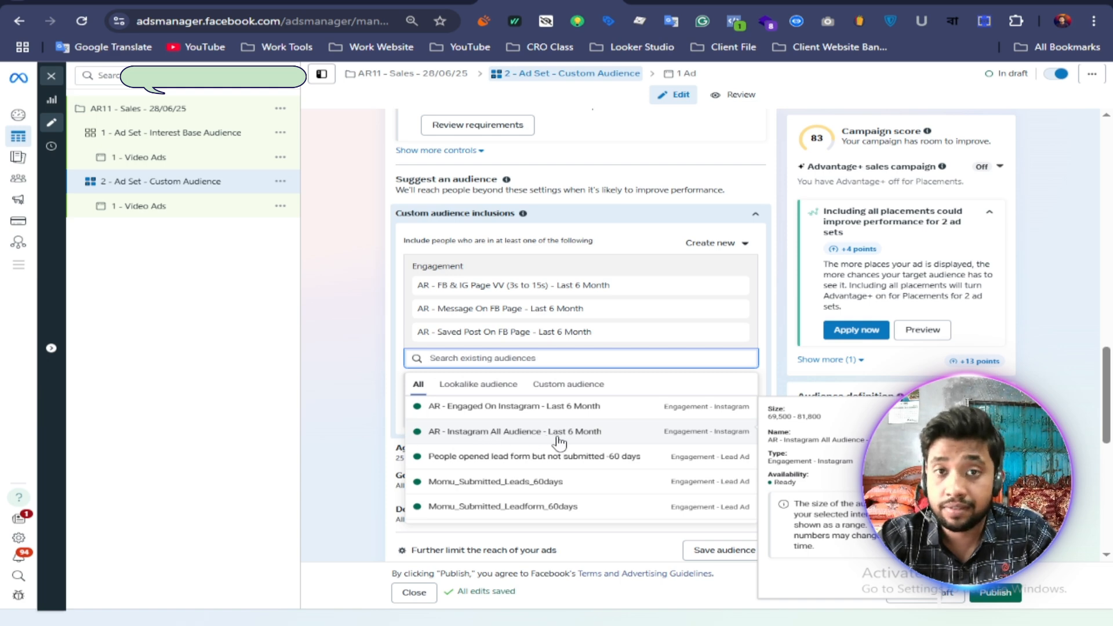
pyautogui.click(558, 442)
# Step: Add "AR - FB & IG Page VV (25% to 95%) - Last 6 Month" to the custom audience inclusions
pyautogui.scroll(-1, 547, 508)
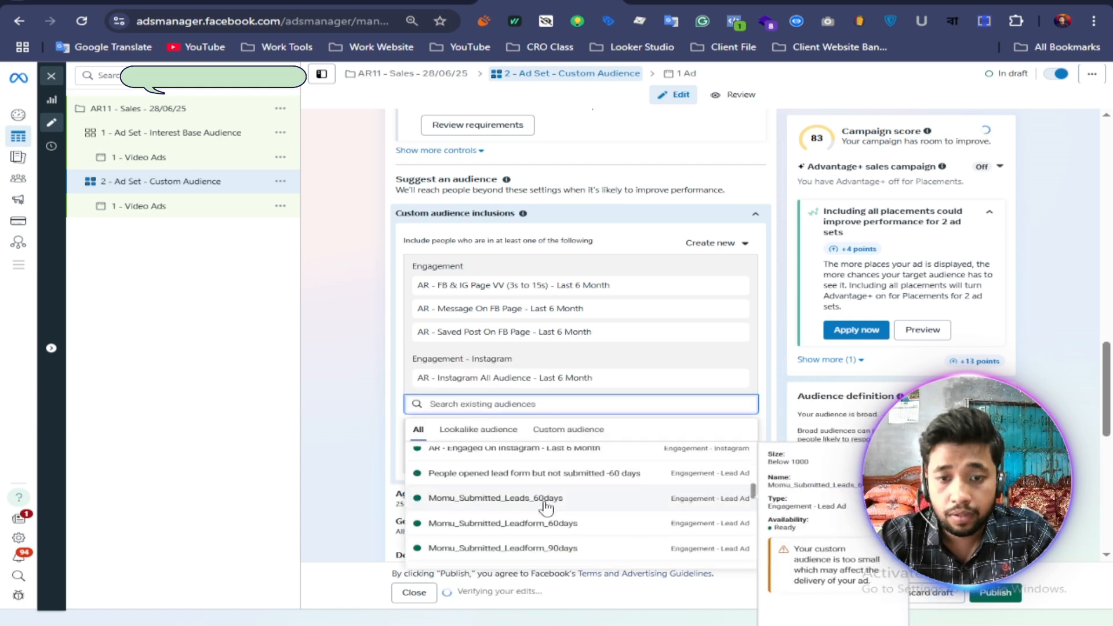
pyautogui.scroll(-2, 547, 508)
pyautogui.scroll(4, 510, 504)
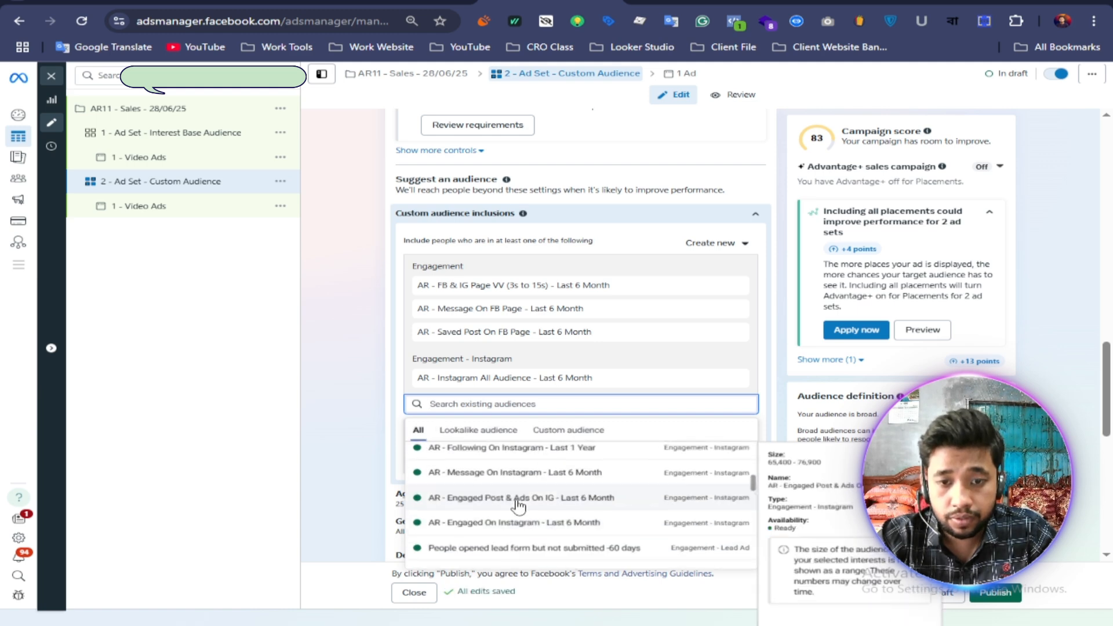
pyautogui.scroll(3, 518, 506)
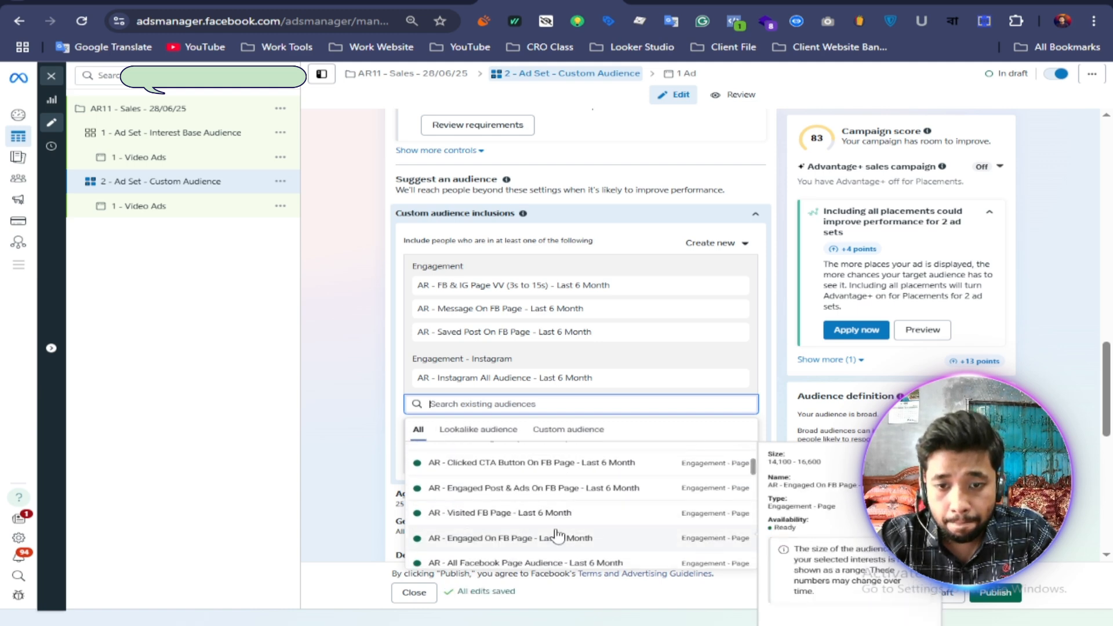
pyautogui.scroll(3, 511, 510)
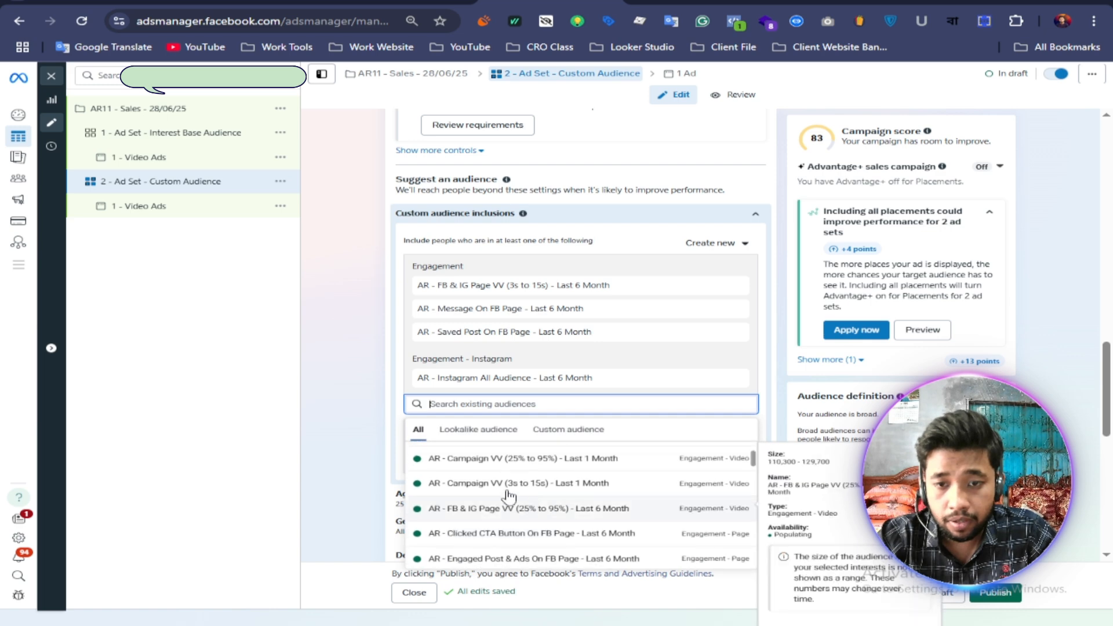
pyautogui.click(533, 513)
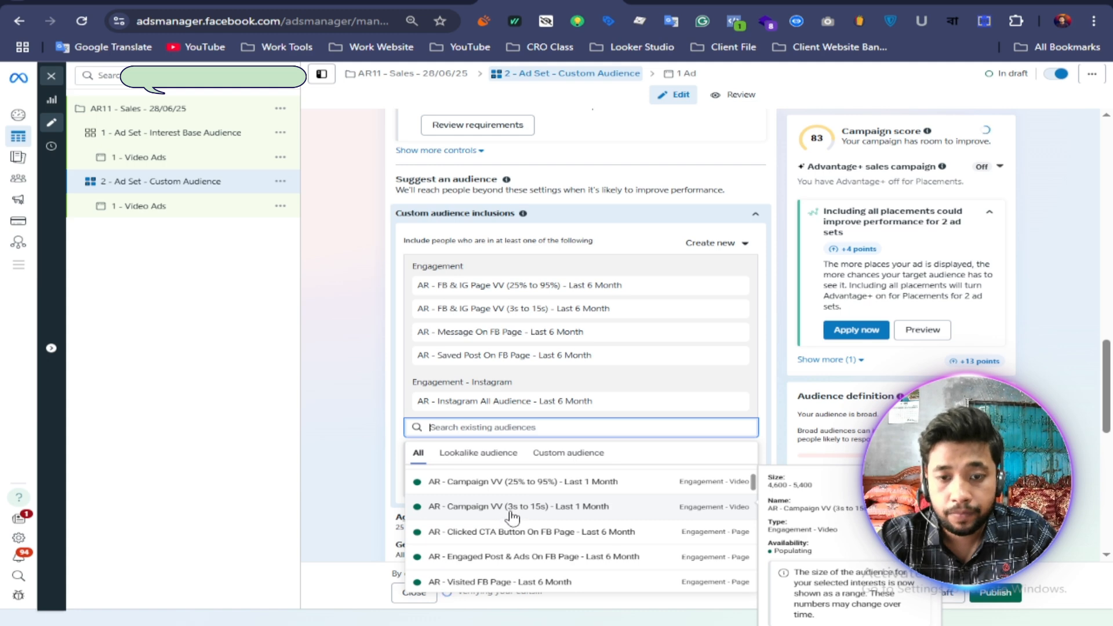
# Step: Add "AR - Engaged On Instagram - Last 6 Month" to the custom audience inclusions and close the audience list
pyautogui.scroll(-2, 508, 525)
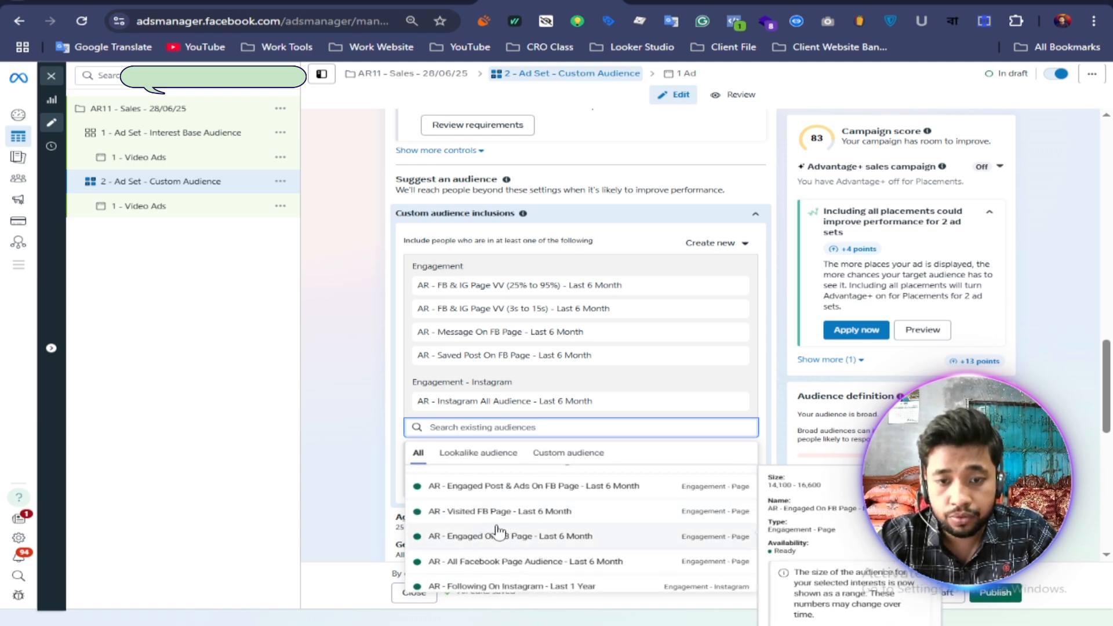
pyautogui.scroll(-1, 470, 525)
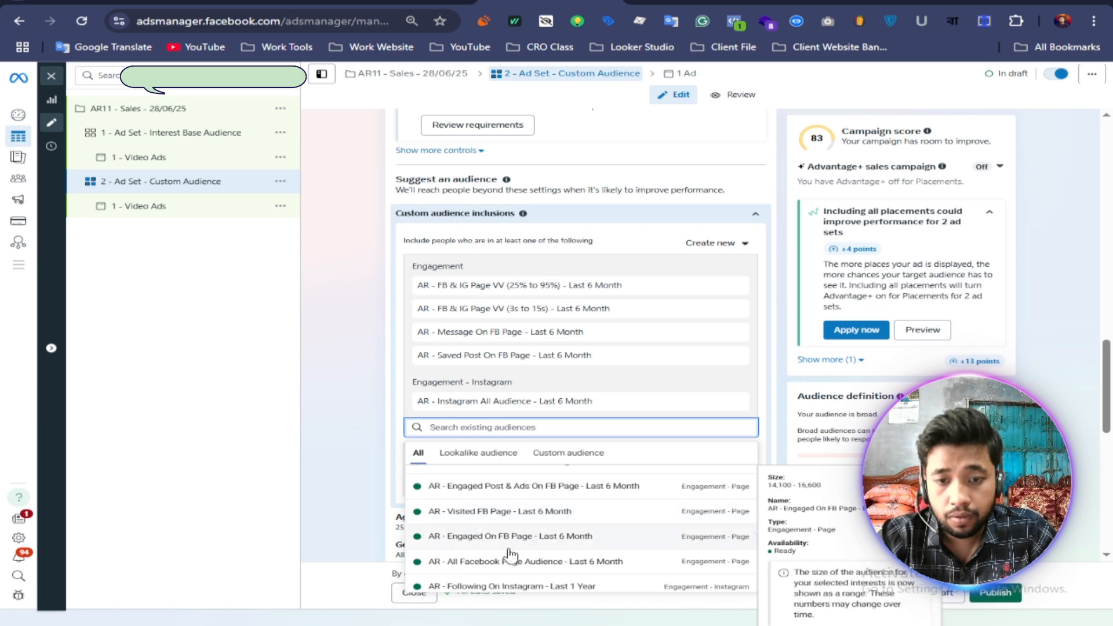
pyautogui.scroll(-3, 511, 551)
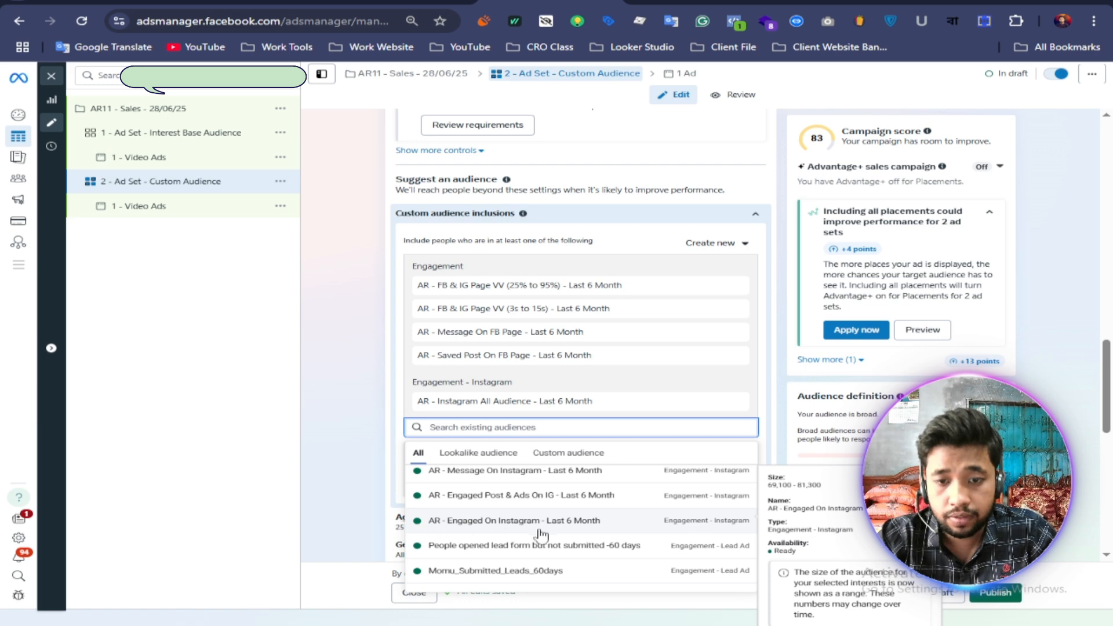
pyautogui.click(541, 522)
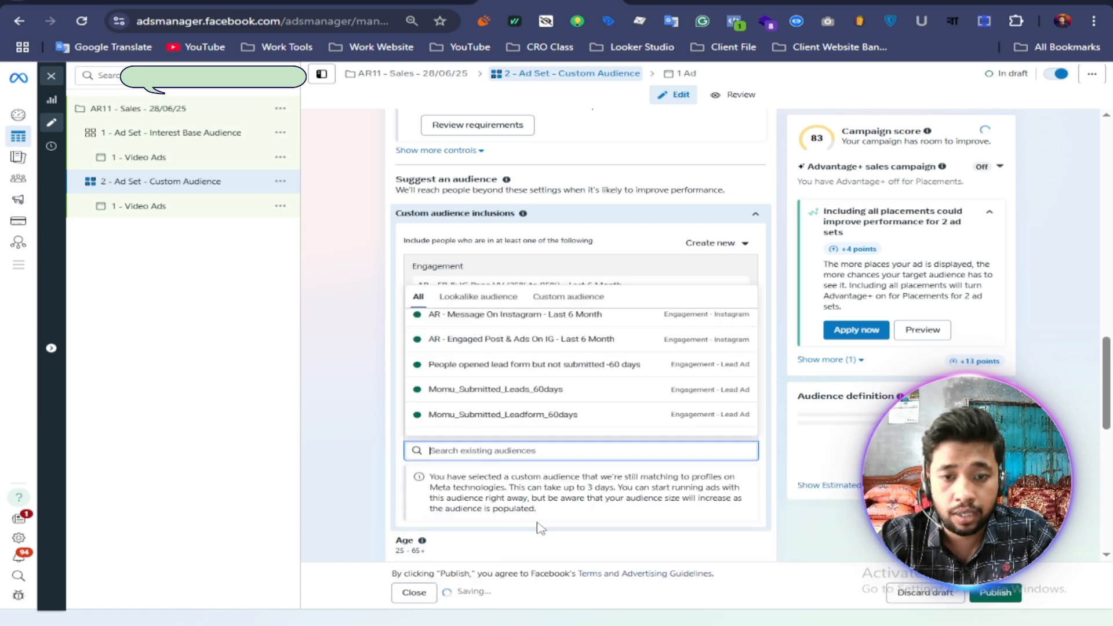
pyautogui.click(354, 371)
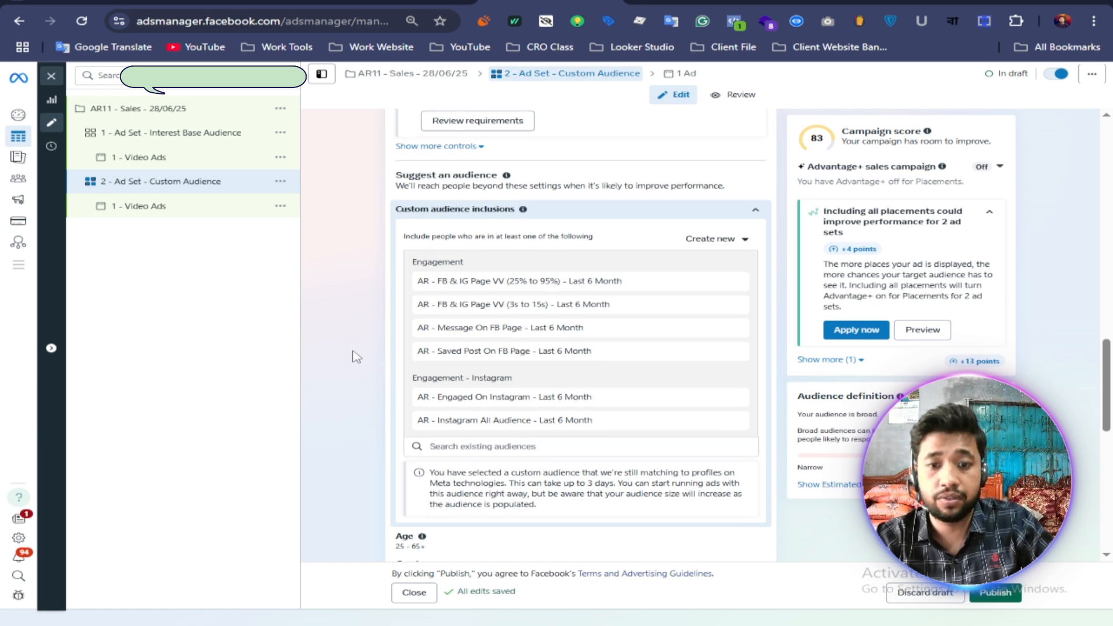
# Step: Duplicate the "2 - Ad Set - Custom Audience" ad set once within the original campaign, keeping existing reactions shown on new ads
pyautogui.scroll(-5, 356, 355)
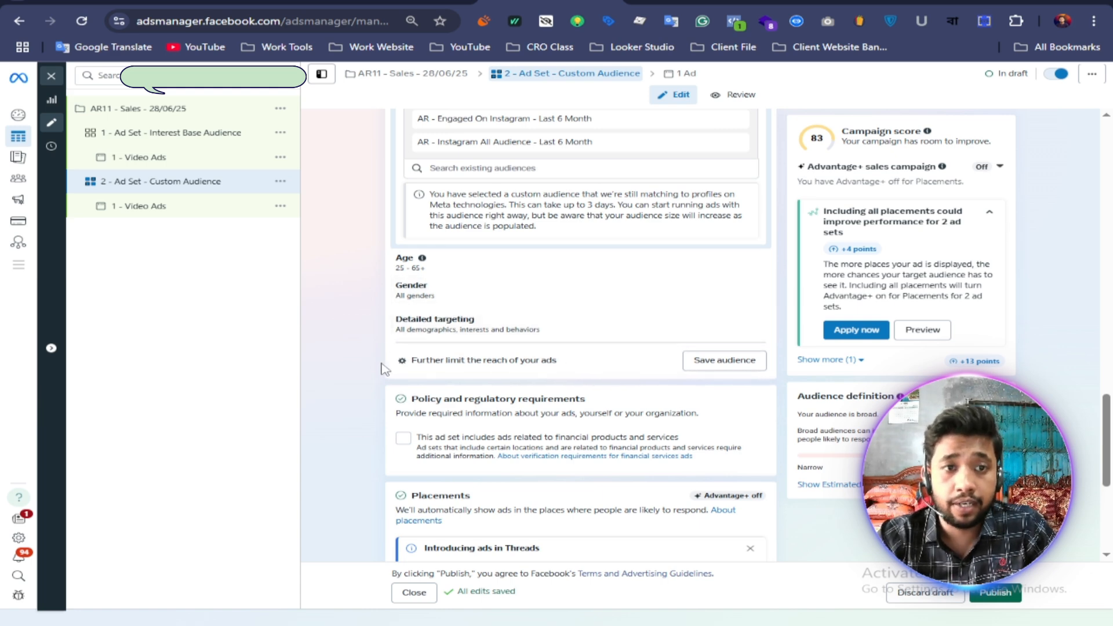
pyautogui.click(282, 182)
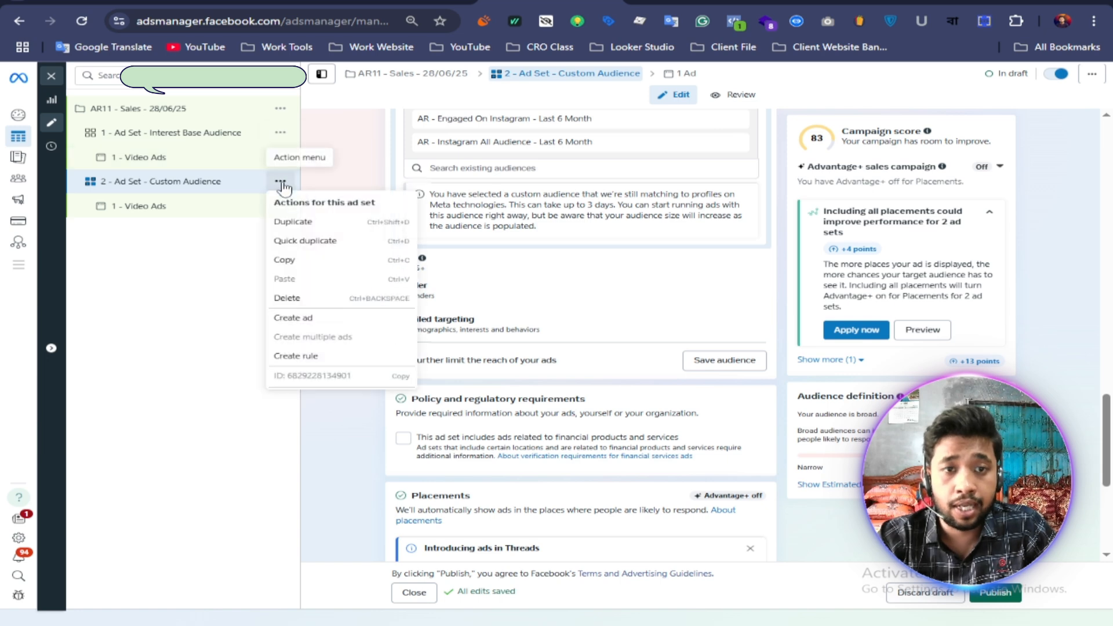
pyautogui.click(296, 221)
pyautogui.click(710, 438)
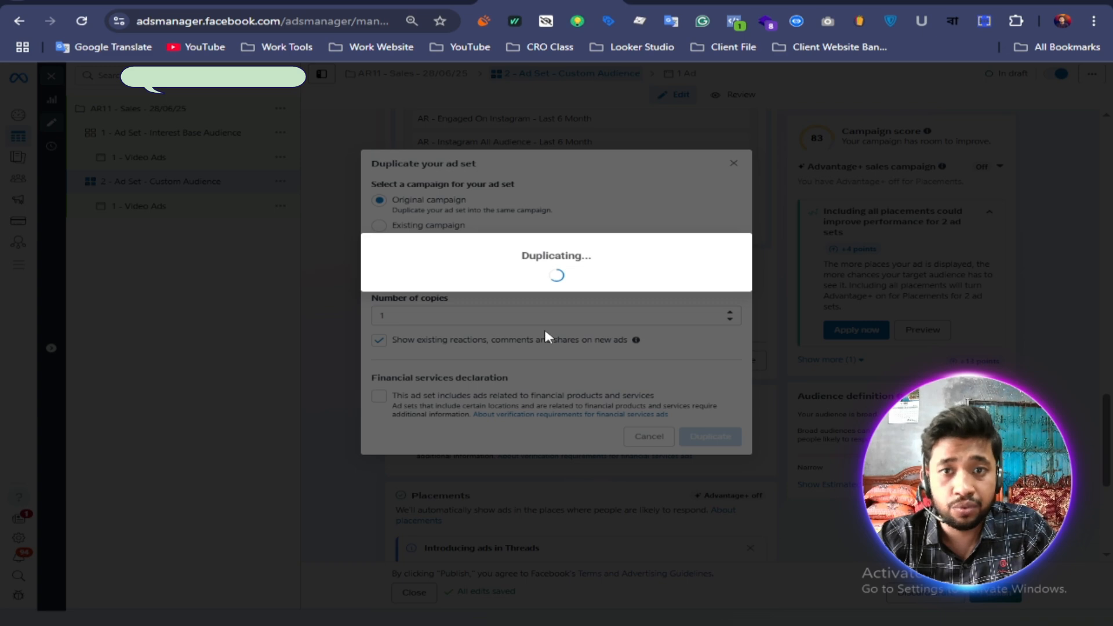
# Step: Switch to Notepad and copy the ad set name "3 - Ad Set - All" from the naming notes
pyautogui.scroll(10, 540, 290)
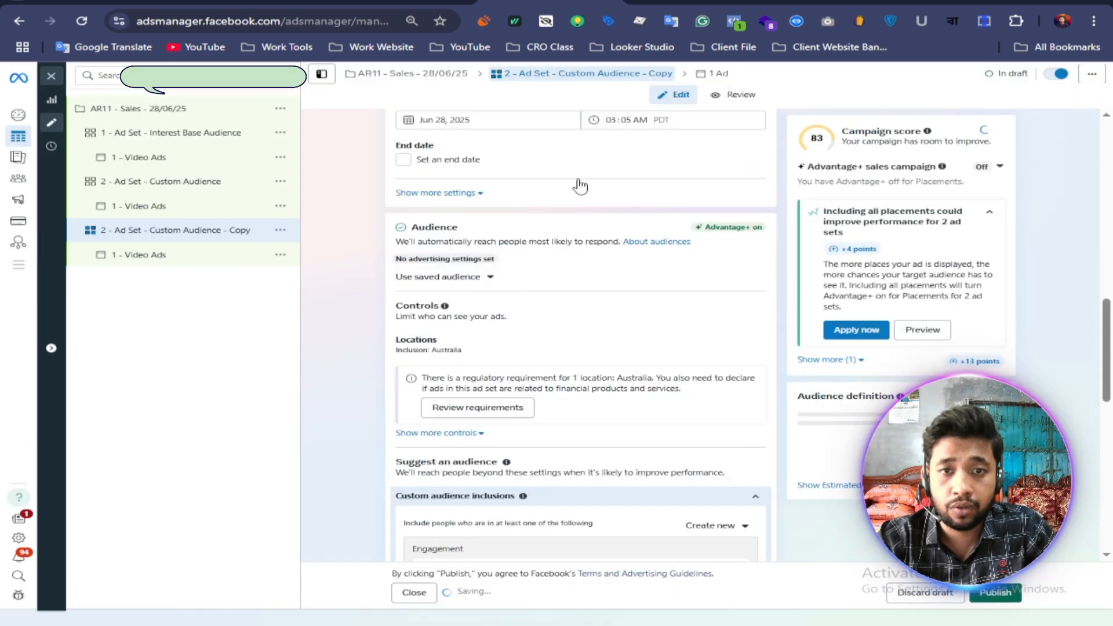
pyautogui.scroll(15, 580, 186)
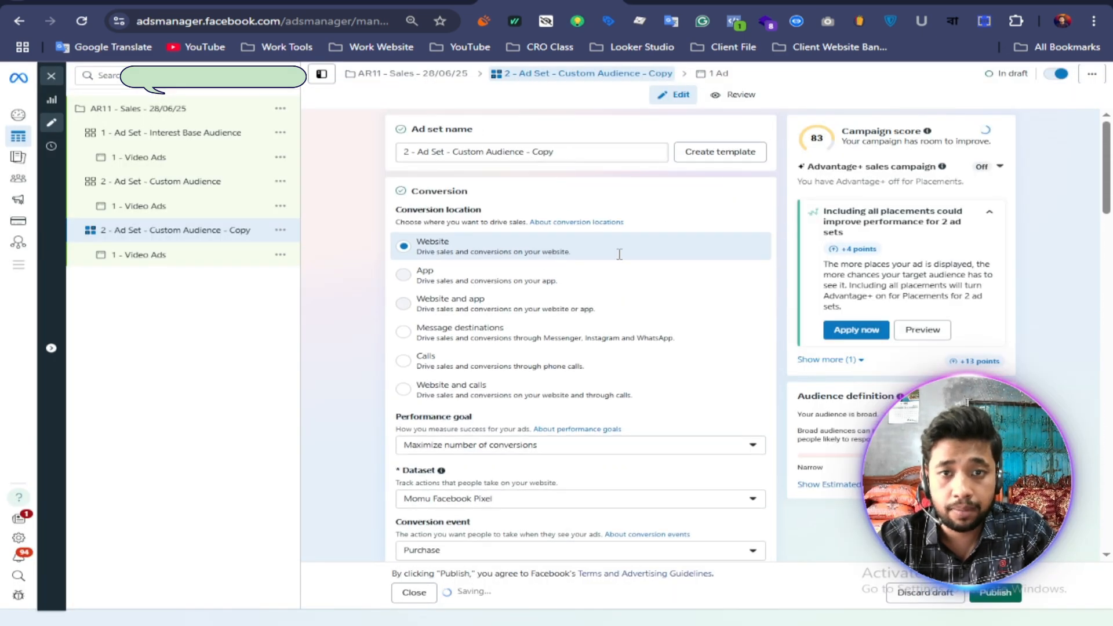
pyautogui.hotkey('alt', 'Tab')
pyautogui.moveTo(642, 554); pyautogui.dragTo(513, 557)
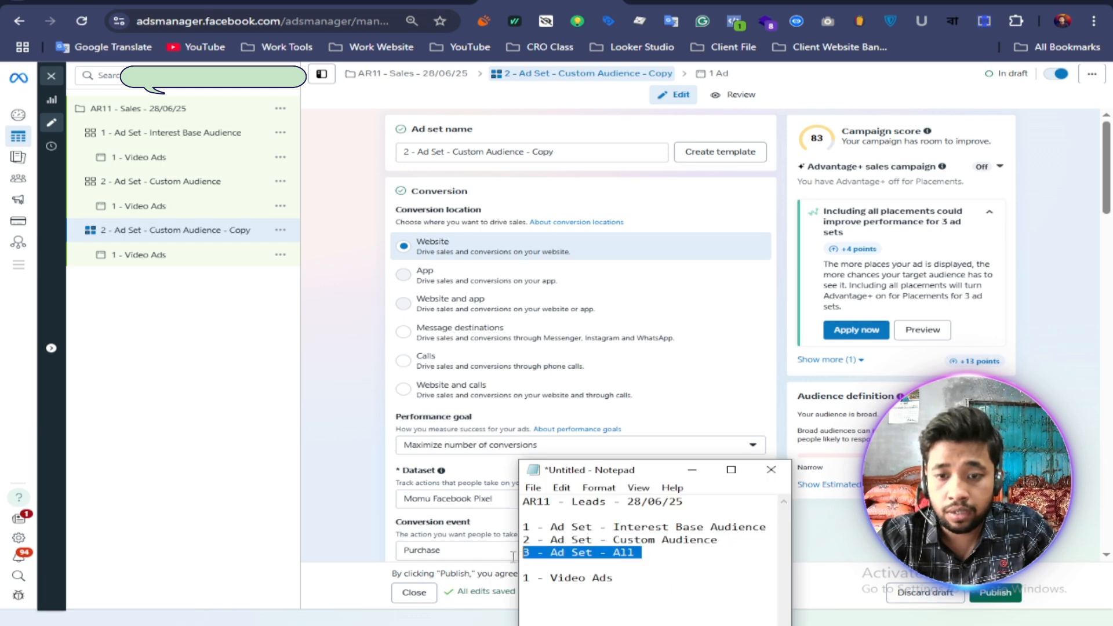
pyautogui.rightClick(548, 554)
pyautogui.click(580, 391)
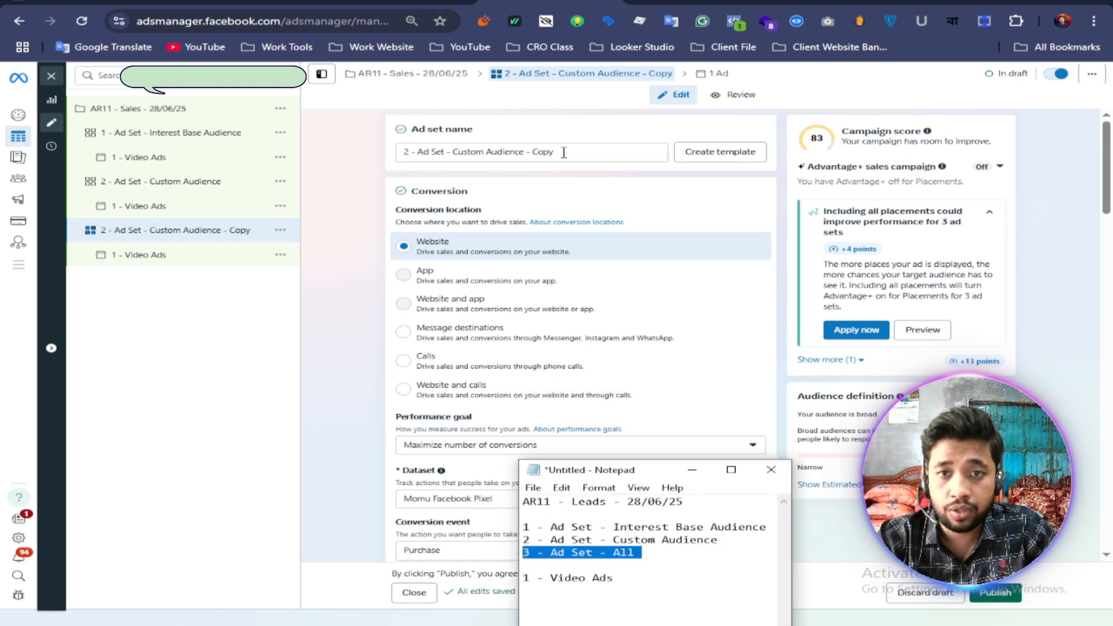
# Step: Rename the duplicated "2 - Ad Set - Custom Audience - Copy" ad set as "3 - Ad Set - All" in Ads Manager
pyautogui.moveTo(563, 152); pyautogui.dragTo(387, 158)
pyautogui.rightClick(450, 152)
pyautogui.click(406, 152)
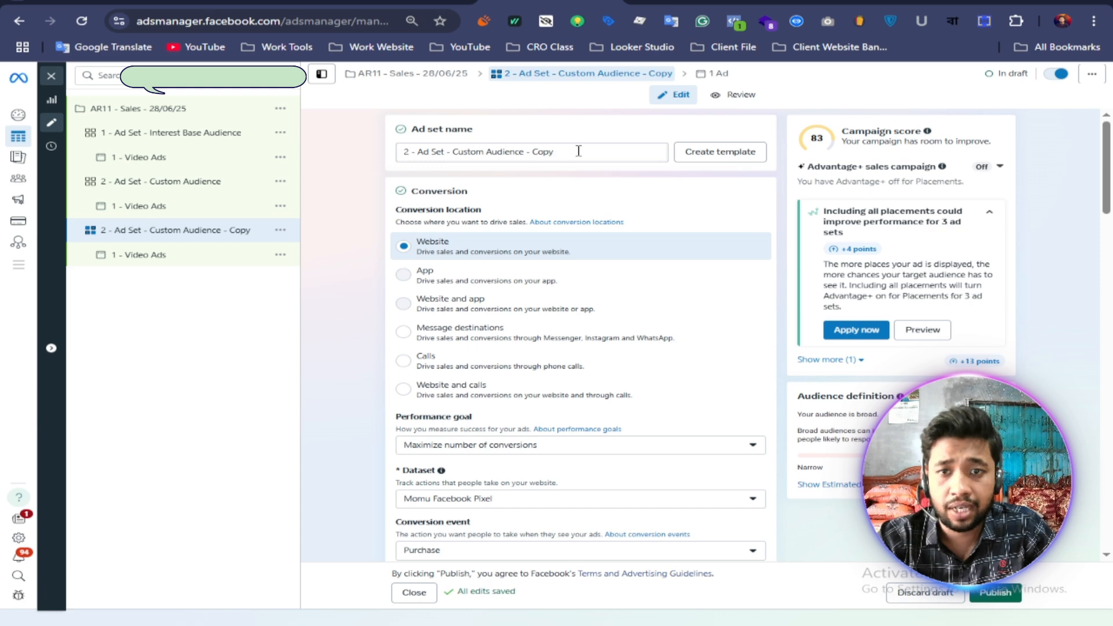
pyautogui.moveTo(578, 151); pyautogui.dragTo(396, 155)
pyautogui.rightClick(410, 155)
pyautogui.click(407, 276)
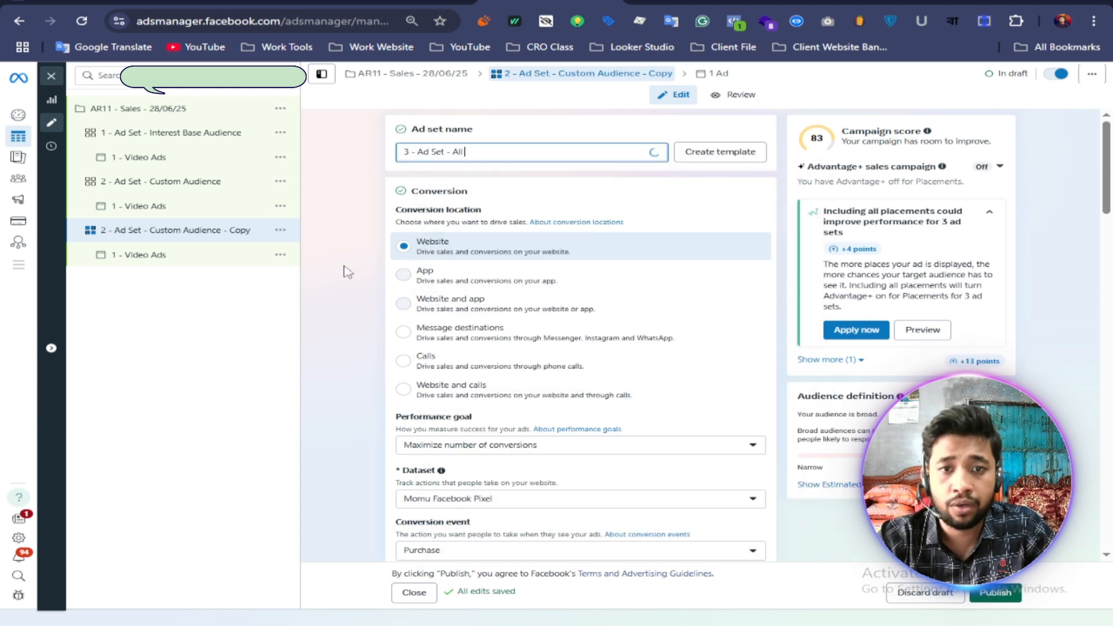
pyautogui.click(344, 270)
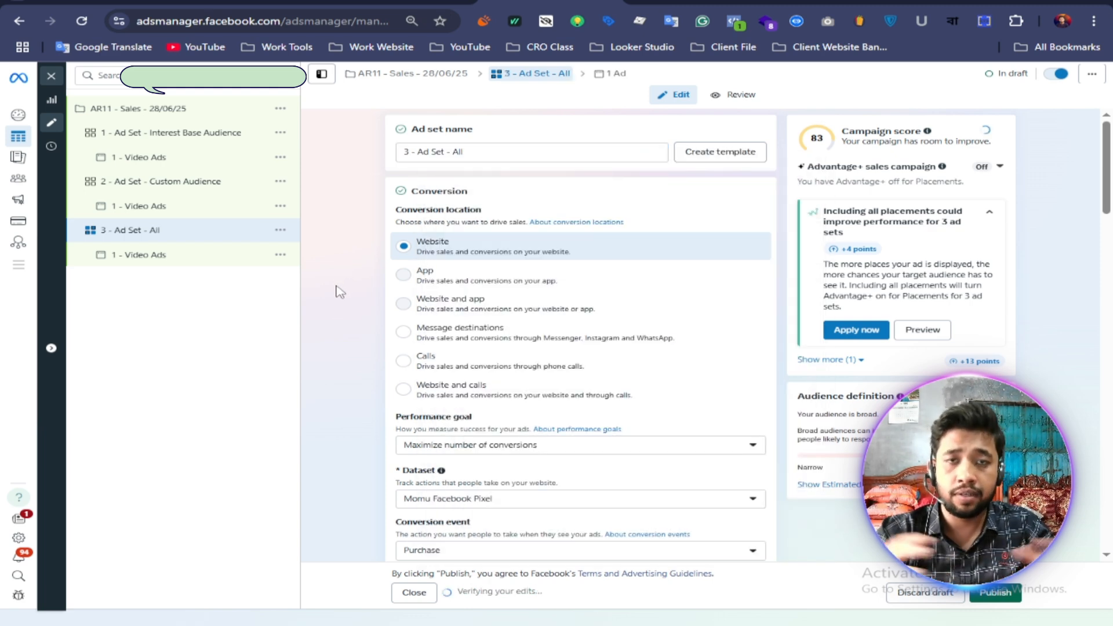
# Step: Remove every Engagement and Instagram audience from the custom audience inclusions of "3 - Ad Set - All"
pyautogui.scroll(-15, 342, 293)
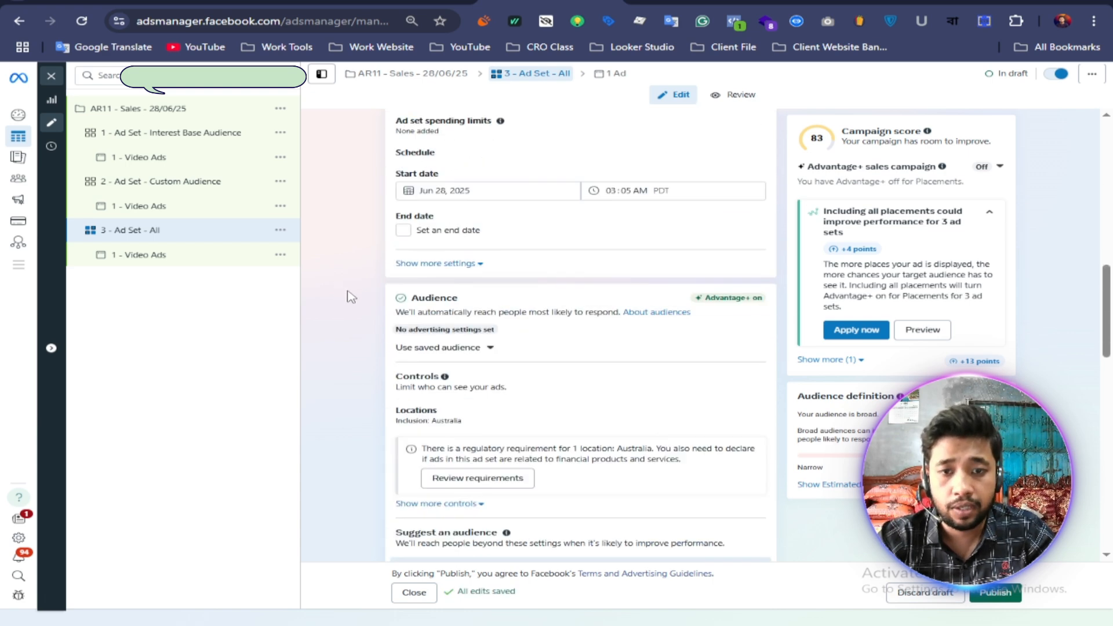
pyautogui.scroll(-2, 350, 296)
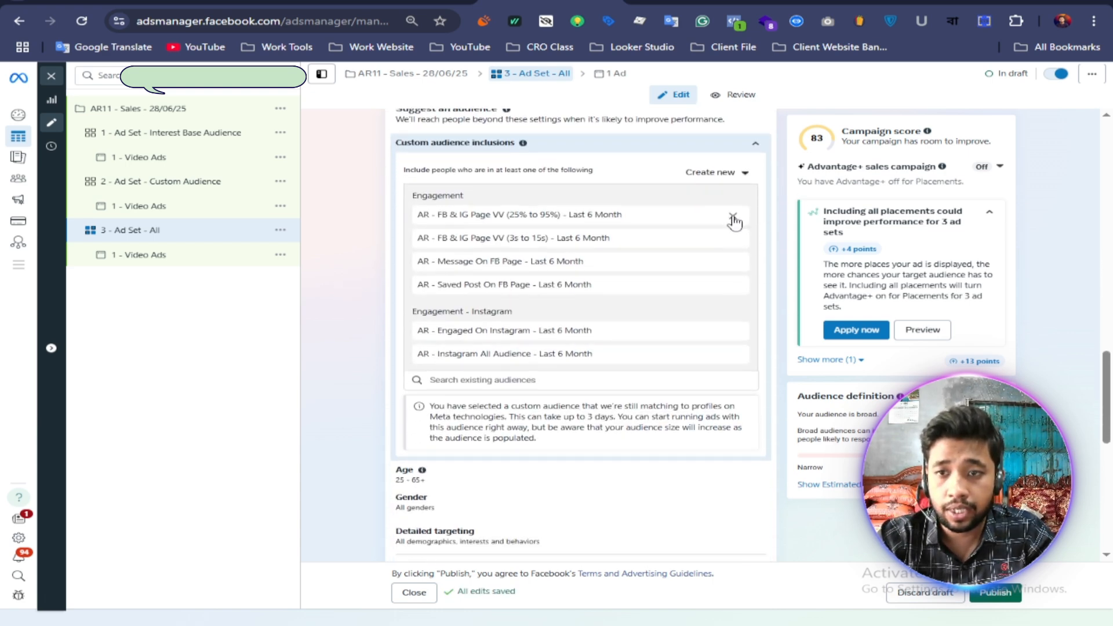
pyautogui.click(732, 215)
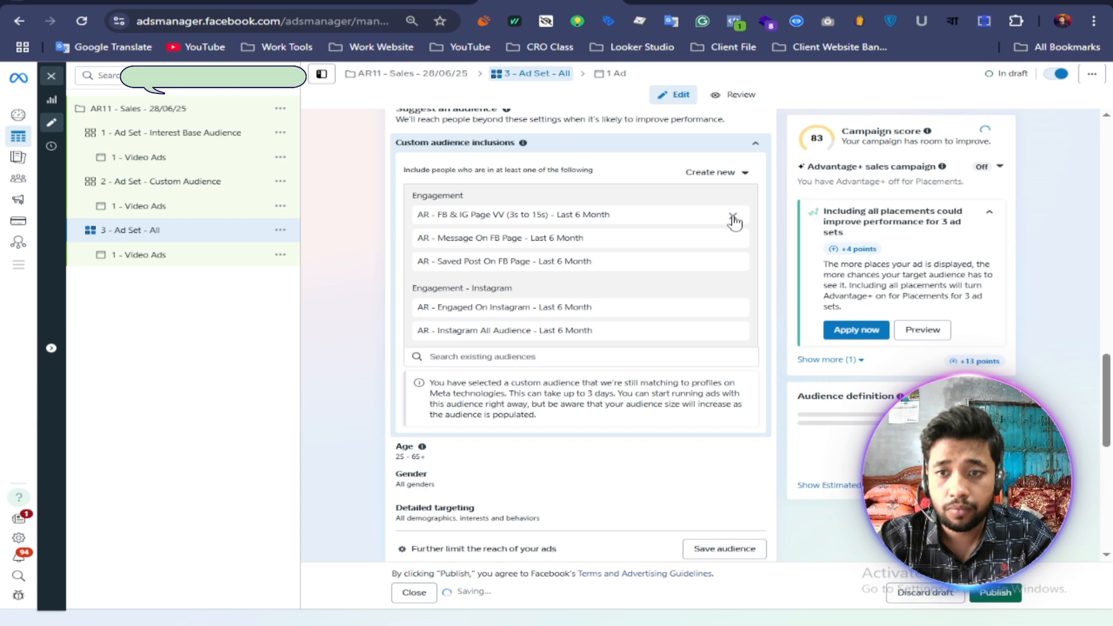
pyautogui.click(733, 217)
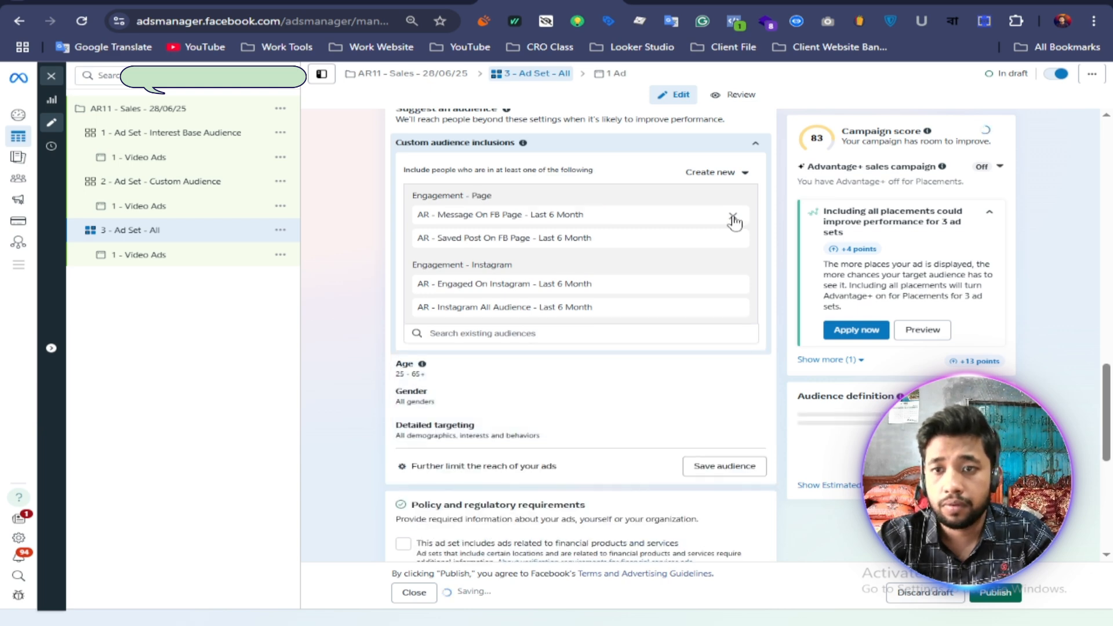
pyautogui.click(733, 216)
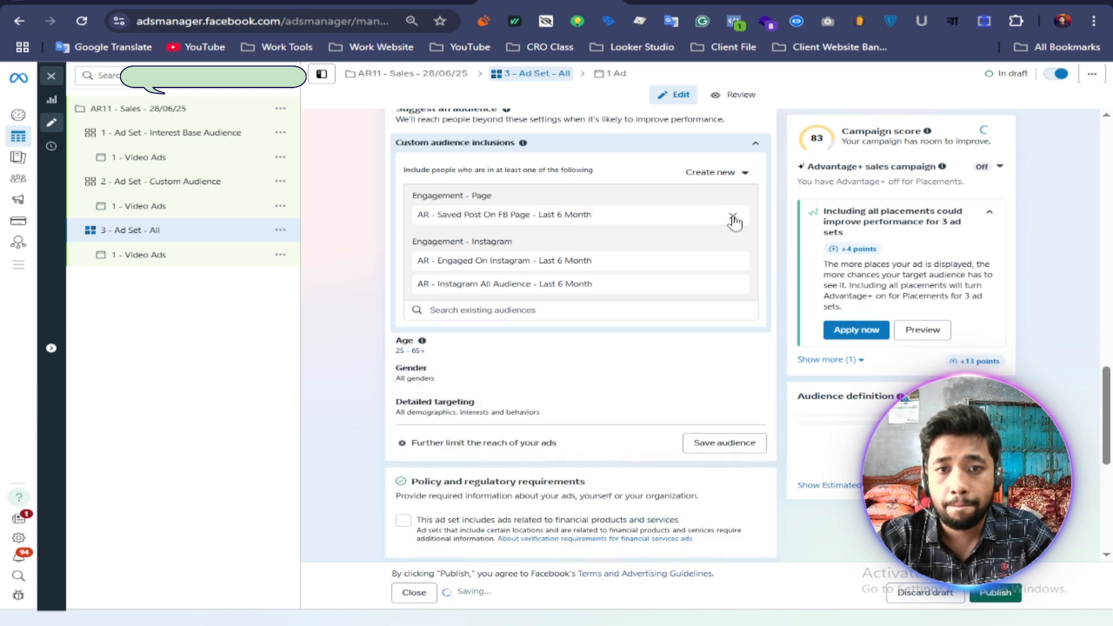
pyautogui.click(733, 217)
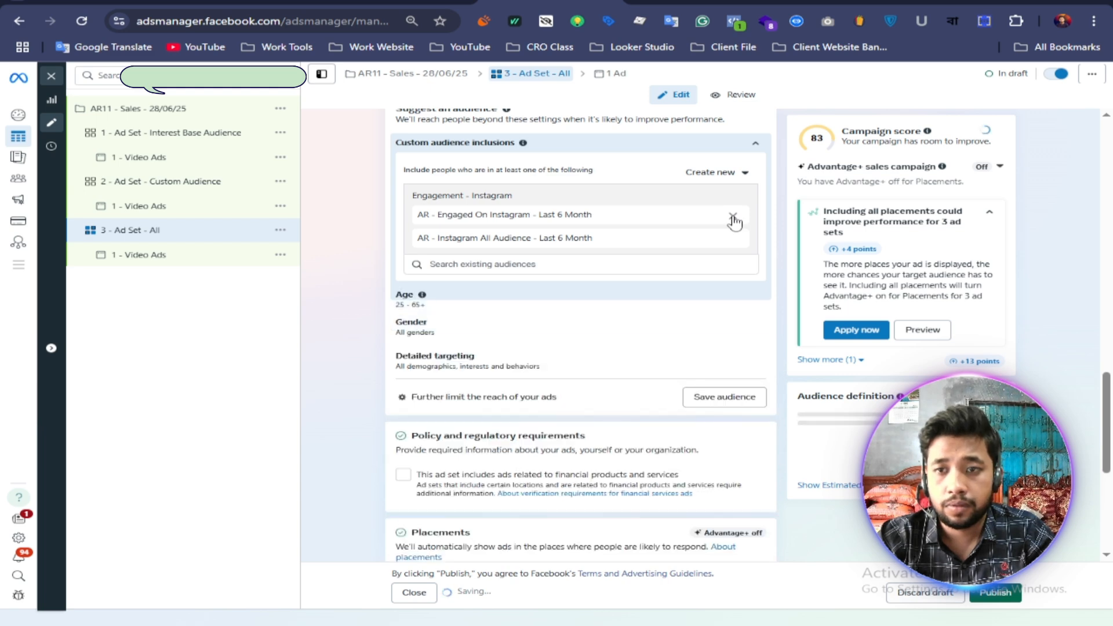
pyautogui.click(733, 217)
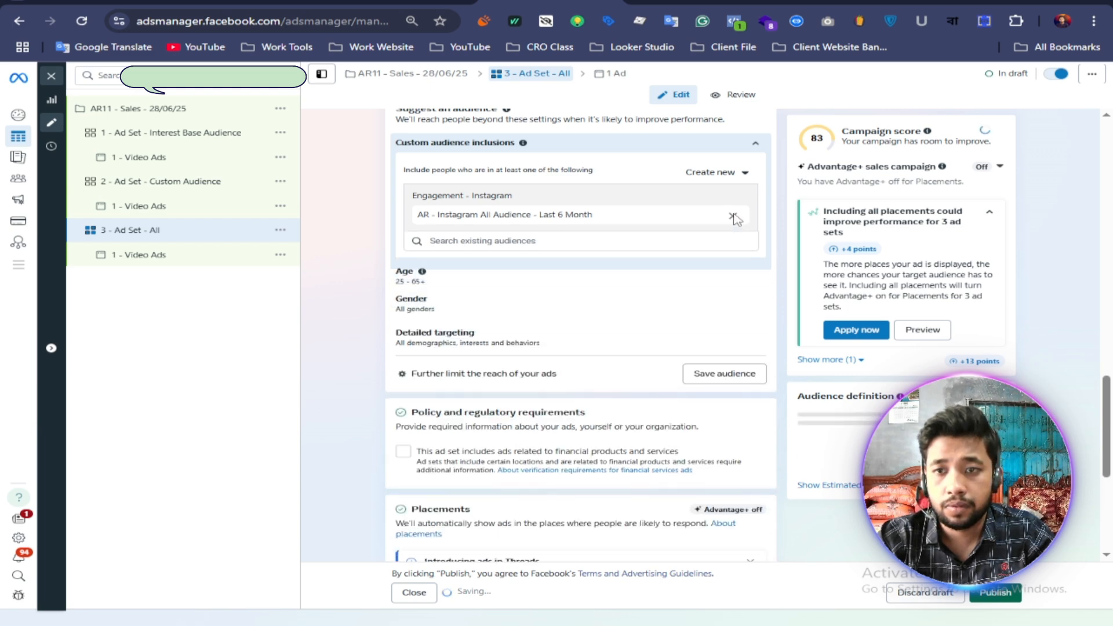
pyautogui.click(734, 219)
pyautogui.scroll(5, 363, 334)
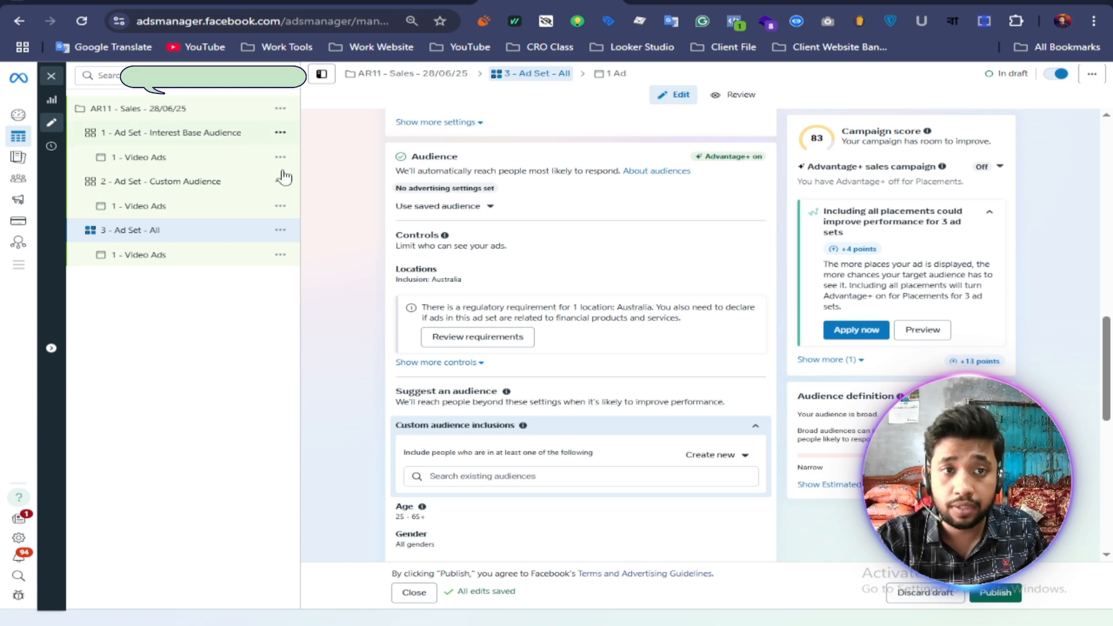
# Step: Review the audience targeting of the interest-based, custom audience and "All" ad sets in turn
pyautogui.click(218, 134)
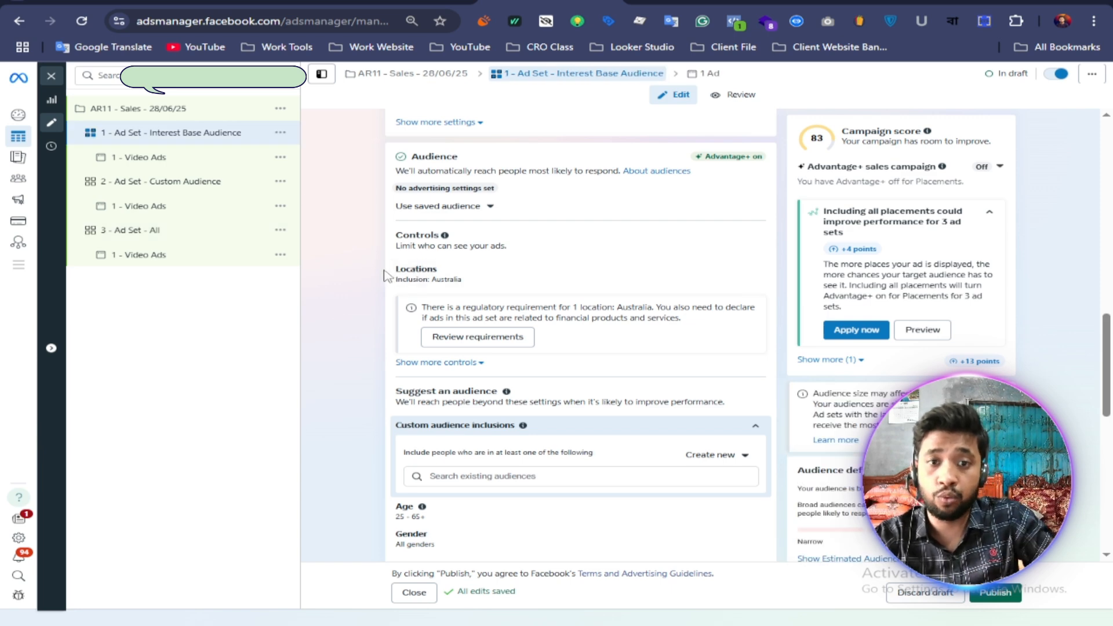
pyautogui.scroll(-5, 367, 296)
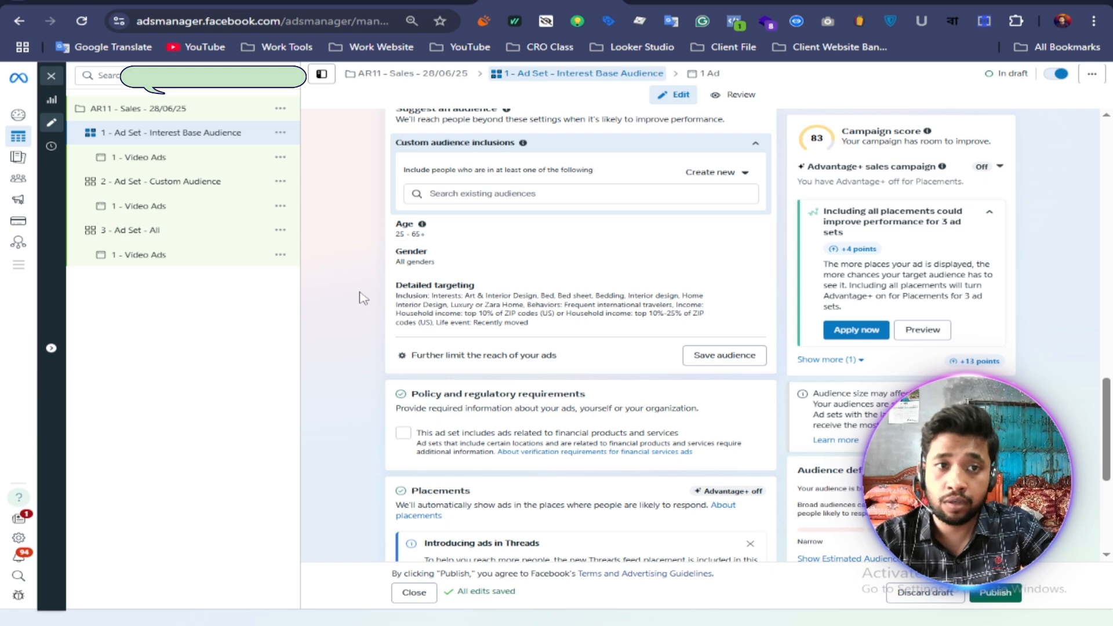
pyautogui.click(157, 190)
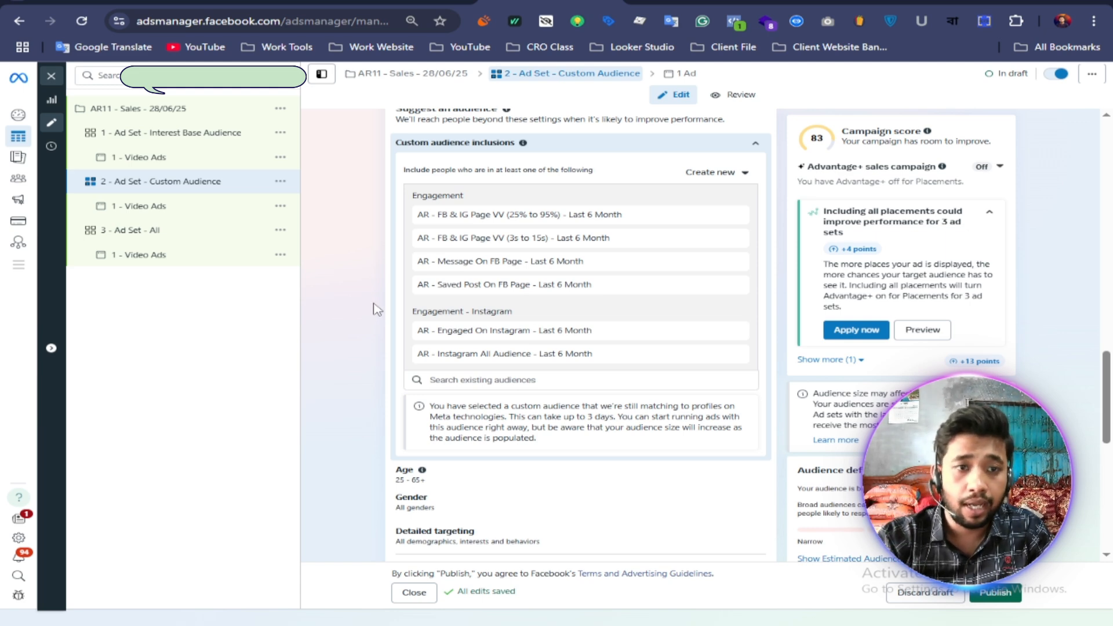
pyautogui.click(174, 237)
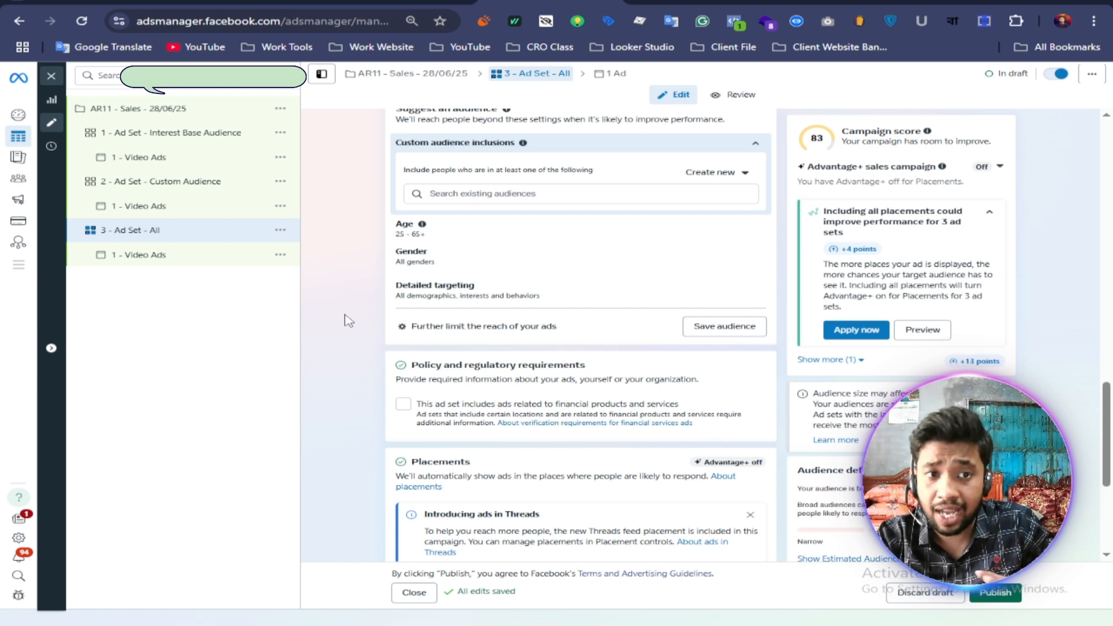
pyautogui.scroll(-2, 348, 321)
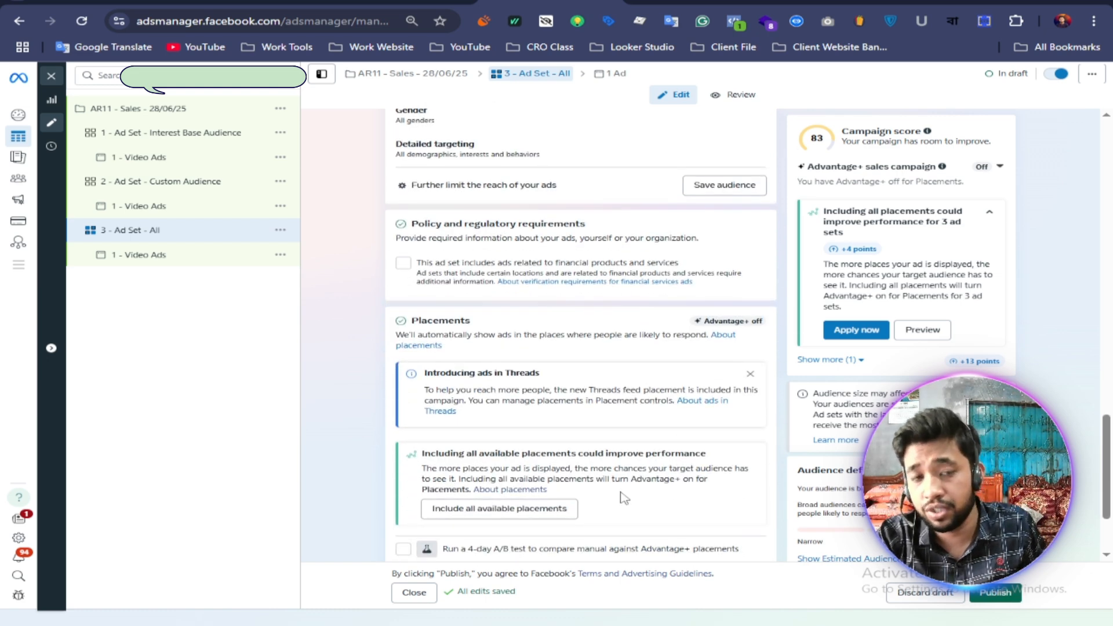